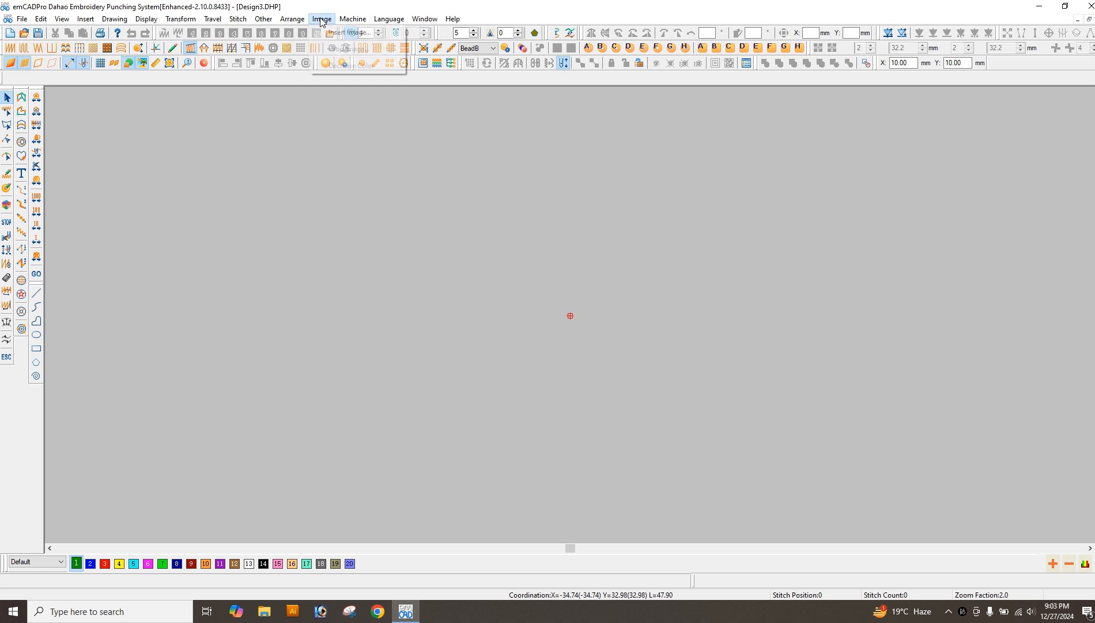
# Insert the butterfly image CL-2 from the Desktop into the design.
pyautogui.click(344, 33)
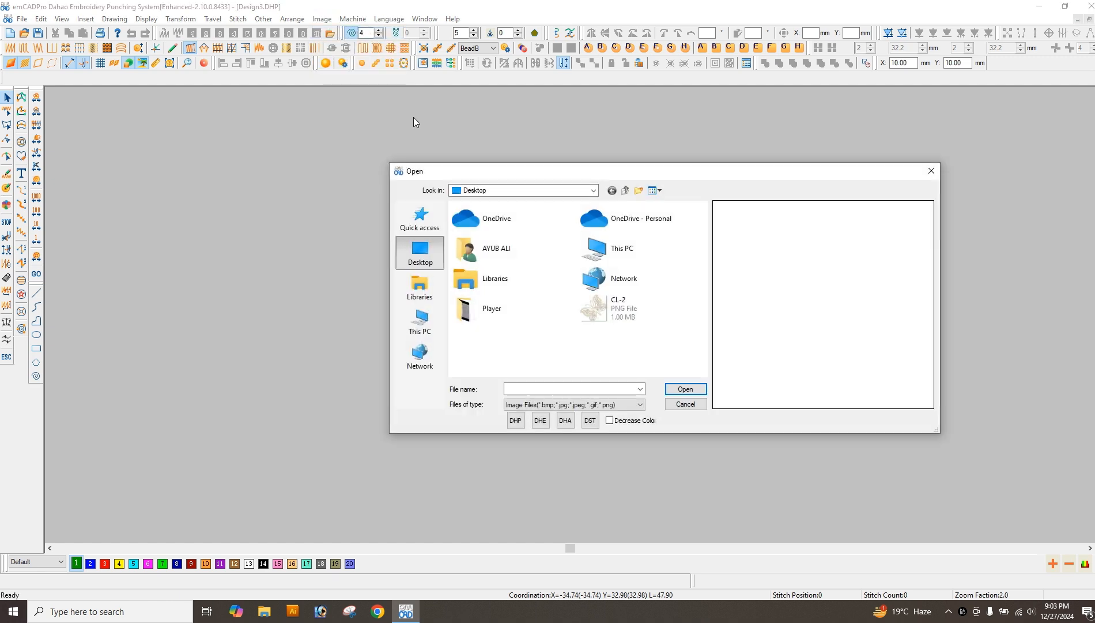
pyautogui.click(599, 314)
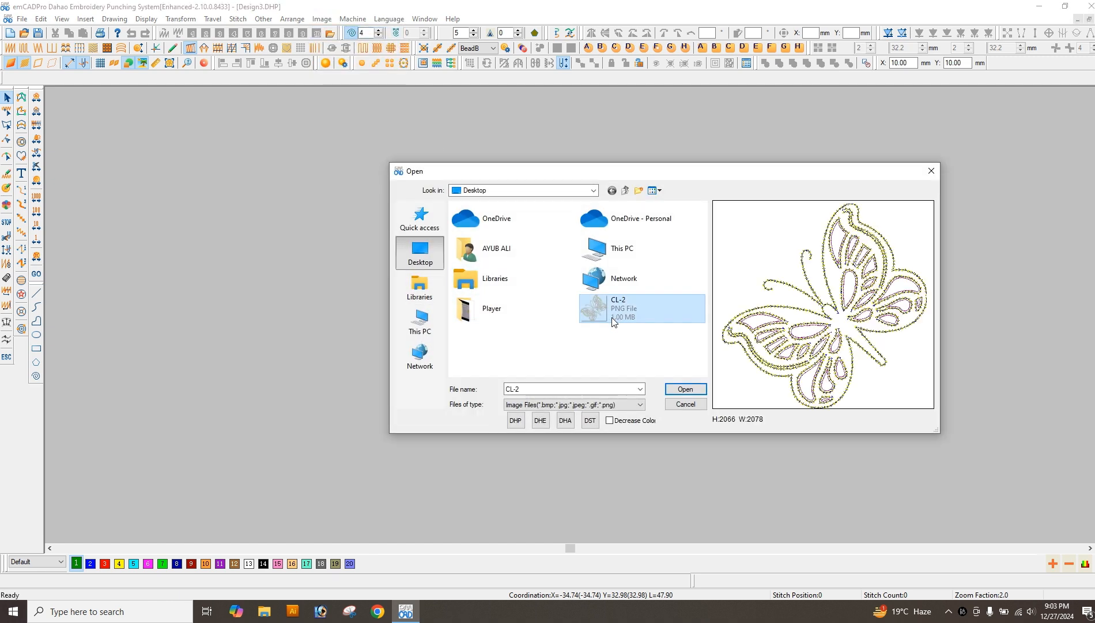
pyautogui.click(686, 390)
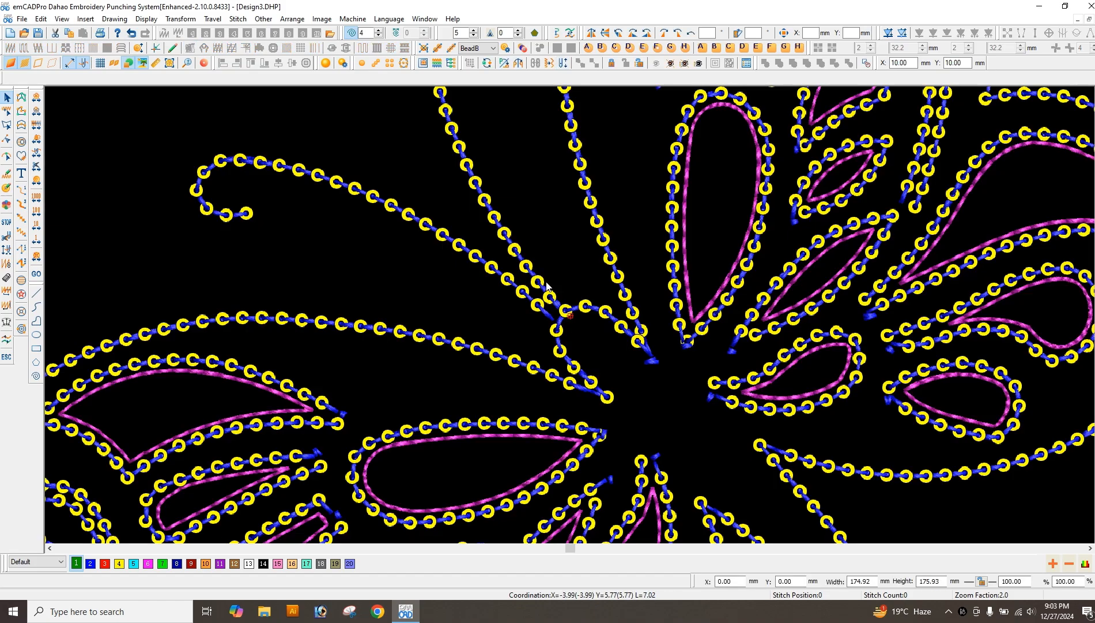
# Lock the inserted butterfly image as a tracing background and deselect it.
pyautogui.scroll(-1, 571, 315)
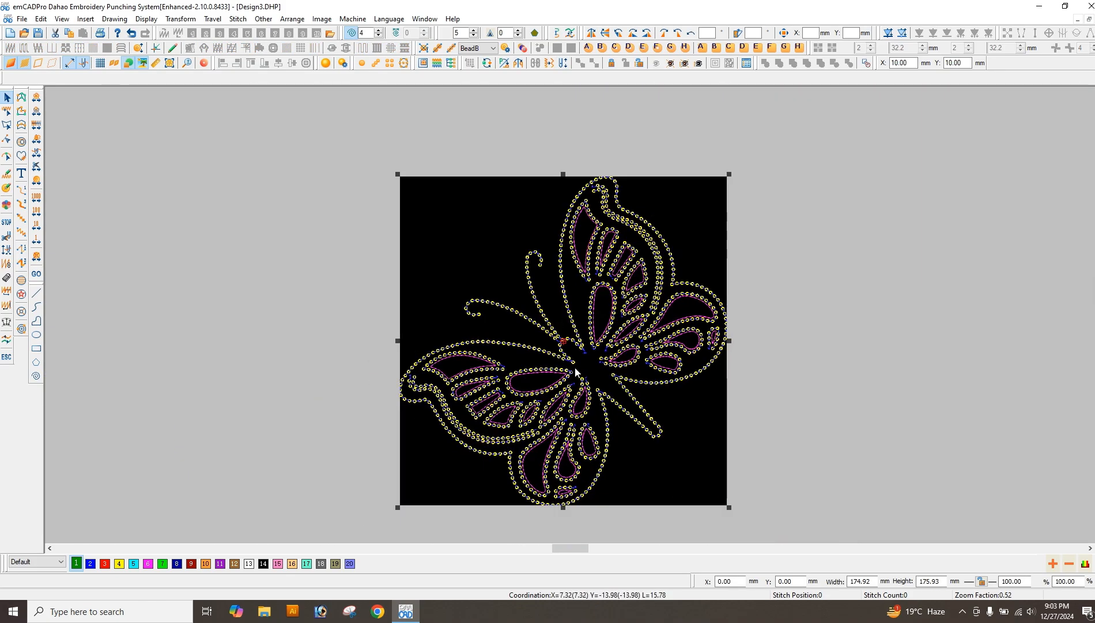
pyautogui.scroll(4, 570, 317)
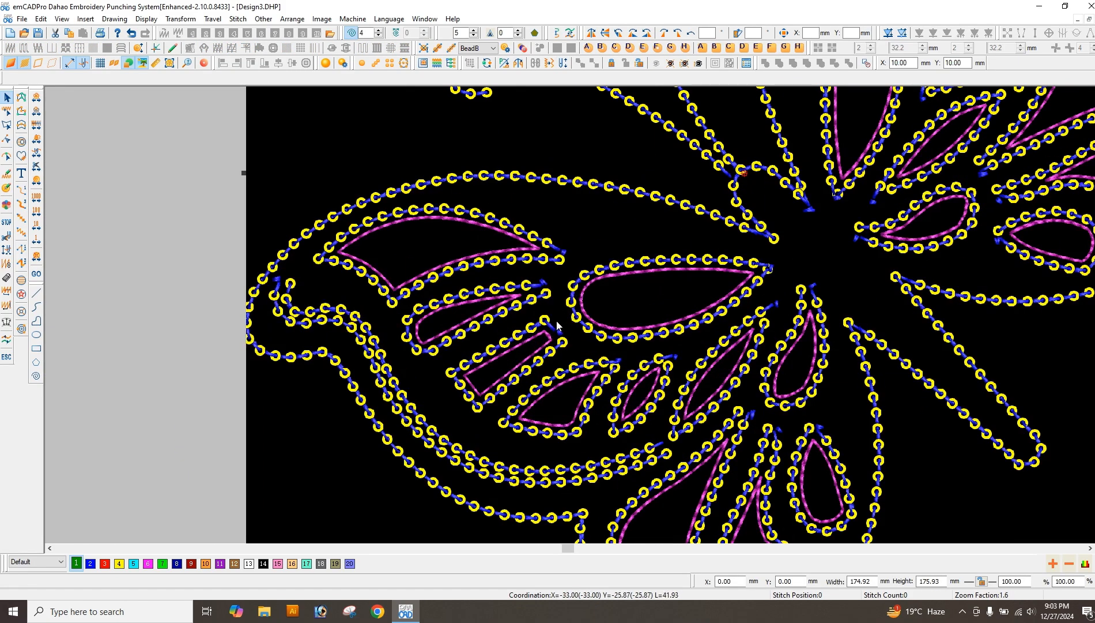
pyautogui.scroll(-5, 557, 324)
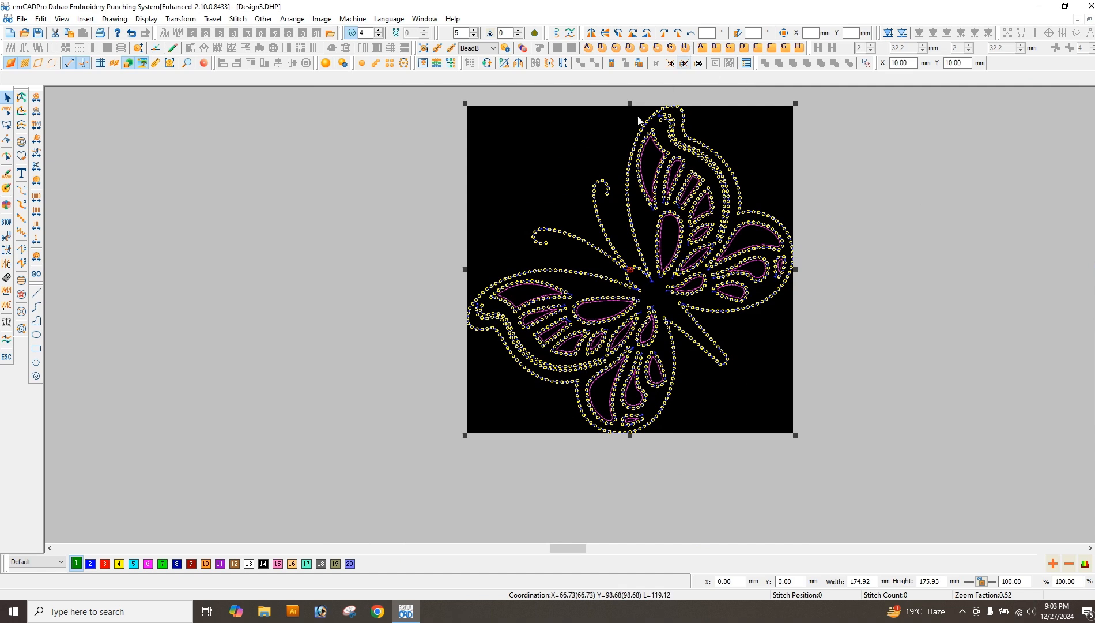
pyautogui.scroll(-1, 574, 331)
pyautogui.scroll(2, 577, 284)
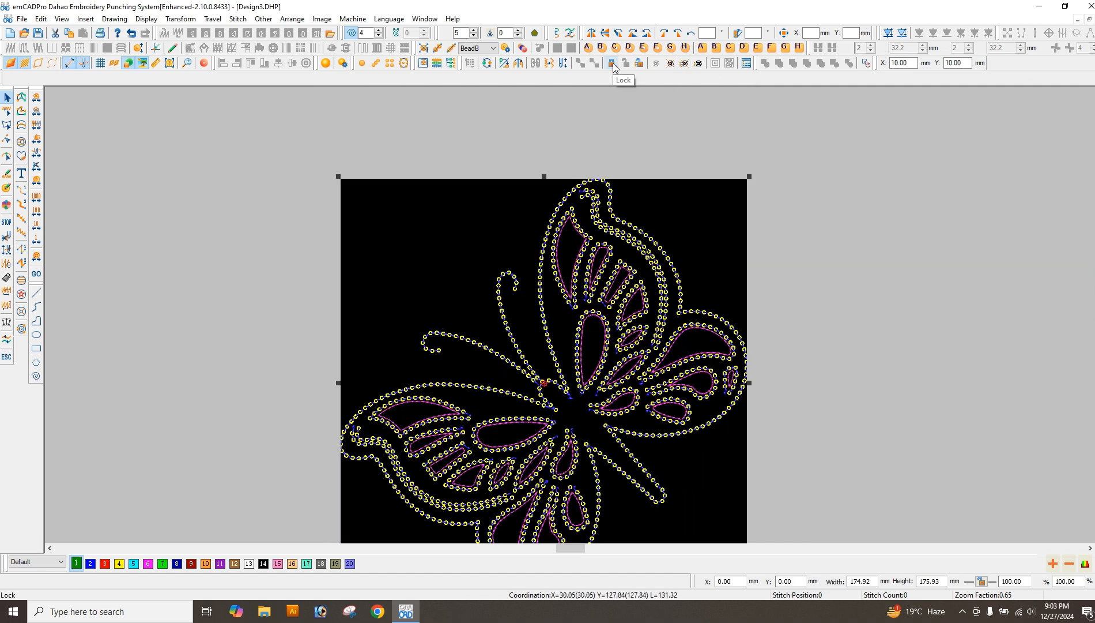
pyautogui.click(622, 171)
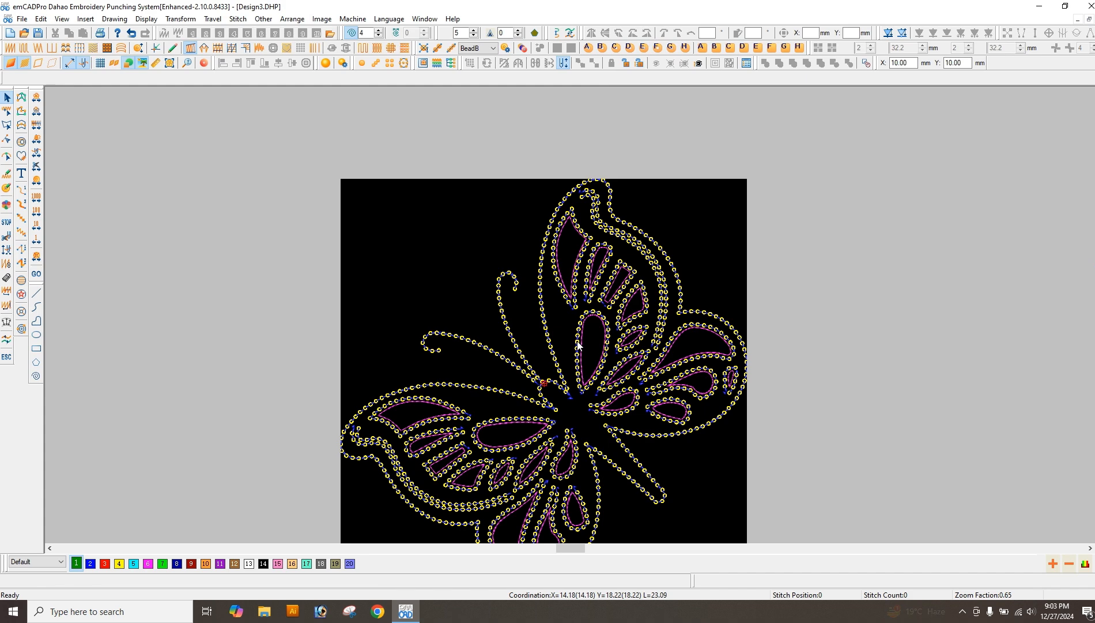
# Start a Motif Run and make B-2.5 MM from the custom motif group the current motif.
pyautogui.scroll(-1, 570, 322)
pyautogui.scroll(3, 565, 395)
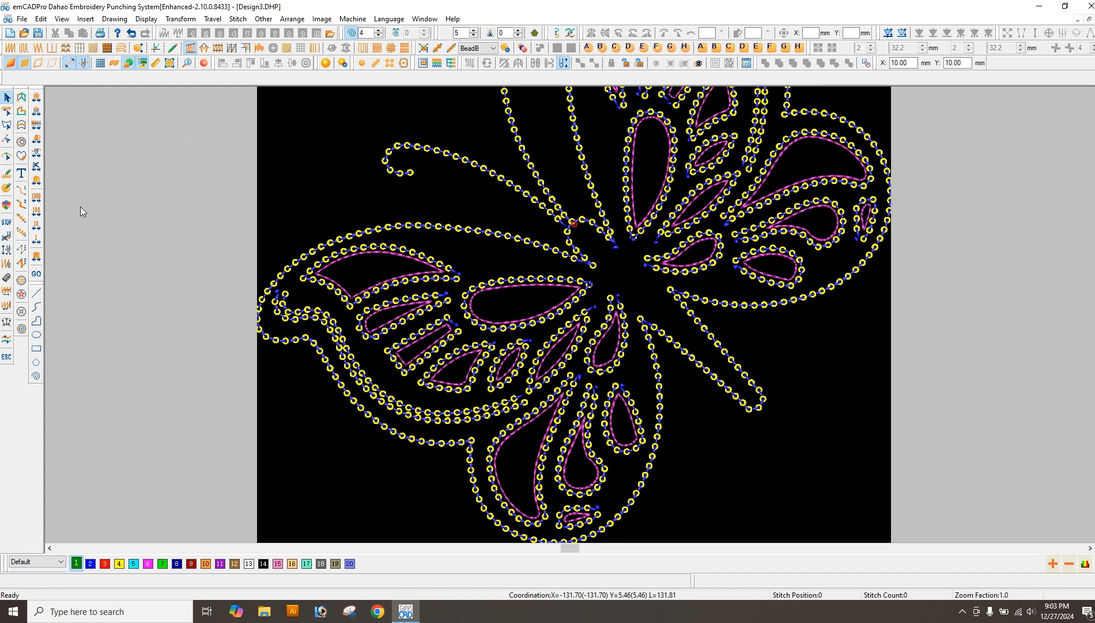
pyautogui.click(22, 220)
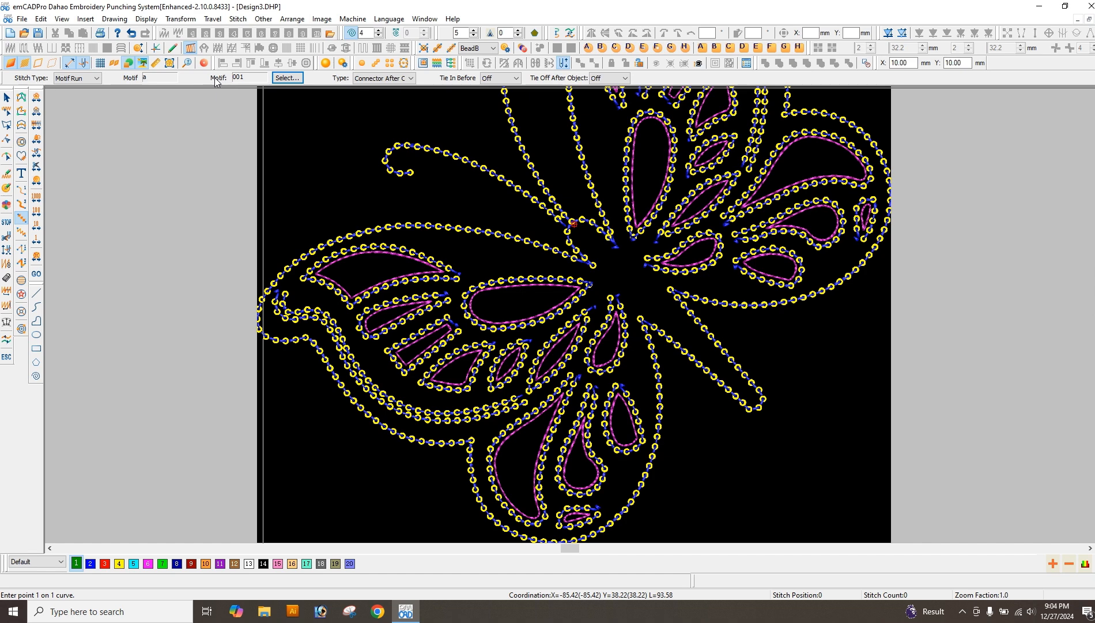
pyautogui.click(287, 78)
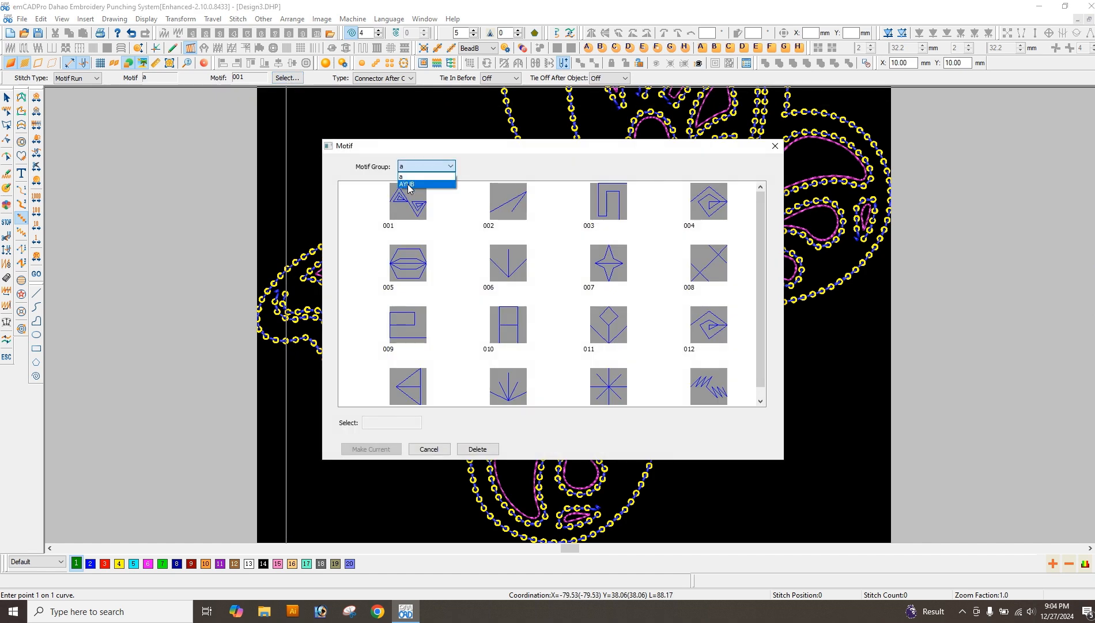
pyautogui.click(409, 184)
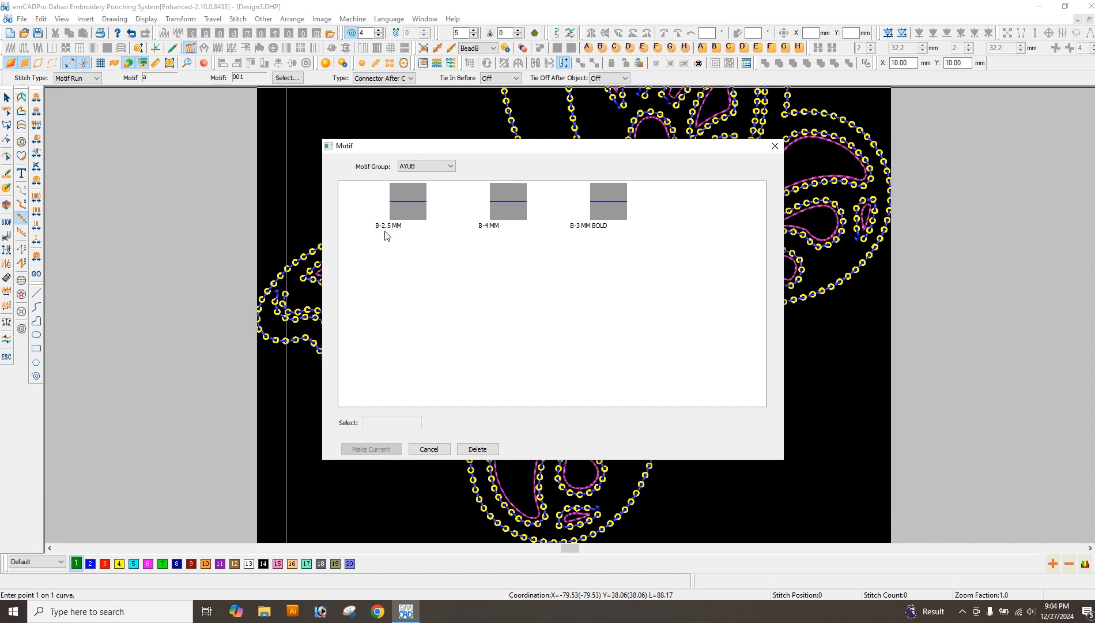
pyautogui.click(401, 214)
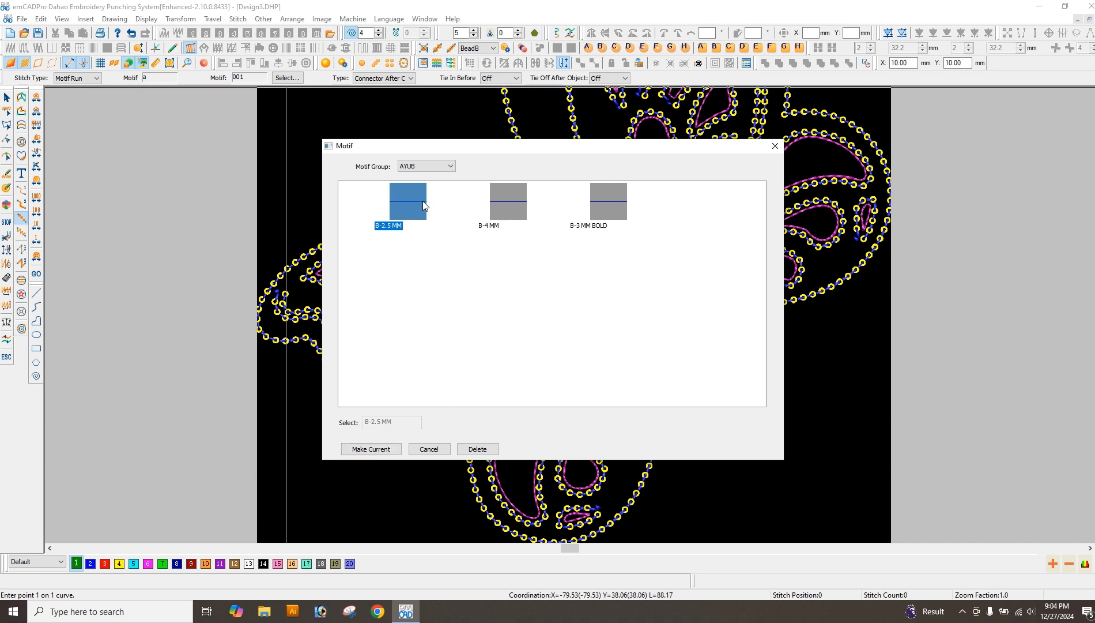
pyautogui.click(371, 449)
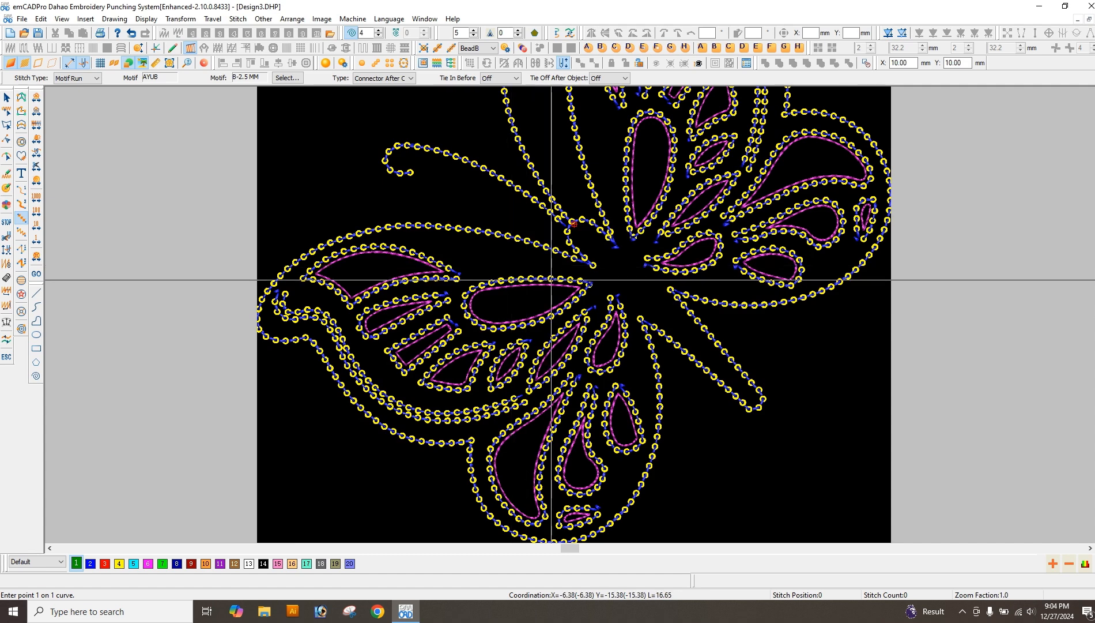
# Trace the butterfly's lower antenna with a motif run from its curled tip to the head.
pyautogui.scroll(-2, 587, 225)
pyautogui.scroll(4, 640, 313)
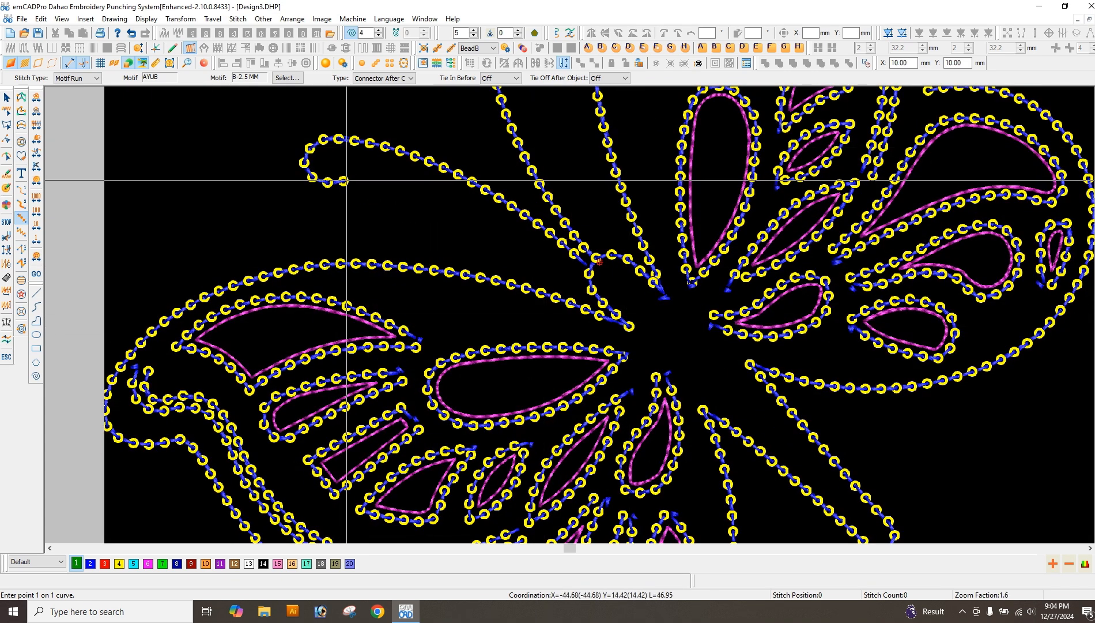
pyautogui.click(344, 182)
pyautogui.click(312, 176)
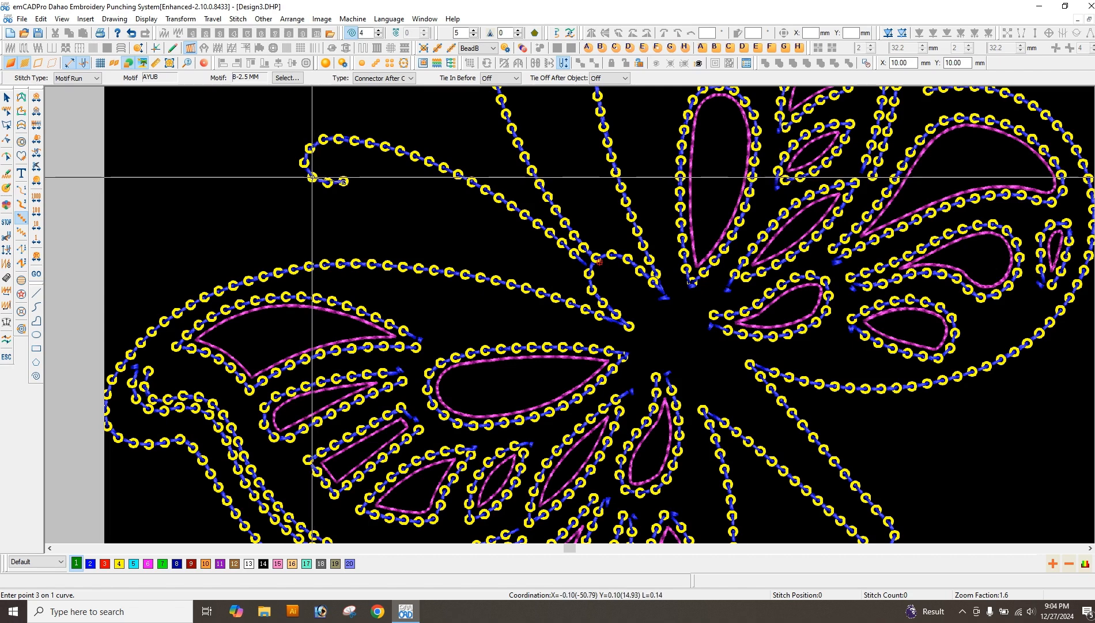
pyautogui.click(309, 148)
pyautogui.click(350, 141)
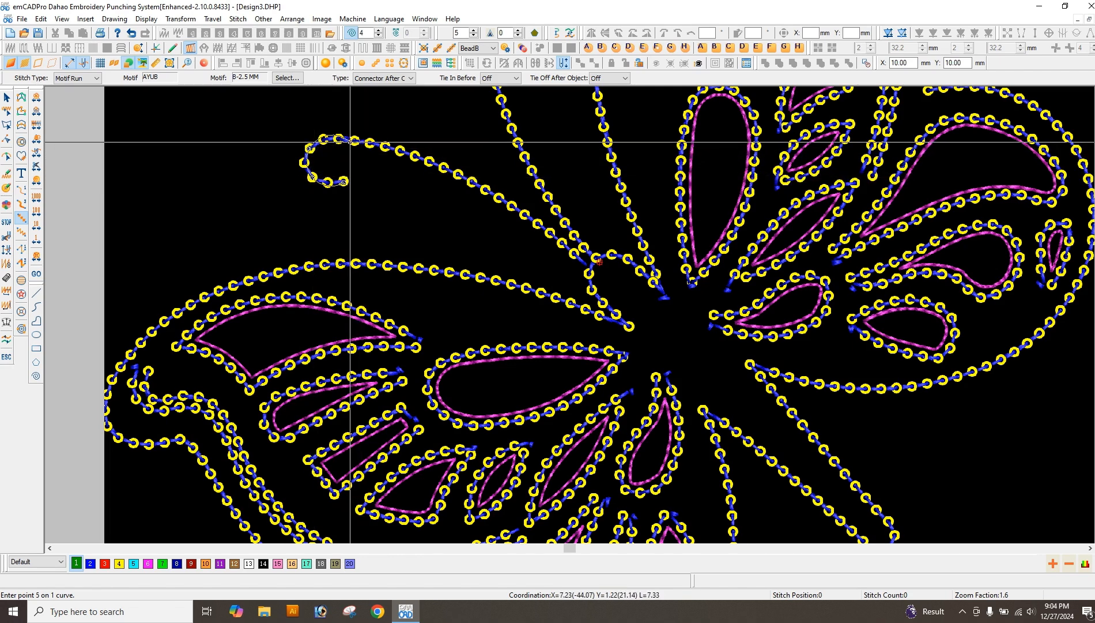
pyautogui.click(434, 163)
pyautogui.click(511, 200)
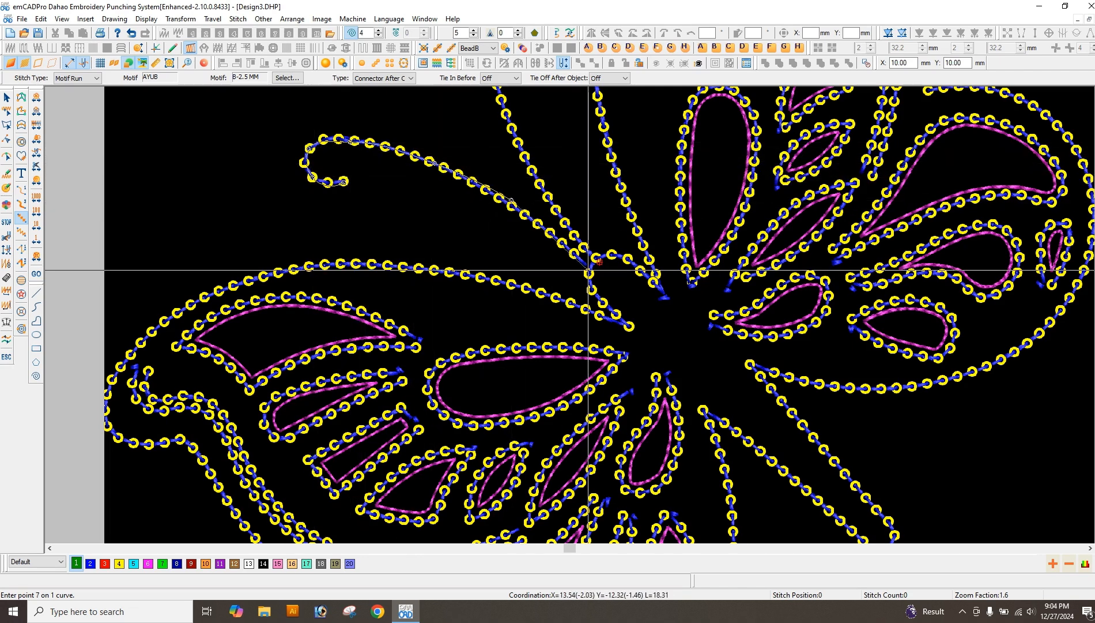
pyautogui.press('Return')
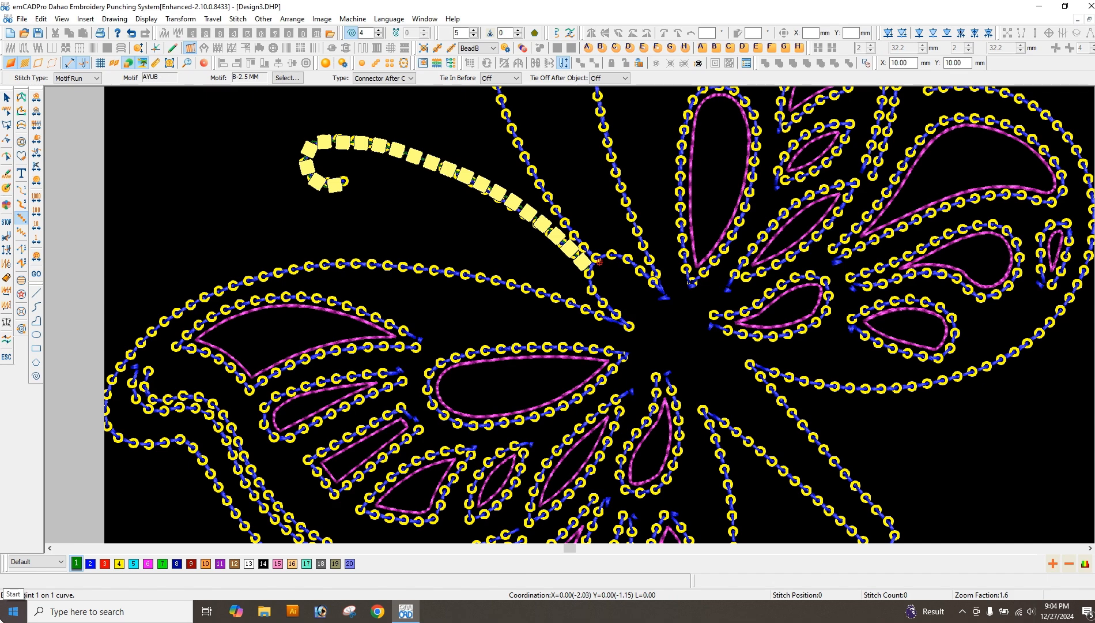
# Trace the upper antenna with a second motif run from its curled tip to the head.
pyautogui.scroll(-2, 421, 372)
pyautogui.scroll(2, 591, 231)
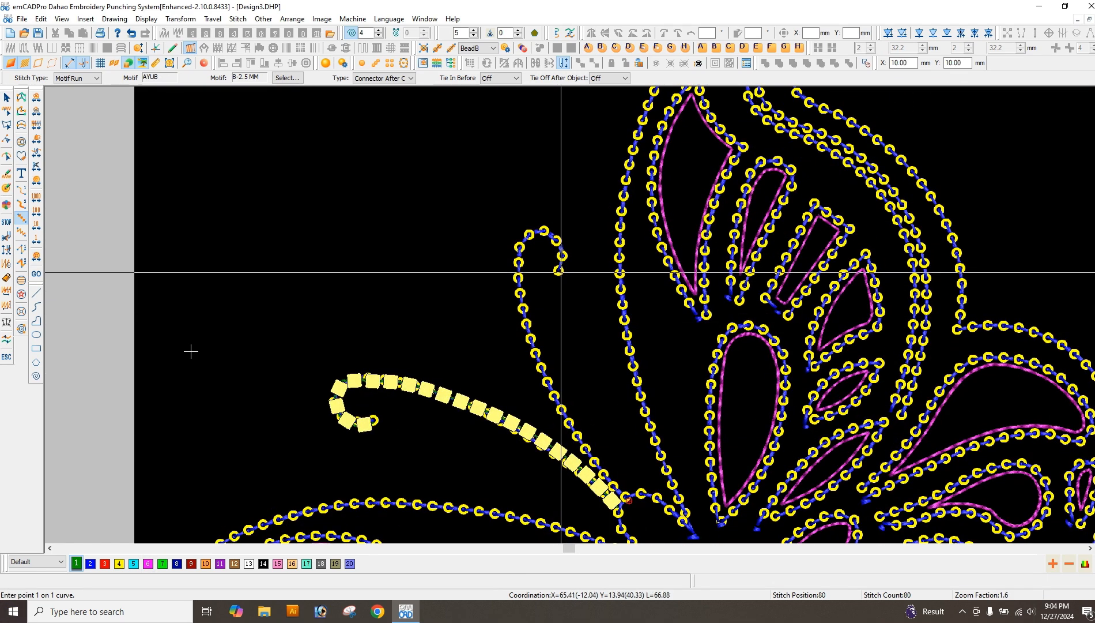
pyautogui.click(558, 270)
pyautogui.click(557, 241)
pyautogui.click(537, 231)
pyautogui.click(519, 263)
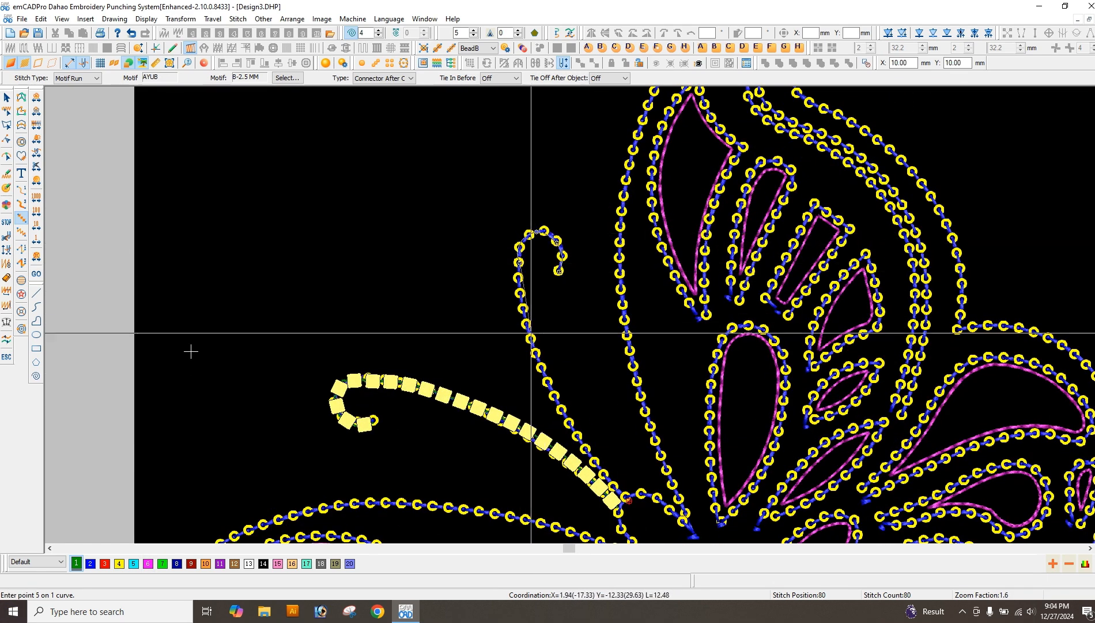
pyautogui.click(531, 339)
pyautogui.click(568, 422)
pyautogui.click(625, 496)
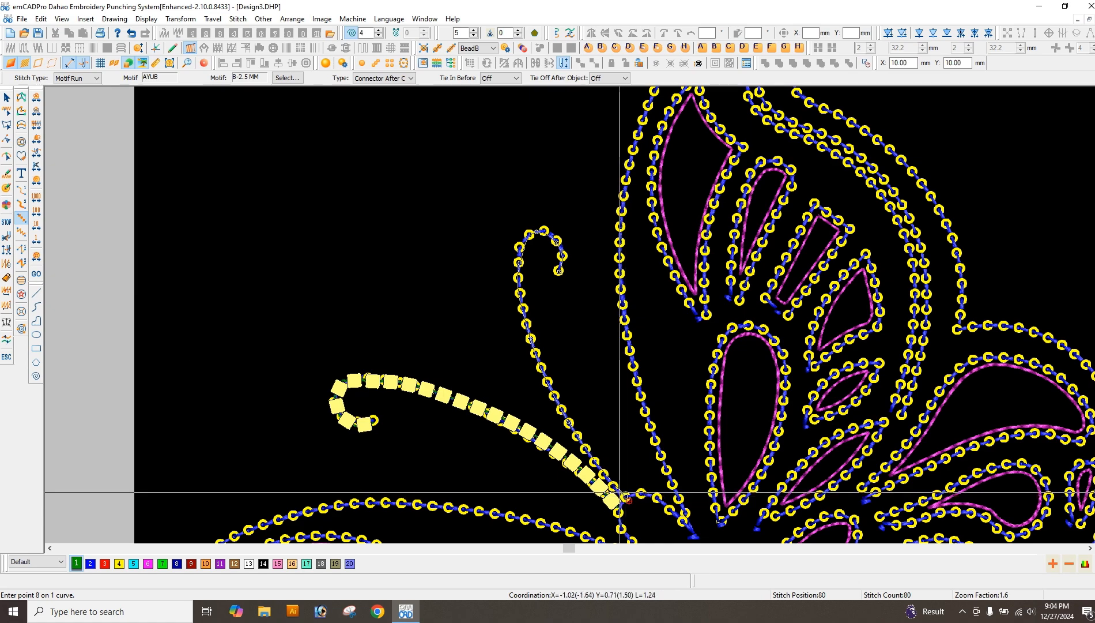
pyautogui.press('Return')
pyautogui.press('Return')
# Begin the outer outline motif run, tracing the large left wing around its tip to the notch above the bottom wing.
pyautogui.scroll(-2, 637, 318)
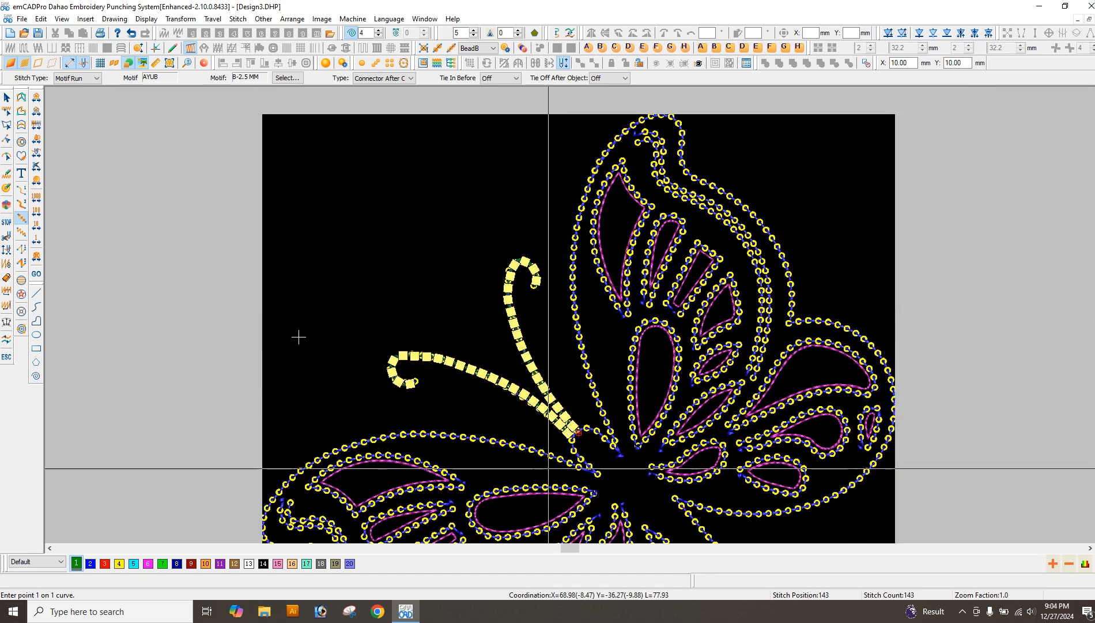
pyautogui.scroll(3, 548, 462)
pyautogui.click(490, 277)
pyautogui.click(264, 265)
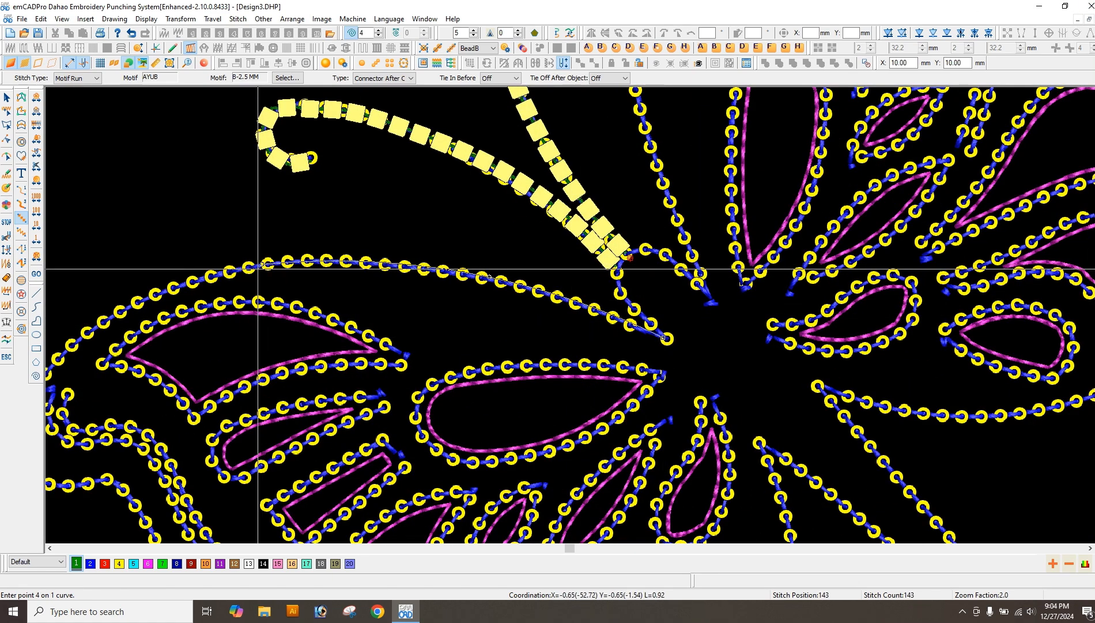
pyautogui.click(110, 317)
pyautogui.scroll(-1, 129, 338)
pyautogui.scroll(1, 554, 378)
pyautogui.click(504, 272)
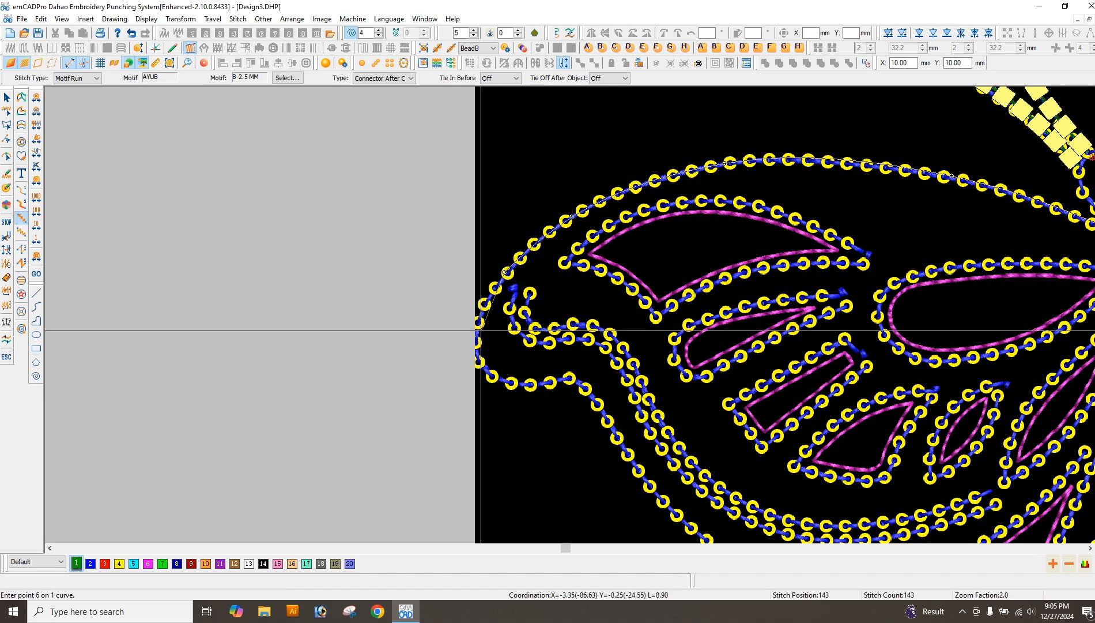
pyautogui.click(476, 336)
pyautogui.click(495, 380)
pyautogui.click(554, 382)
pyautogui.click(576, 382)
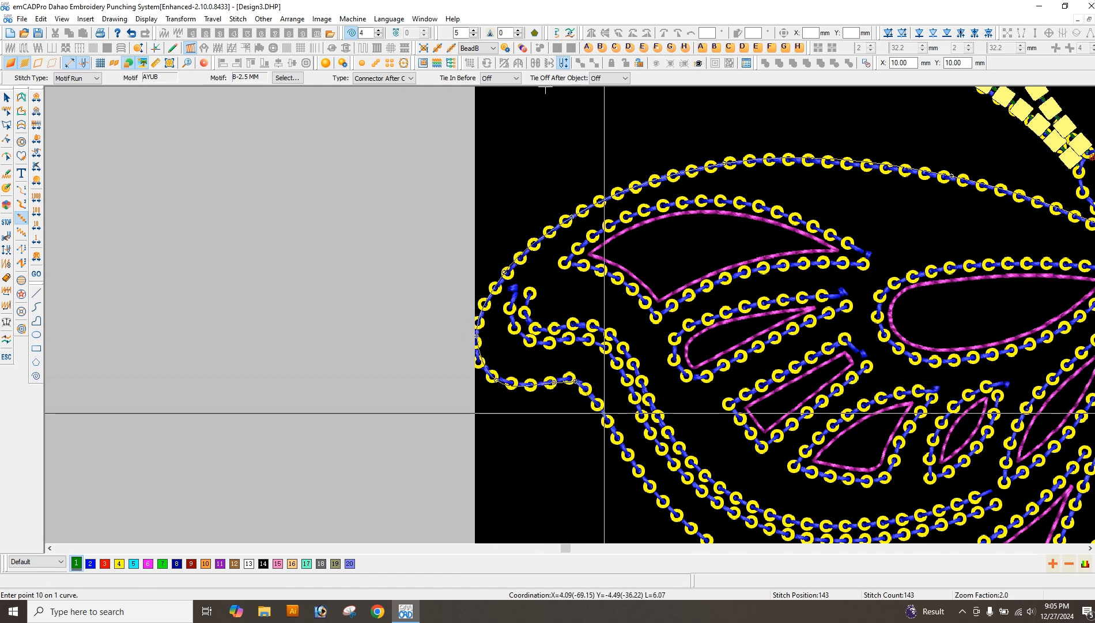
pyautogui.click(604, 412)
pyautogui.click(555, 324)
pyautogui.click(618, 380)
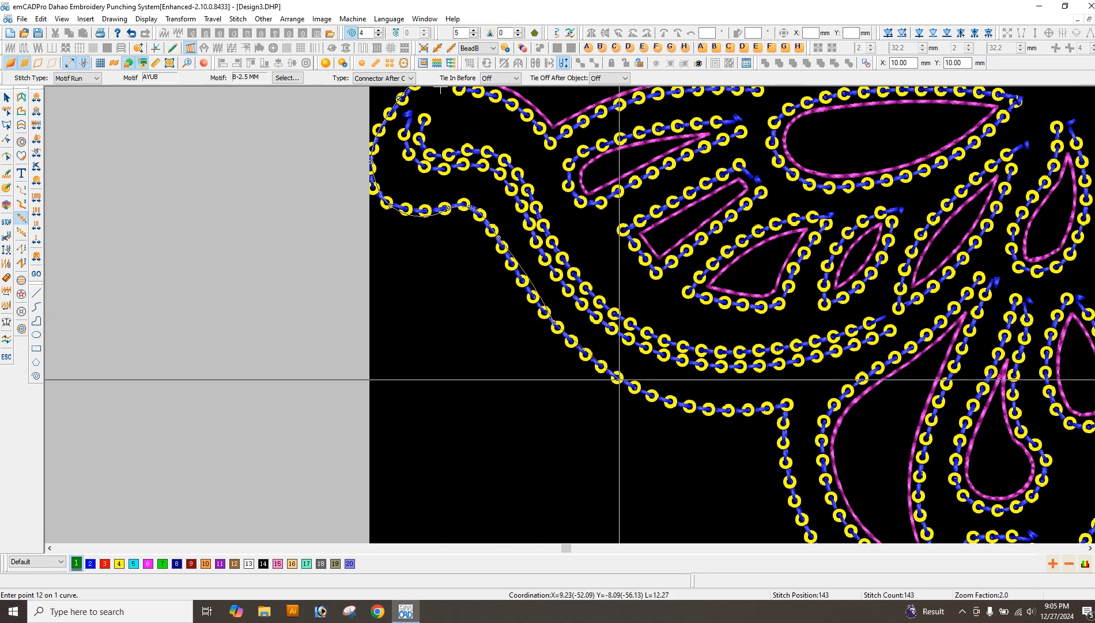
pyautogui.click(708, 411)
pyautogui.click(783, 404)
# Continue the outline curve around the rounded bottom wing up to the point where it meets the body.
pyautogui.click(793, 491)
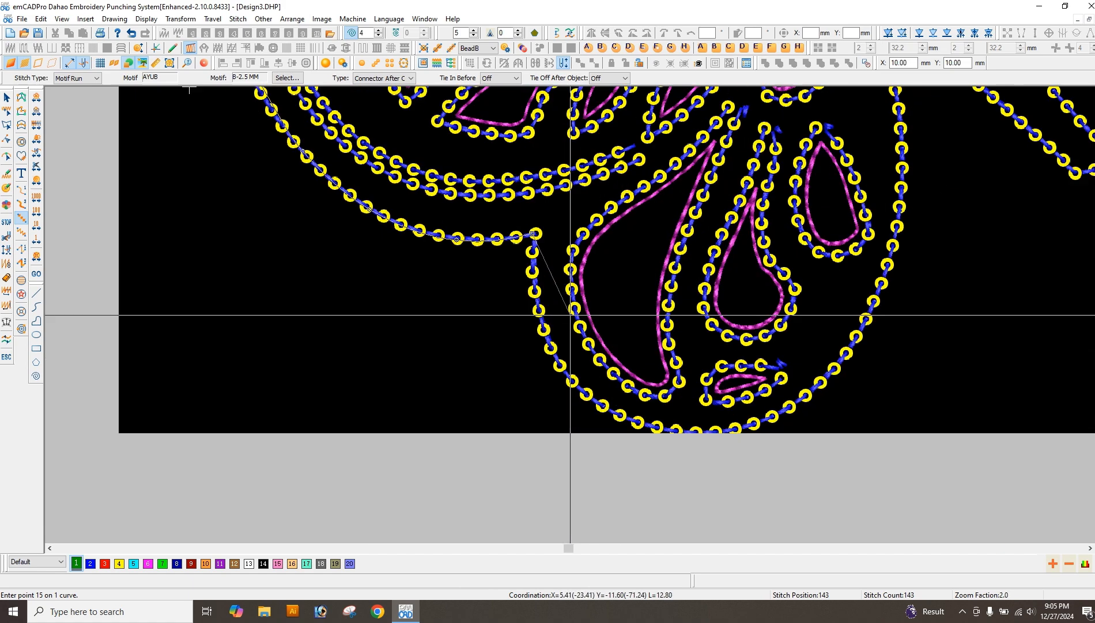
pyautogui.click(585, 392)
pyautogui.click(657, 426)
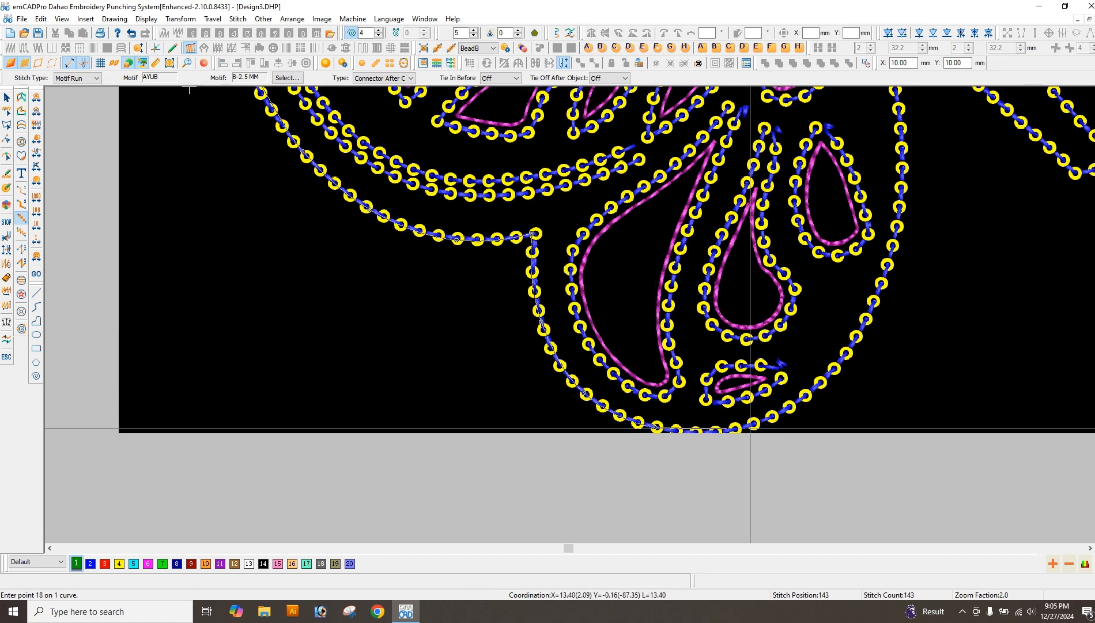
pyautogui.click(753, 424)
pyautogui.click(834, 368)
pyautogui.click(897, 196)
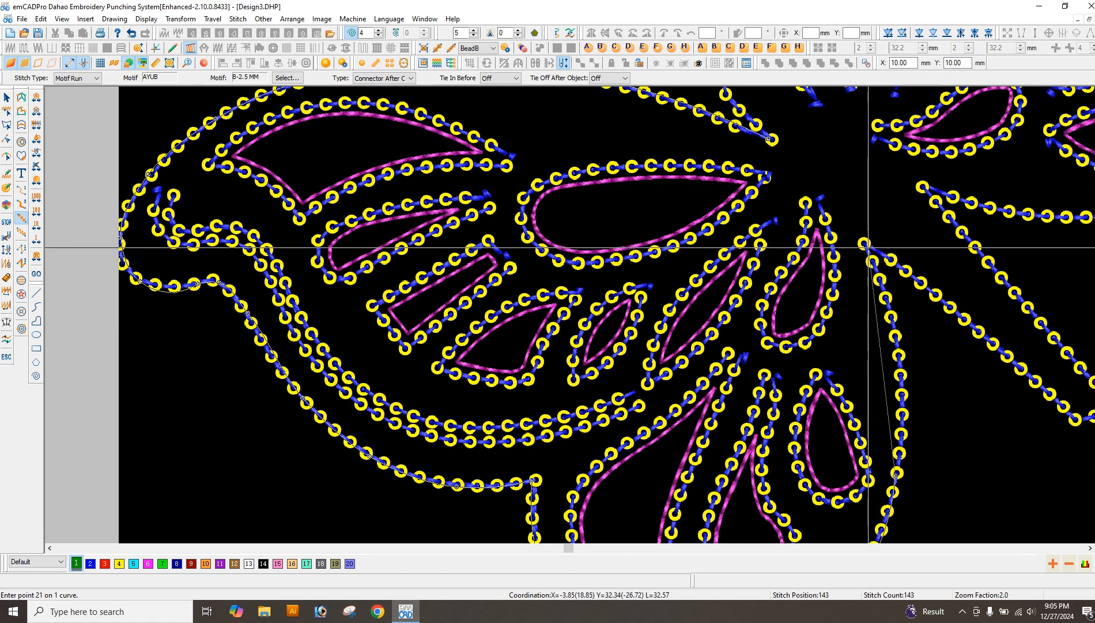
pyautogui.click(860, 247)
# Continue the outline curve down one side of the narrow body, around its end and back up the other side.
pyautogui.click(744, 344)
pyautogui.click(826, 420)
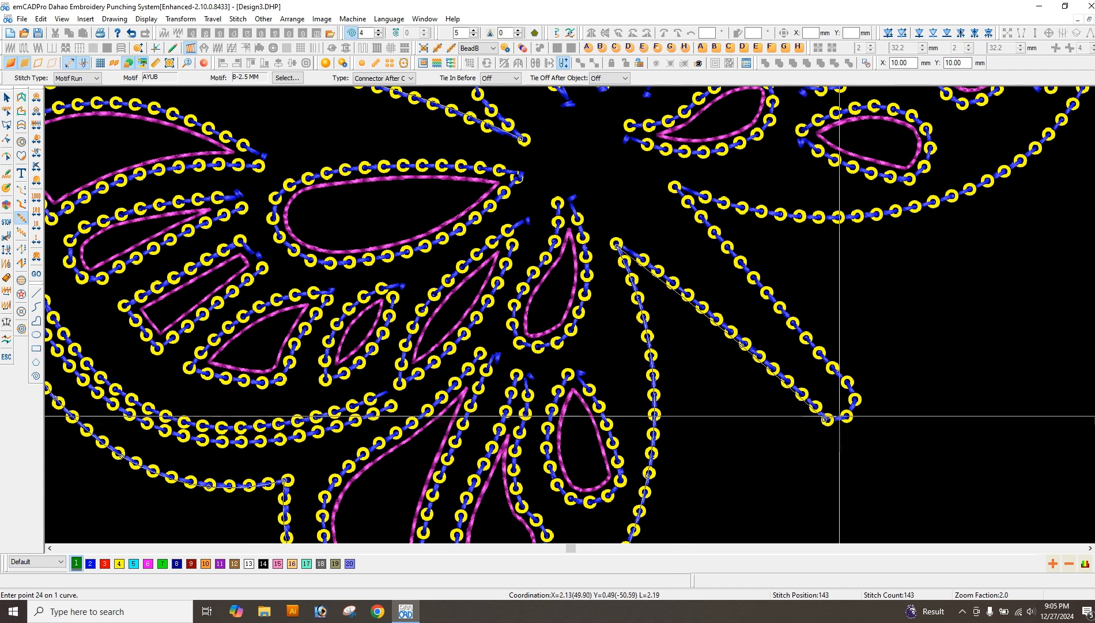
pyautogui.click(847, 413)
pyautogui.click(852, 387)
pyautogui.click(759, 286)
pyautogui.click(675, 188)
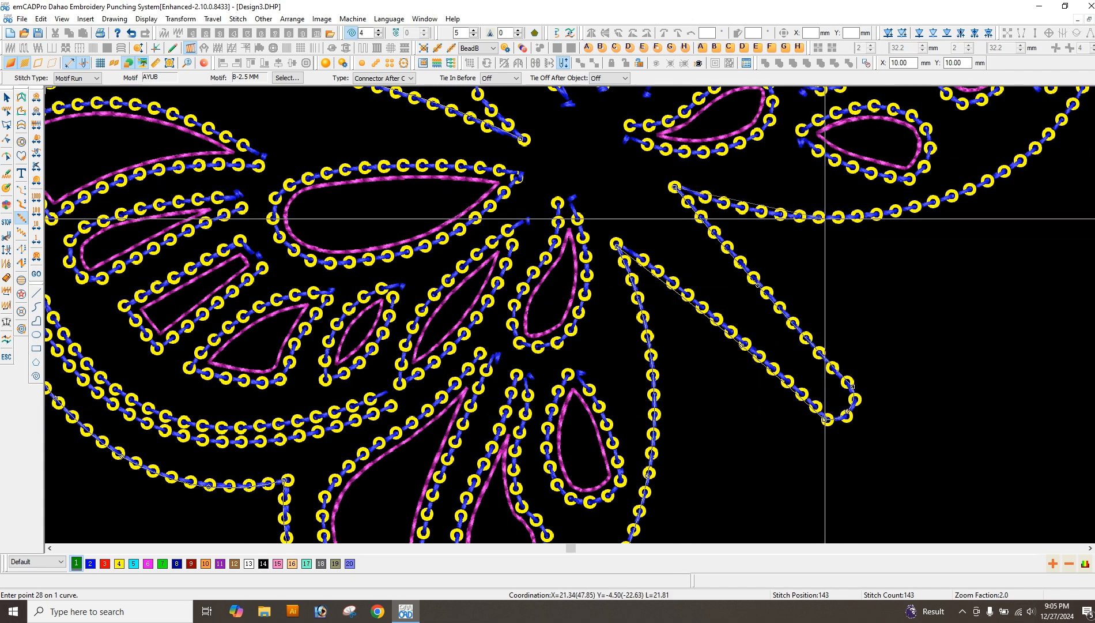
# Continue the outline curve from the body around the rounded lower-right wing to its notch with the large upper wing.
pyautogui.click(825, 218)
pyautogui.click(956, 323)
pyautogui.scroll(-1, 956, 323)
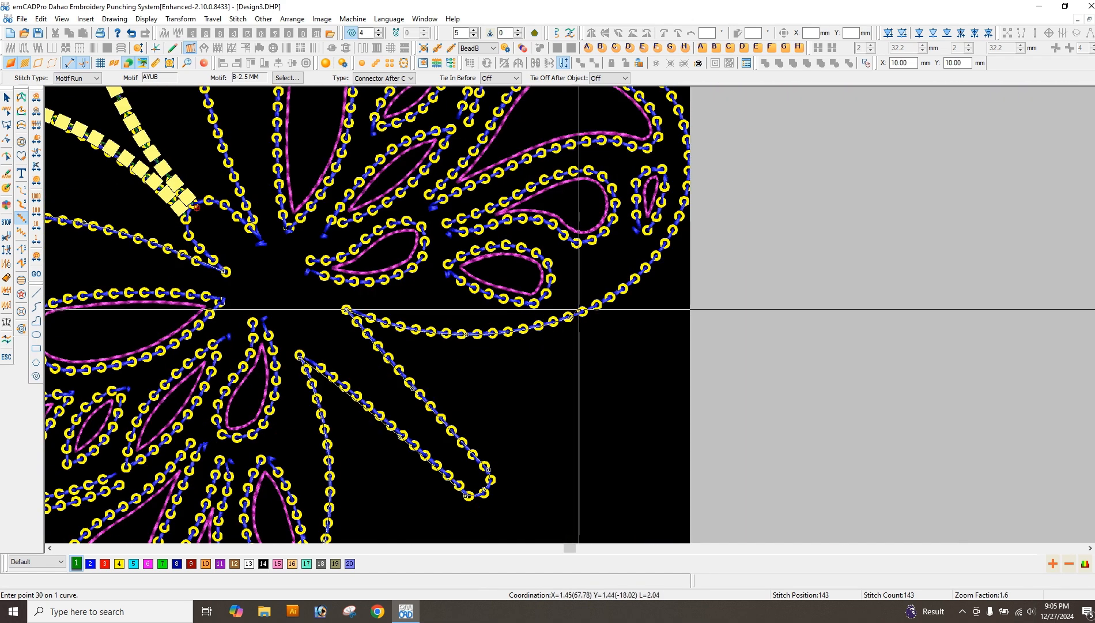
pyautogui.click(616, 291)
pyautogui.click(686, 199)
pyautogui.scroll(1, 684, 191)
pyautogui.click(678, 231)
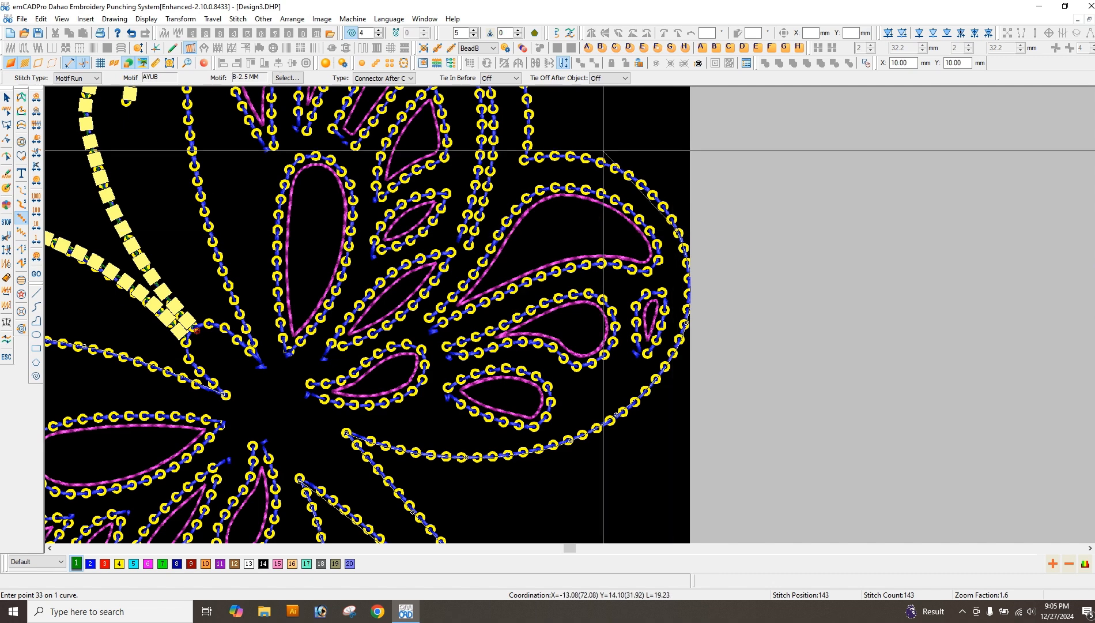
pyautogui.click(614, 169)
pyautogui.click(525, 162)
# Continue the outline curve along the outer edge of the large upper wing and around its tip.
pyautogui.scroll(1, 519, 164)
pyautogui.click(513, 183)
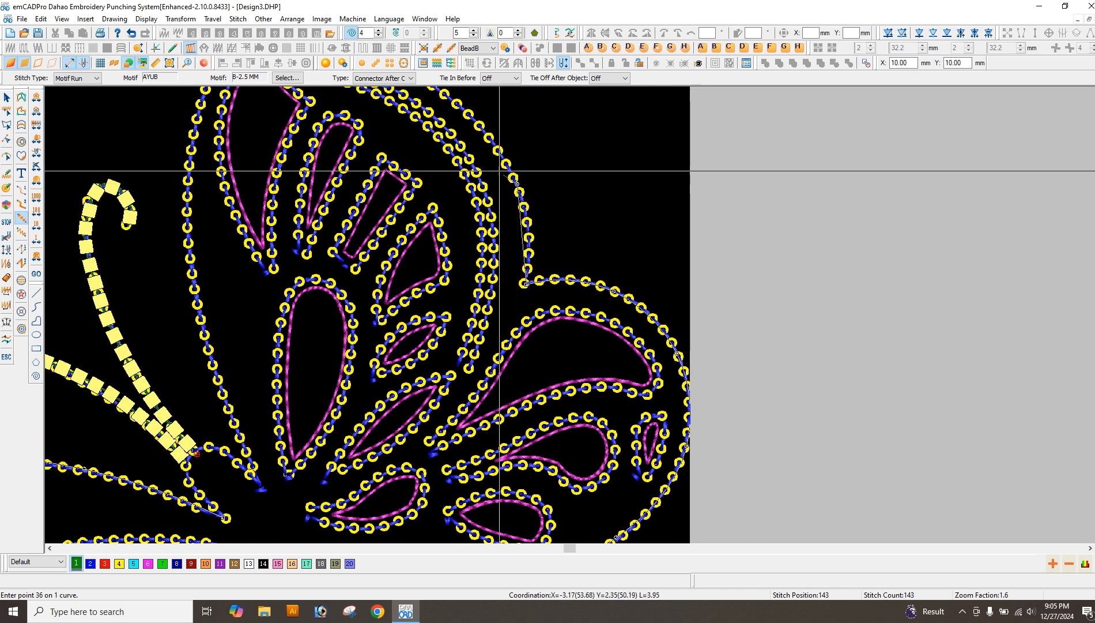
pyautogui.scroll(1, 499, 171)
pyautogui.click(435, 209)
pyautogui.click(375, 177)
pyautogui.click(356, 156)
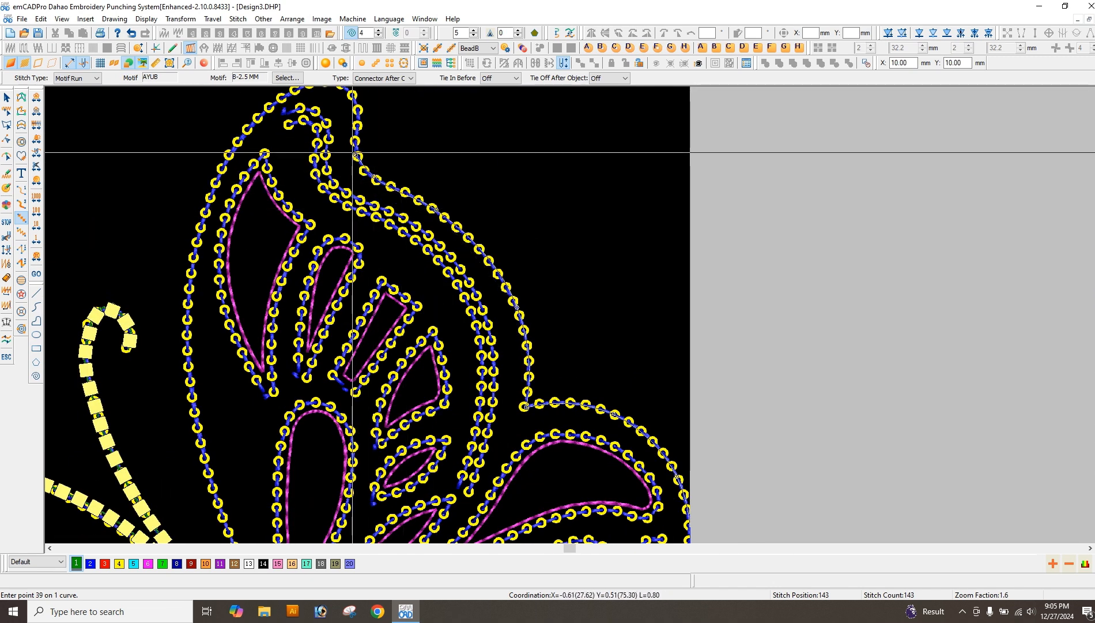
pyautogui.scroll(1, 353, 153)
pyautogui.click(353, 221)
pyautogui.click(320, 205)
pyautogui.click(258, 240)
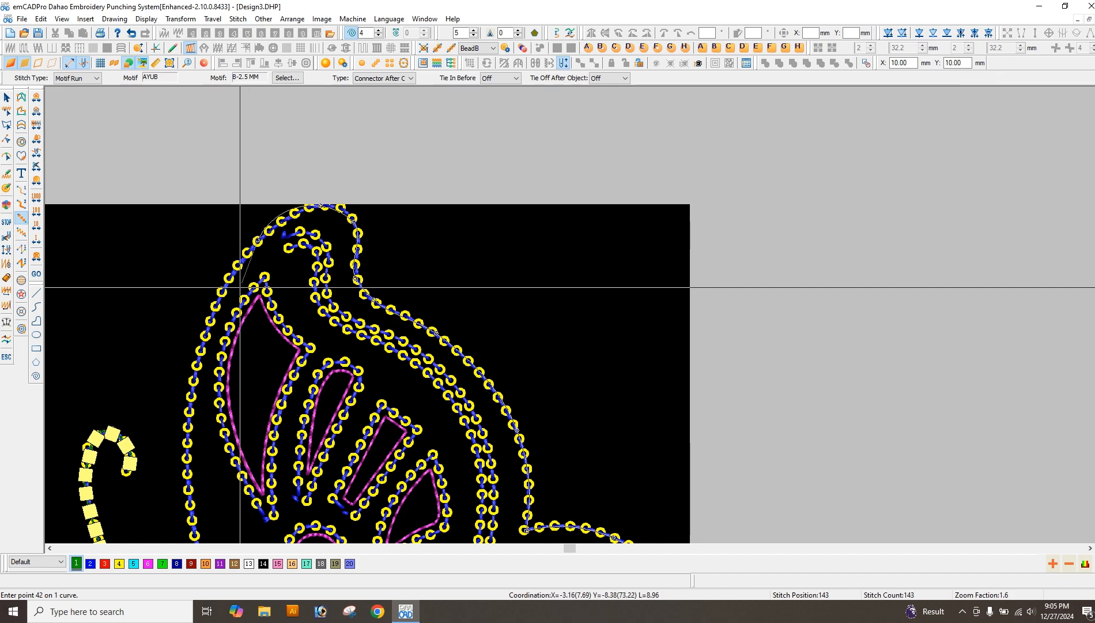
# Continue the outline curve along the inner edge of the large upper wing to its pointed end beside the head.
pyautogui.scroll(-1, 203, 514)
pyautogui.click(194, 410)
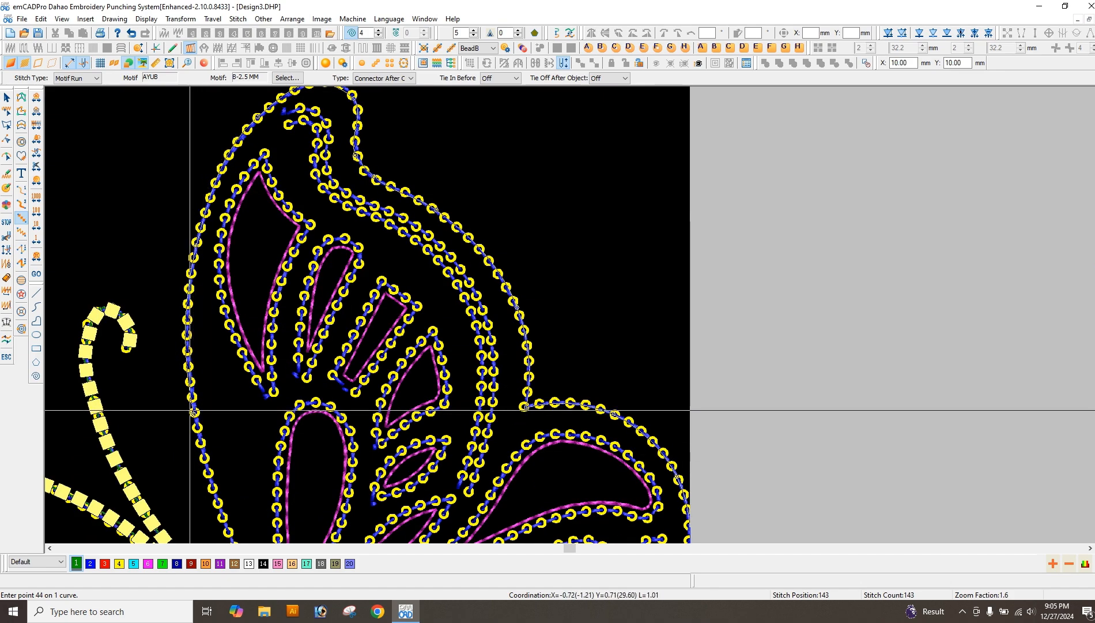
pyautogui.scroll(-1, 194, 411)
pyautogui.click(232, 414)
pyautogui.scroll(2, 273, 522)
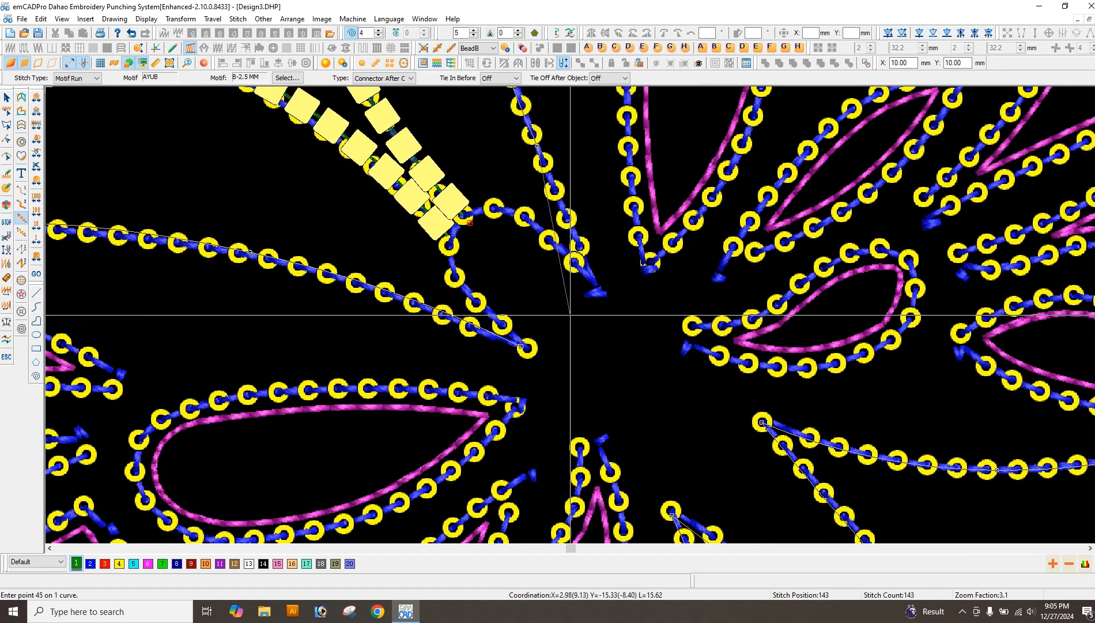
pyautogui.click(600, 287)
# Trace around the butterfly's head to the start of the outline and finish the outer motif run.
pyautogui.click(501, 209)
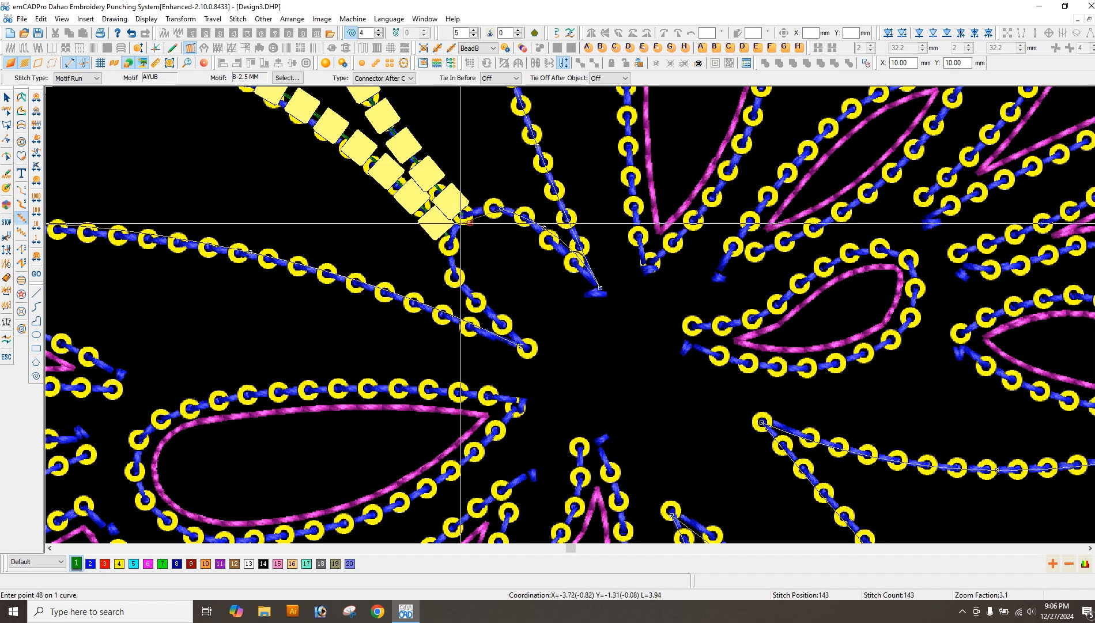
pyautogui.click(460, 227)
pyautogui.click(459, 282)
pyautogui.click(521, 347)
pyautogui.press('Return')
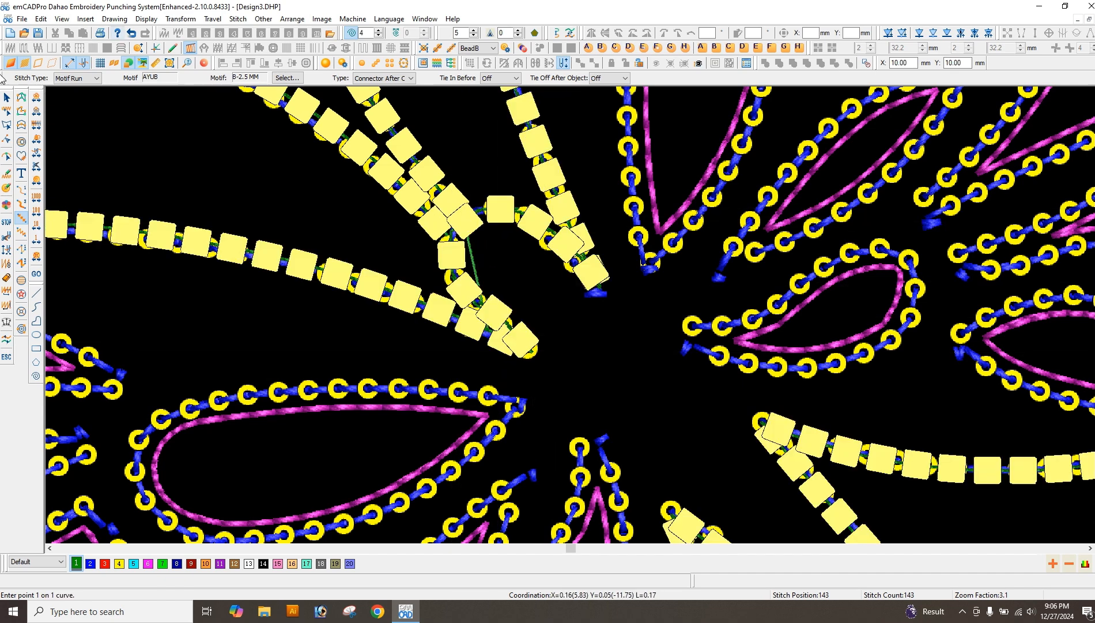
# Trace the crescent-shaped cell near the left wing's upper edge with a B-2.5 MM motif run.
pyautogui.scroll(-1, 402, 266)
pyautogui.scroll(1, 388, 395)
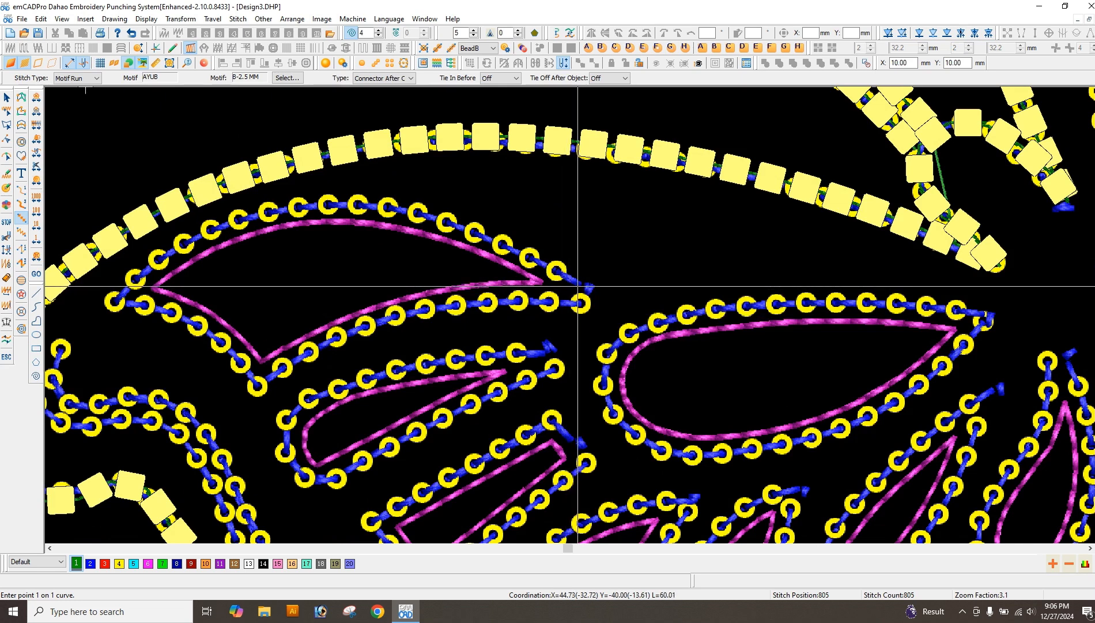
pyautogui.click(582, 300)
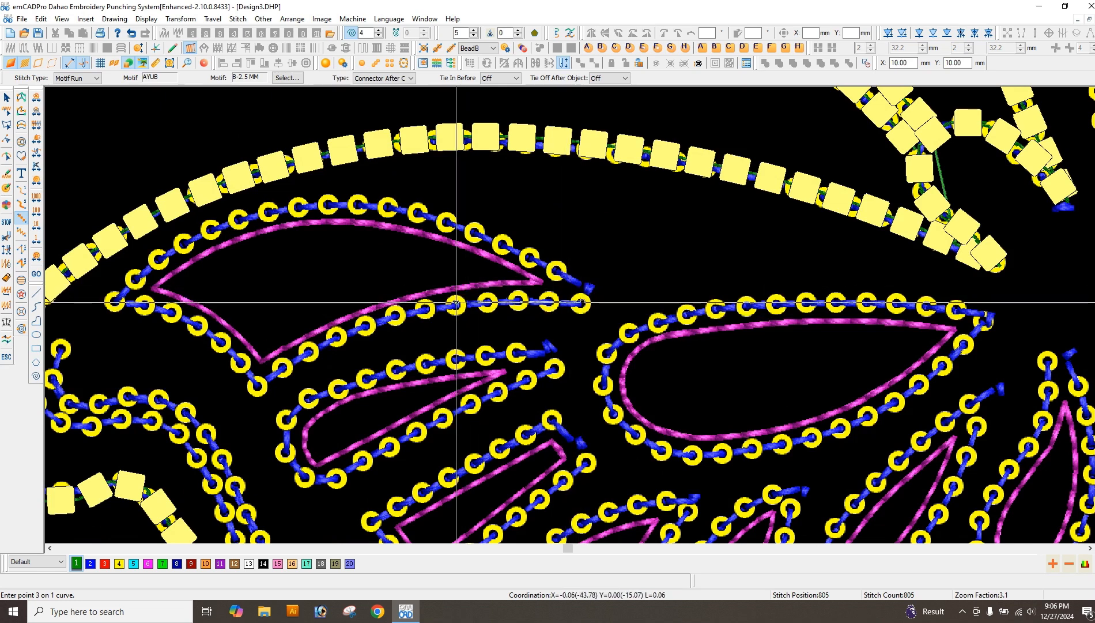
pyautogui.click(455, 301)
pyautogui.click(258, 387)
pyautogui.click(183, 317)
pyautogui.click(115, 301)
pyautogui.click(236, 222)
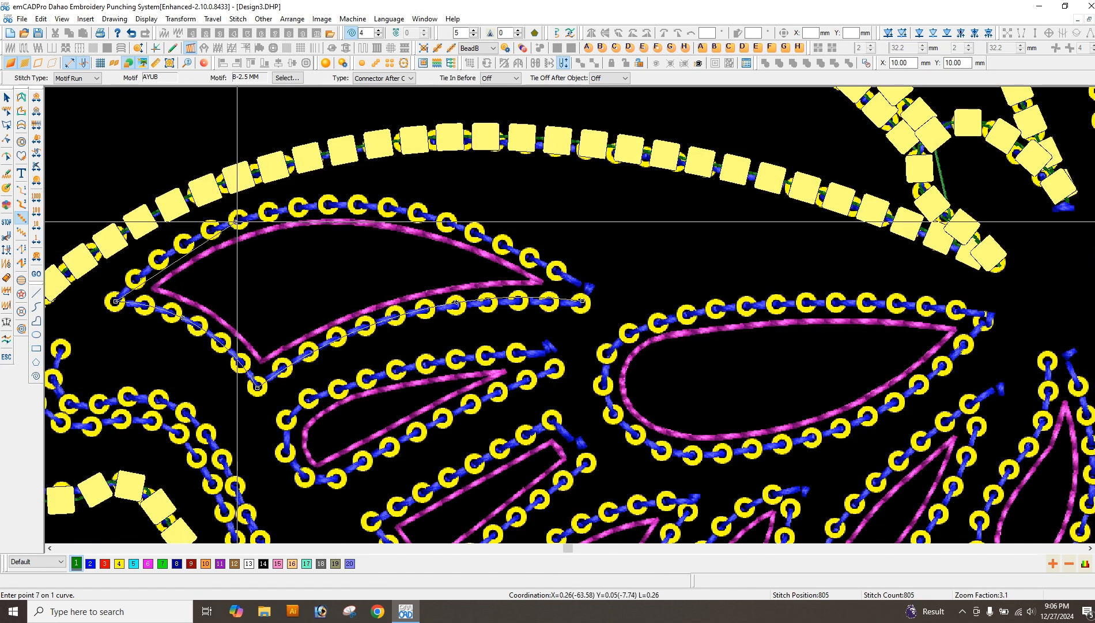
pyautogui.click(407, 213)
pyautogui.click(583, 284)
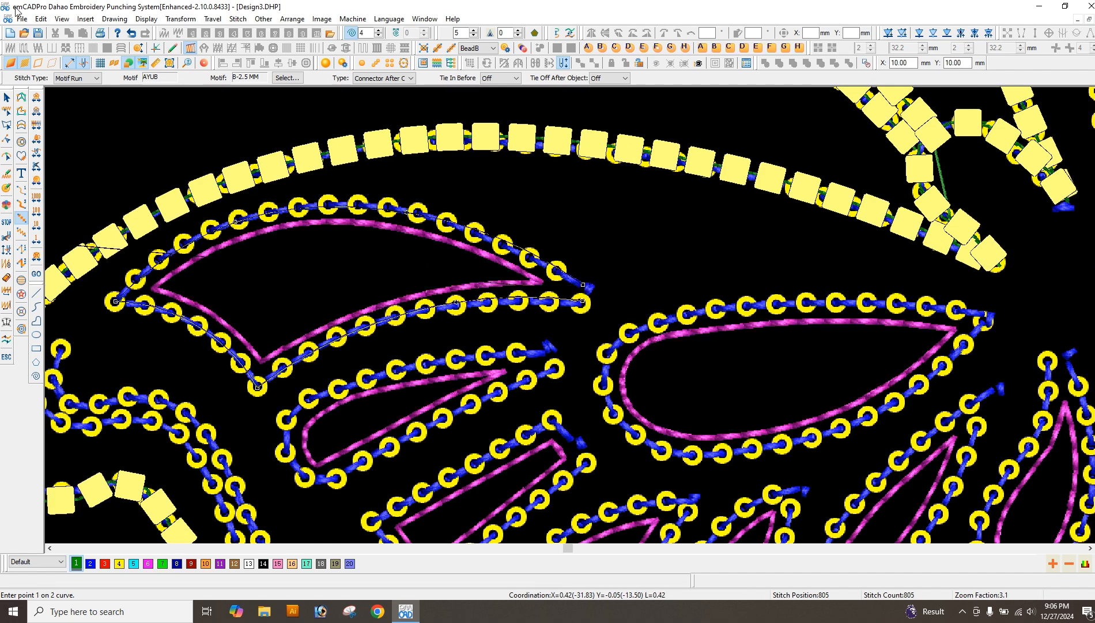
pyautogui.press('Return')
# Trace the narrow rounded cell just below the crescent in the left wing with a motif run.
pyautogui.scroll(-2, 445, 233)
pyautogui.scroll(2, 606, 389)
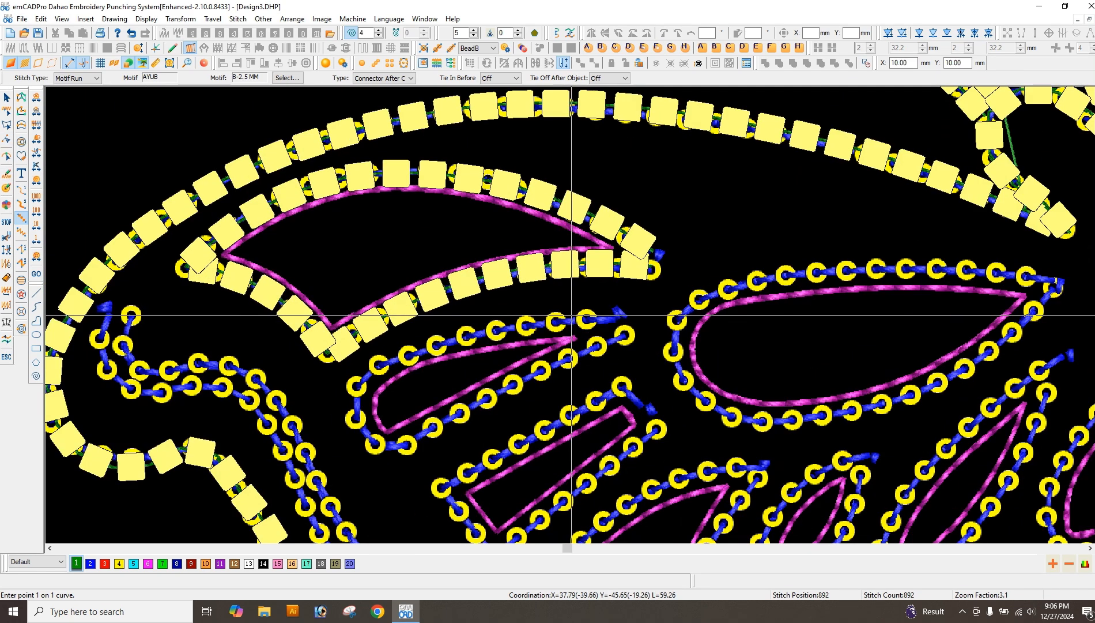
pyautogui.click(624, 335)
pyautogui.click(512, 385)
pyautogui.click(405, 445)
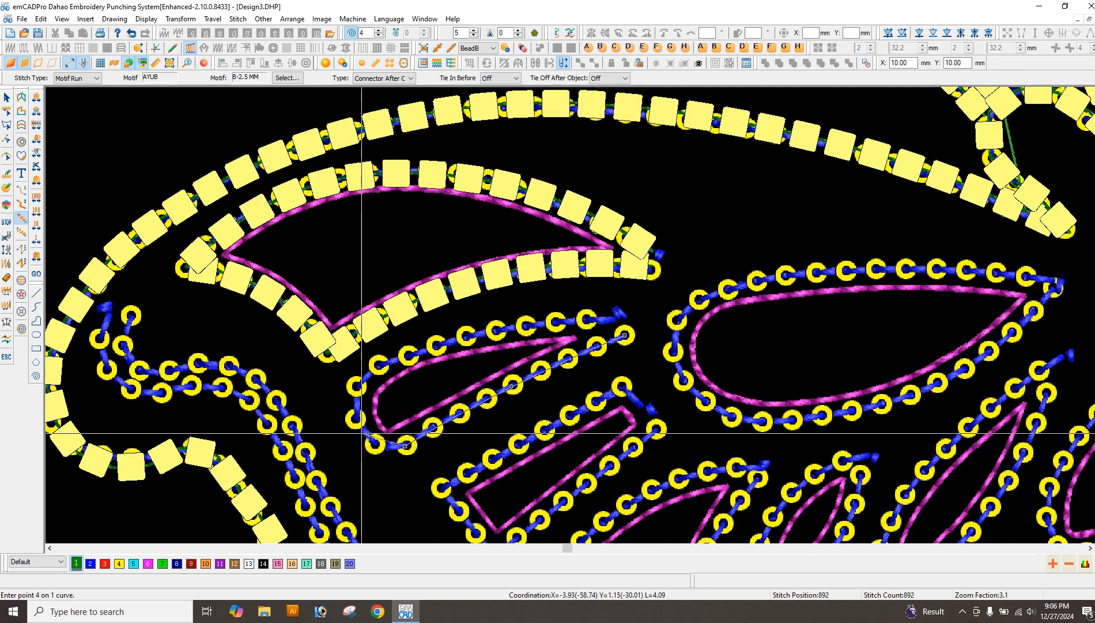
pyautogui.click(409, 356)
pyautogui.click(494, 335)
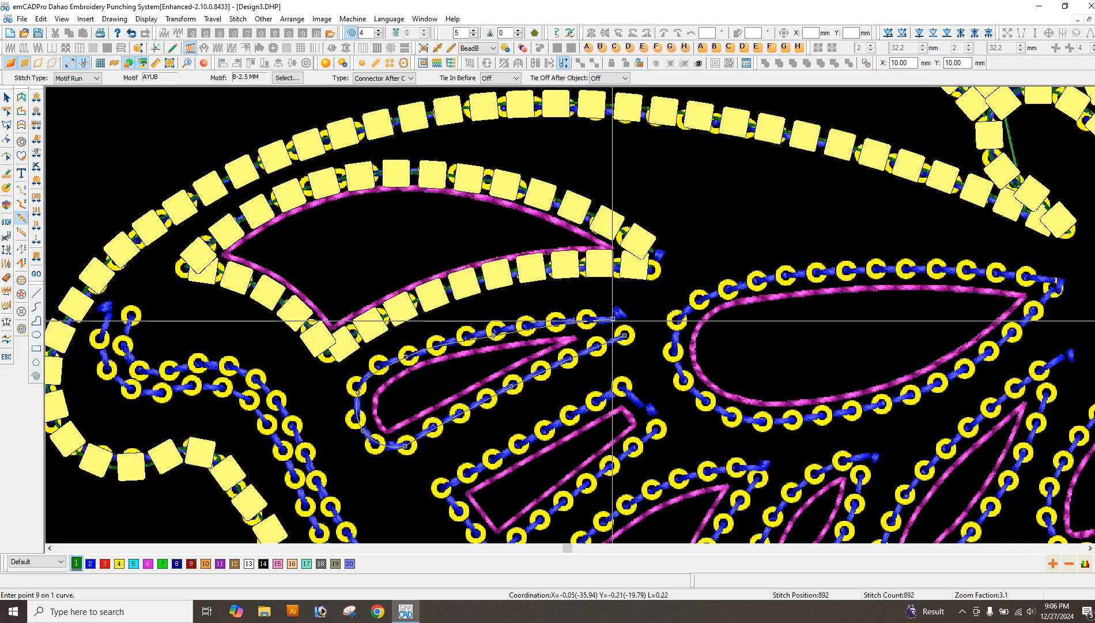
pyautogui.press('Return')
# Trace the rectangular cell of the left wing with a motif run through its corners.
pyautogui.scroll(-2, 518, 351)
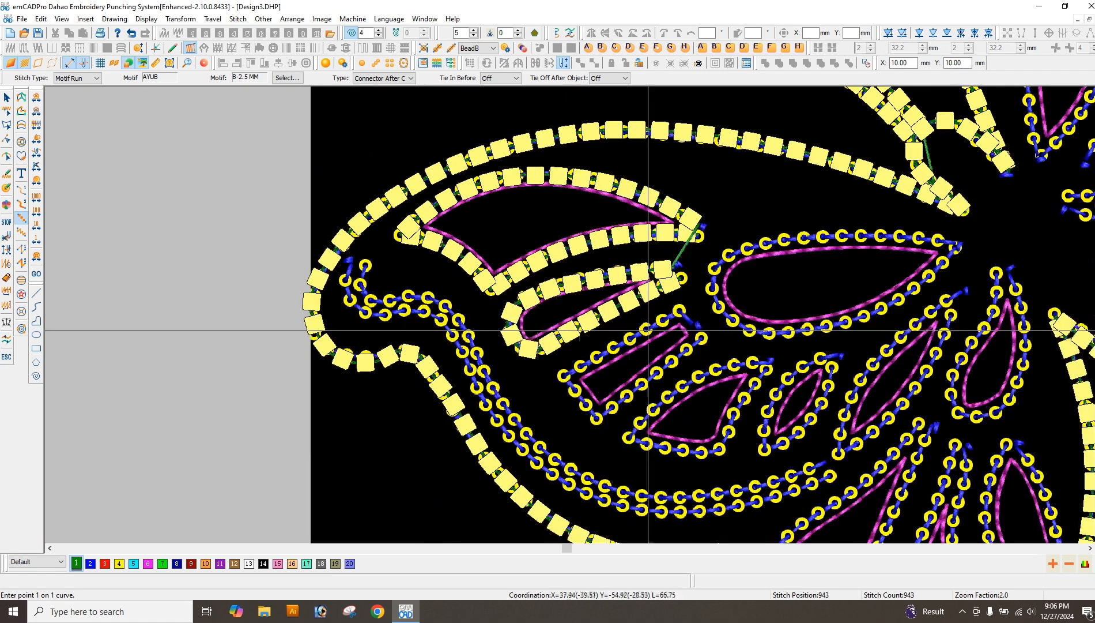
pyautogui.scroll(2, 648, 329)
pyautogui.click(556, 316)
pyautogui.click(391, 442)
pyautogui.click(339, 376)
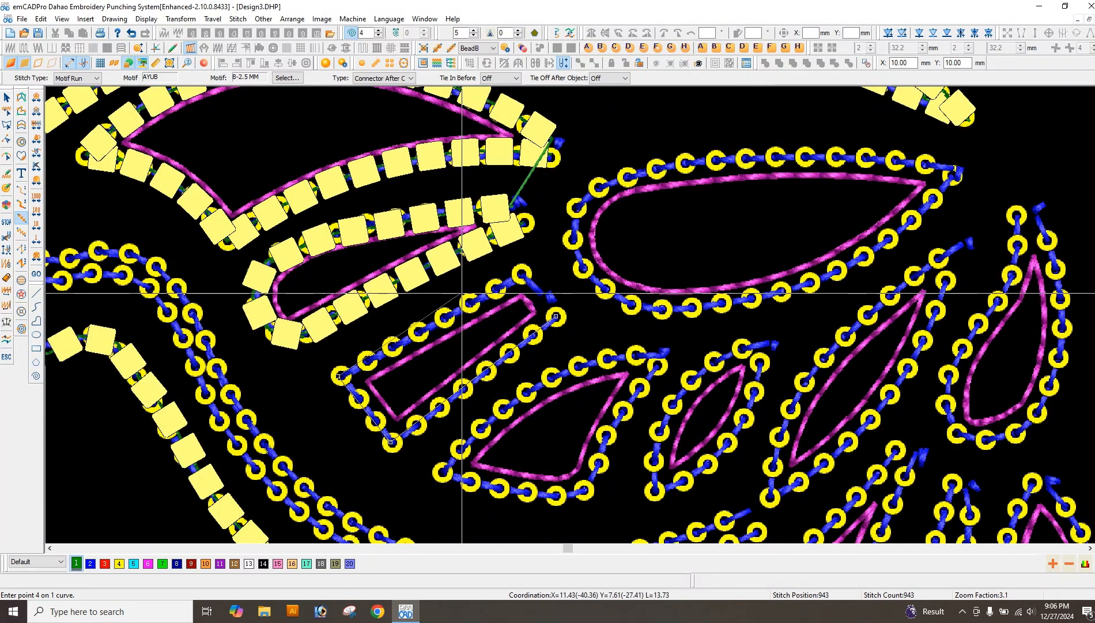
pyautogui.click(431, 326)
pyautogui.click(522, 276)
pyautogui.press('Return')
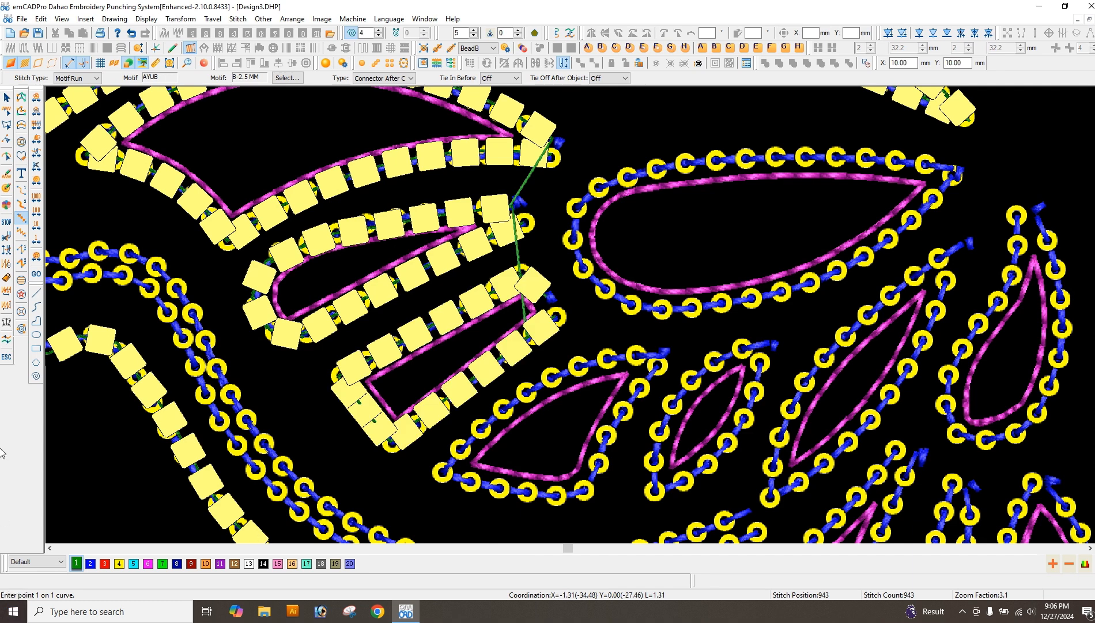
# Trace the roughly triangular cell beside the rectangular one in the left wing with a motif run.
pyautogui.click(648, 377)
pyautogui.rightClick(612, 424)
pyautogui.click(586, 492)
pyautogui.click(530, 494)
pyautogui.click(447, 472)
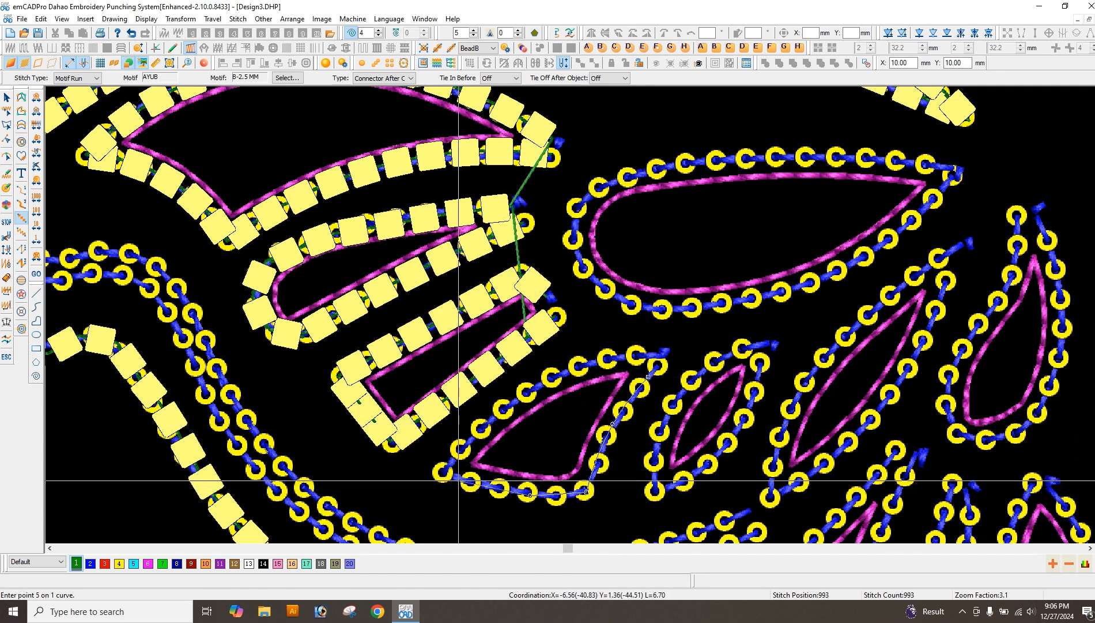
pyautogui.click(657, 350)
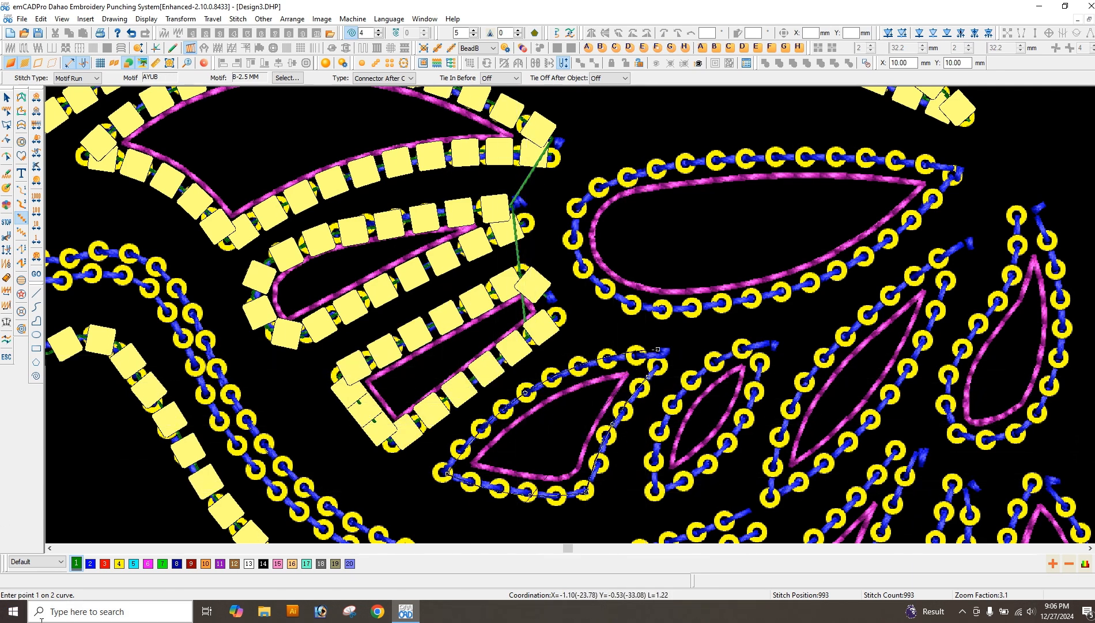
pyautogui.press('Return')
# Trace the small leaf-shaped cell beside the triangular one in the left wing with a motif run.
pyautogui.click(758, 368)
pyautogui.click(733, 440)
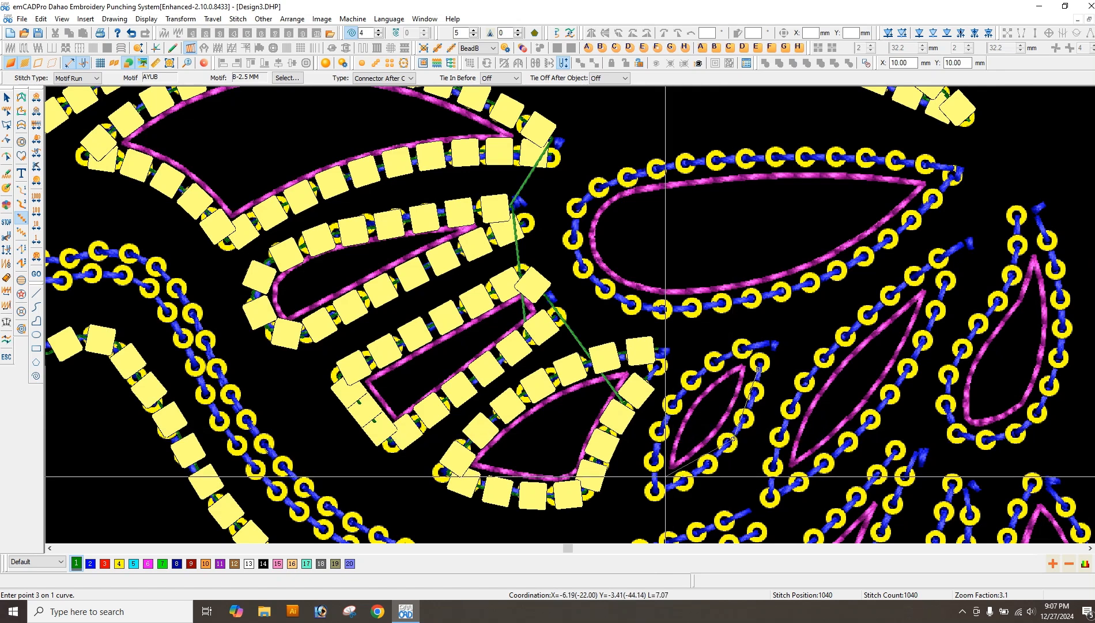
pyautogui.click(655, 492)
pyautogui.click(676, 397)
pyautogui.click(766, 341)
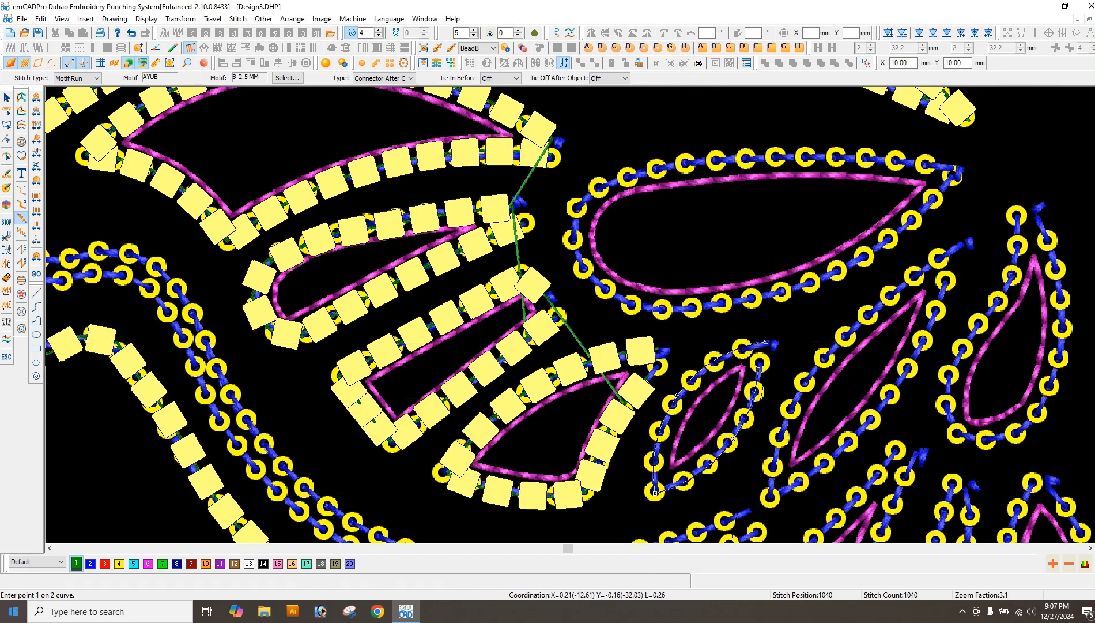
pyautogui.press('Return')
# Trace the long slanted leaf-shaped cell beside the small leaf in the left wing with a motif run.
pyautogui.scroll(-2, 458, 447)
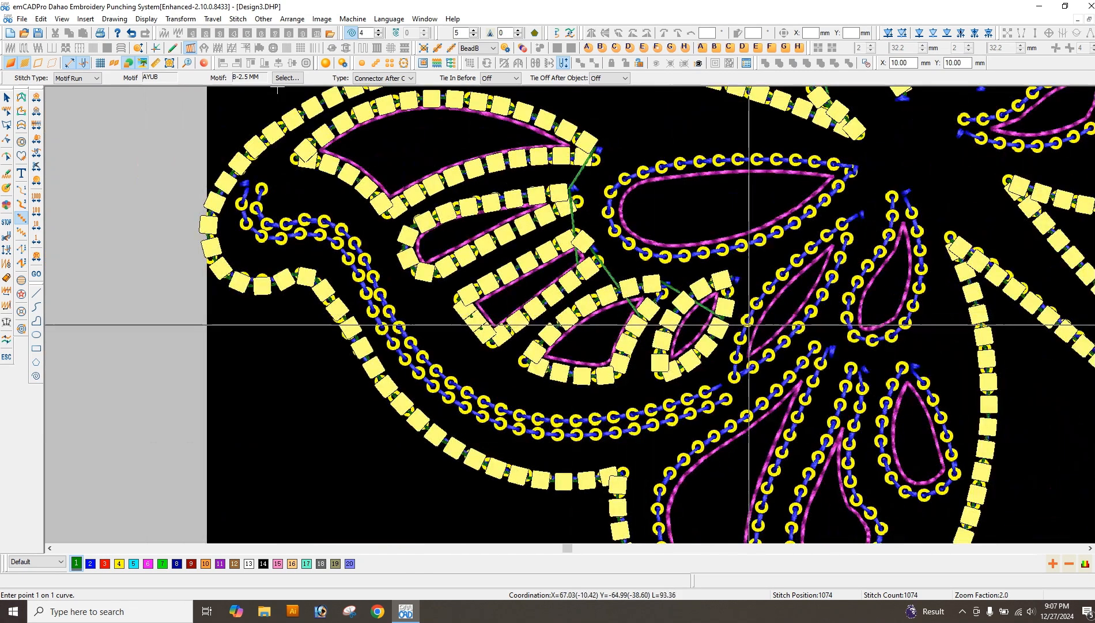
pyautogui.scroll(1, 788, 333)
pyautogui.click(642, 200)
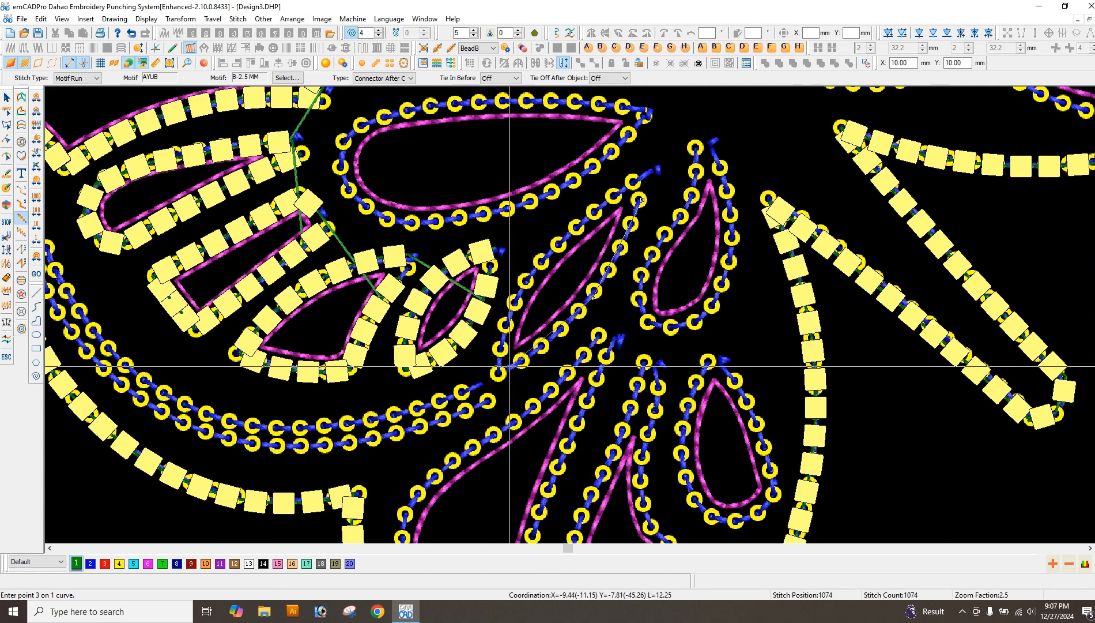
pyautogui.click(502, 370)
pyautogui.click(640, 174)
pyautogui.press('Return')
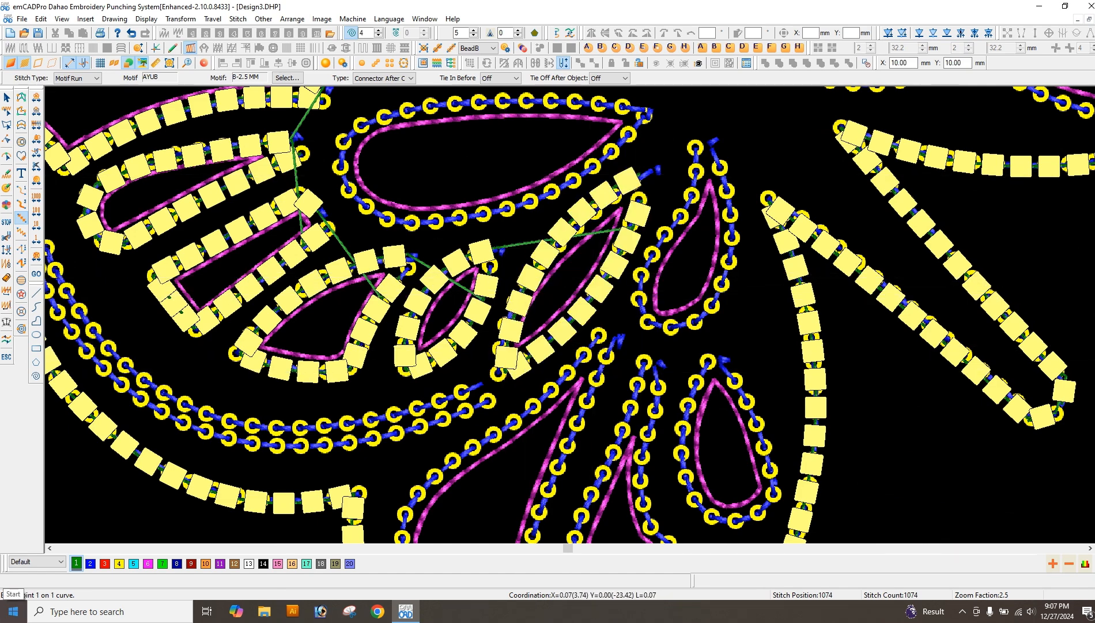
# Trace the large horizontal teardrop cell in the middle of the left wing with a motif run.
pyautogui.scroll(-1, 464, 374)
pyautogui.scroll(1, 657, 167)
pyautogui.click(640, 243)
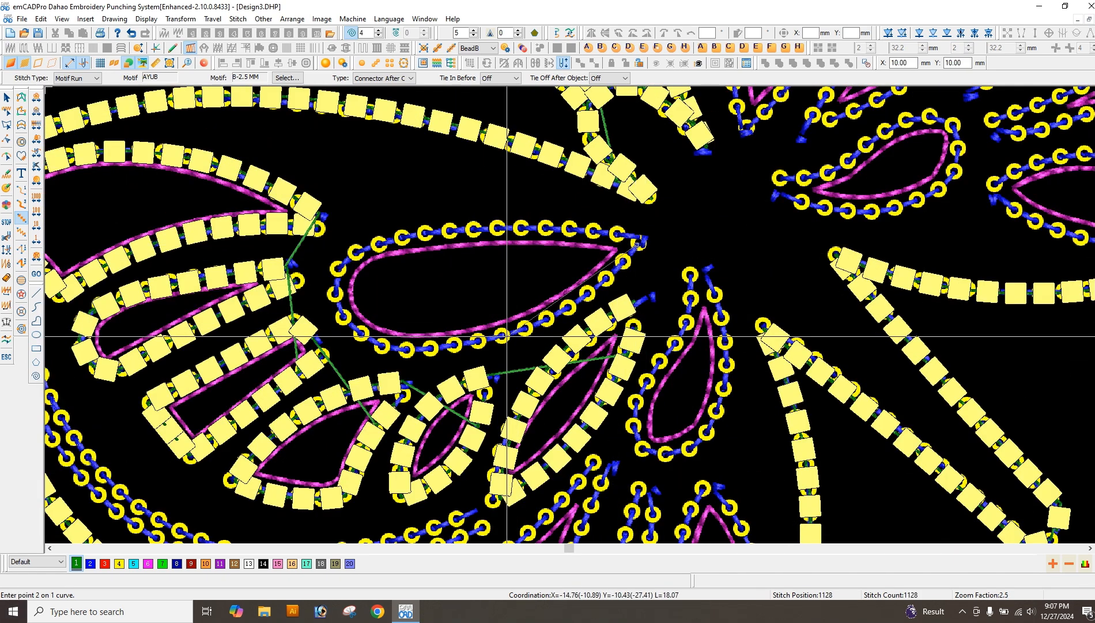
pyautogui.click(506, 335)
pyautogui.click(382, 344)
pyautogui.click(334, 296)
pyautogui.click(373, 242)
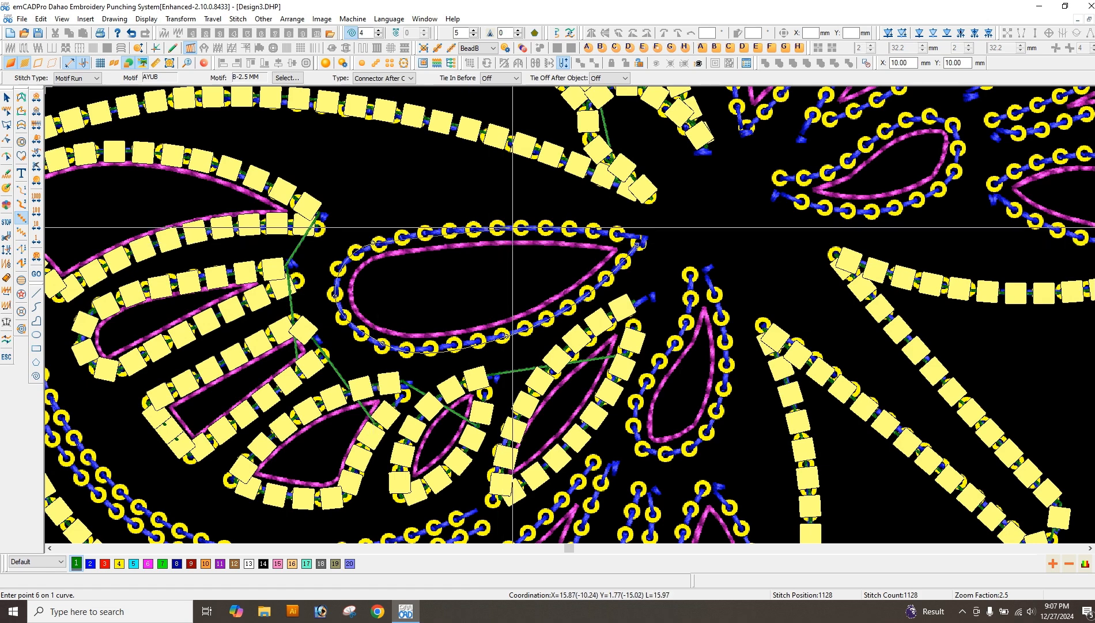
pyautogui.click(517, 227)
pyautogui.scroll(1, 639, 237)
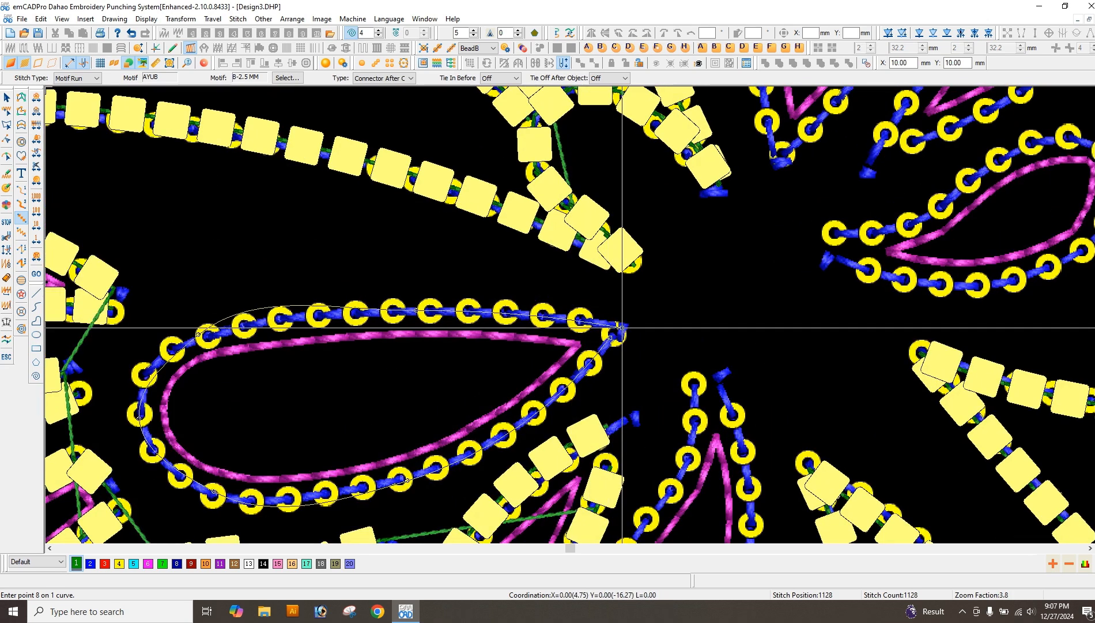
pyautogui.press('Return')
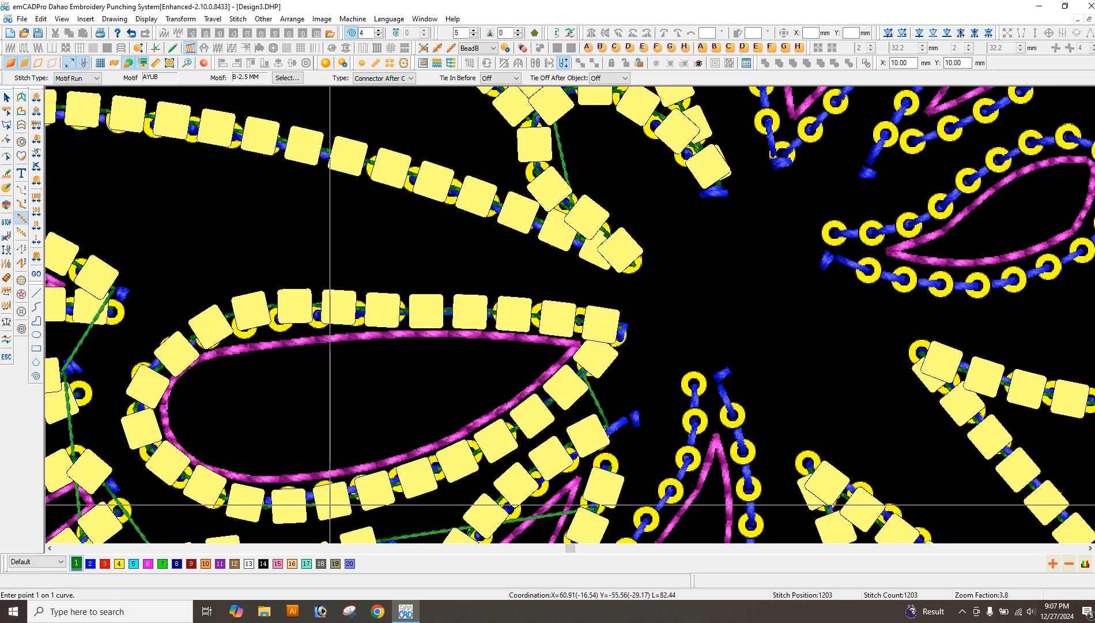
# Trace the upright teardrop cell between the long slanted leaf and the body with a motif run.
pyautogui.scroll(-1, 762, 344)
pyautogui.scroll(1, 762, 343)
pyautogui.click(481, 214)
pyautogui.click(455, 316)
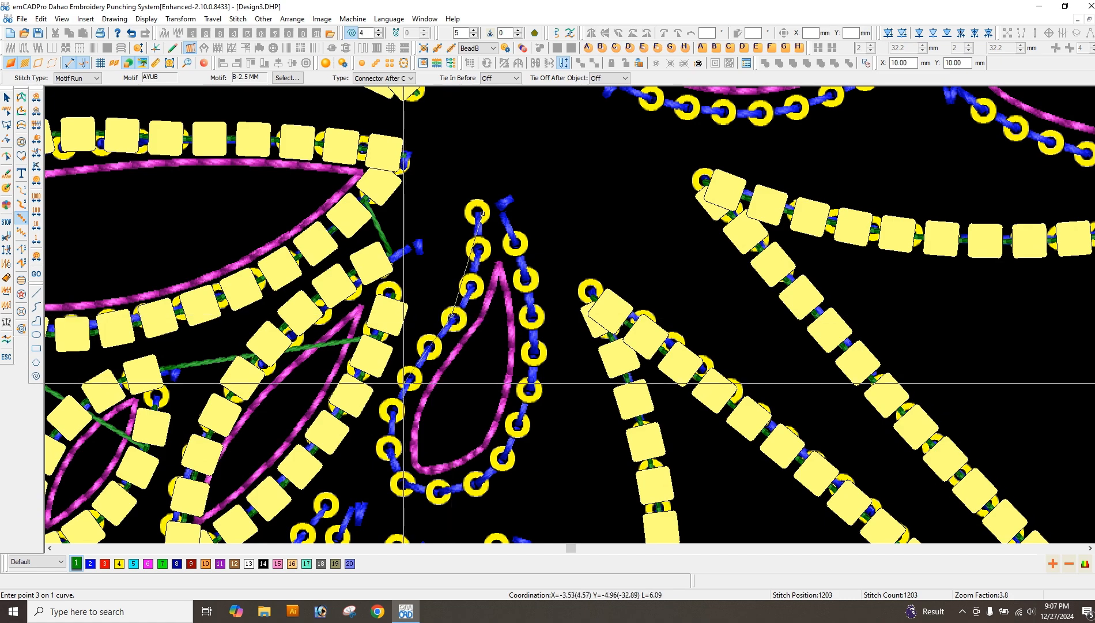
pyautogui.click(402, 385)
pyautogui.click(391, 454)
pyautogui.click(433, 492)
pyautogui.click(491, 464)
pyautogui.click(528, 349)
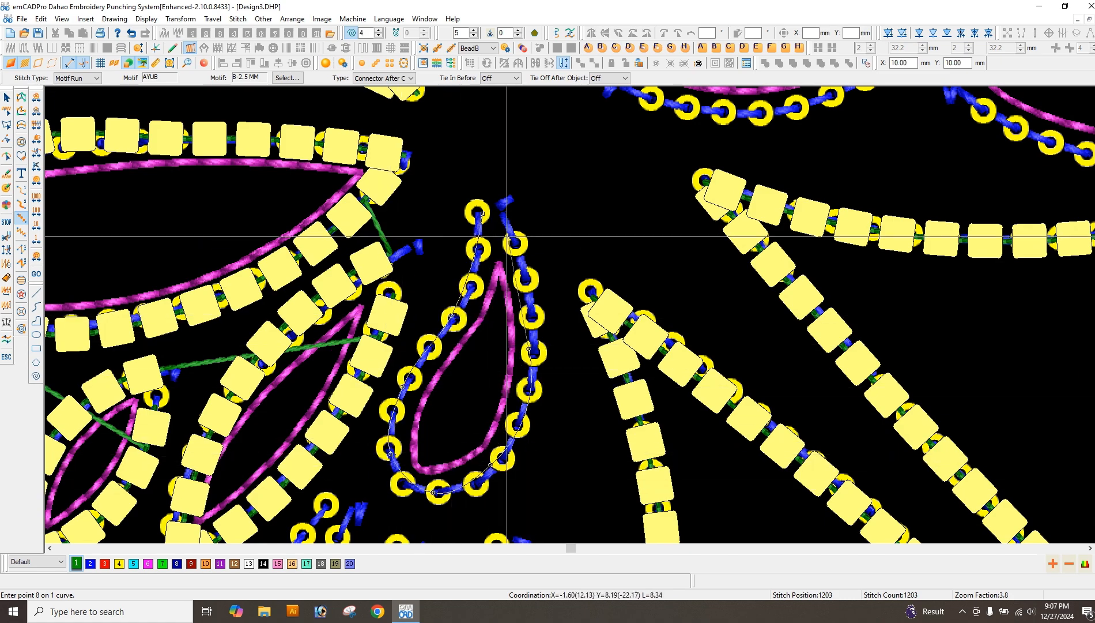
pyautogui.click(507, 214)
pyautogui.press('Return')
# Trace the small upright teardrop cell nearest the body edge in the lower left wing with a motif run and tidy its outline.
pyautogui.scroll(-1, 349, 415)
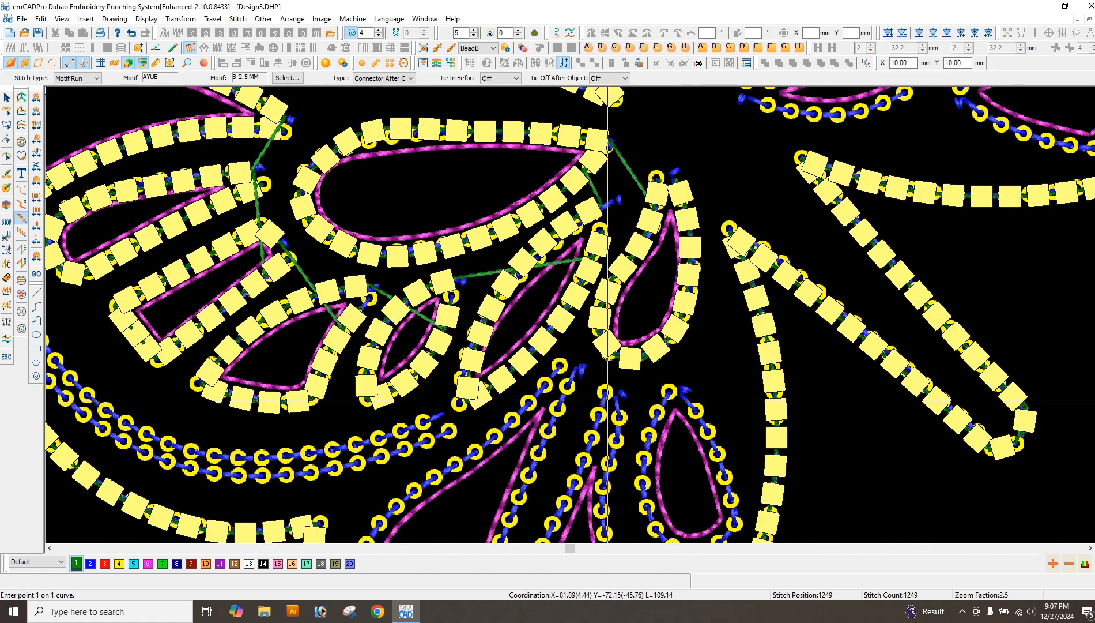
pyautogui.scroll(-1, 611, 398)
pyautogui.scroll(1, 598, 345)
pyautogui.click(584, 269)
pyautogui.click(564, 339)
pyautogui.click(574, 403)
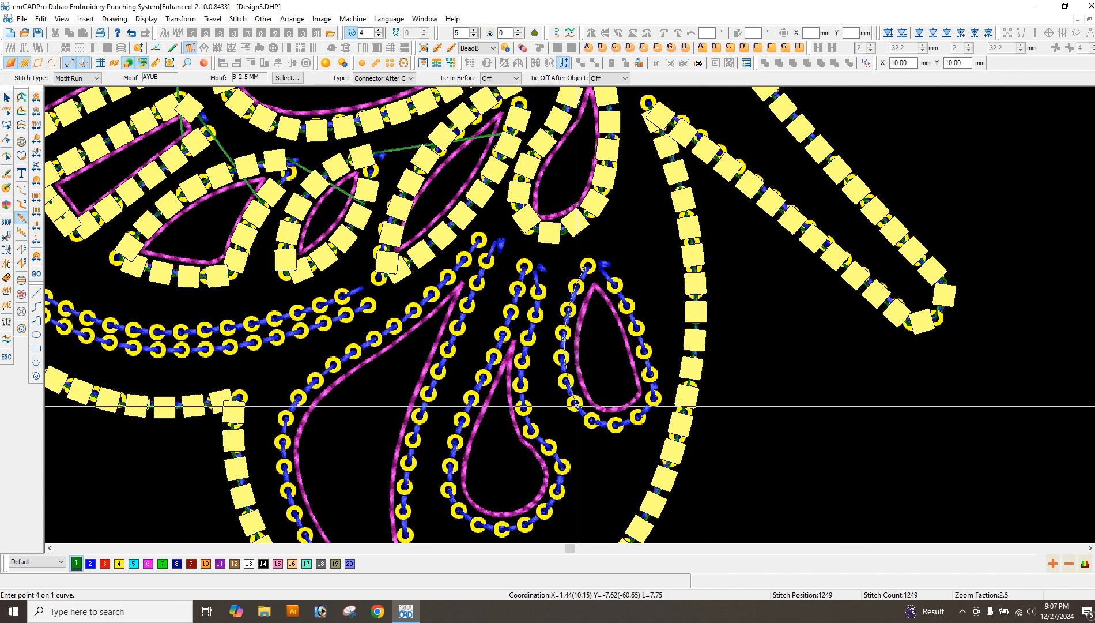
pyautogui.click(616, 425)
pyautogui.click(652, 396)
pyautogui.click(648, 362)
pyautogui.click(630, 309)
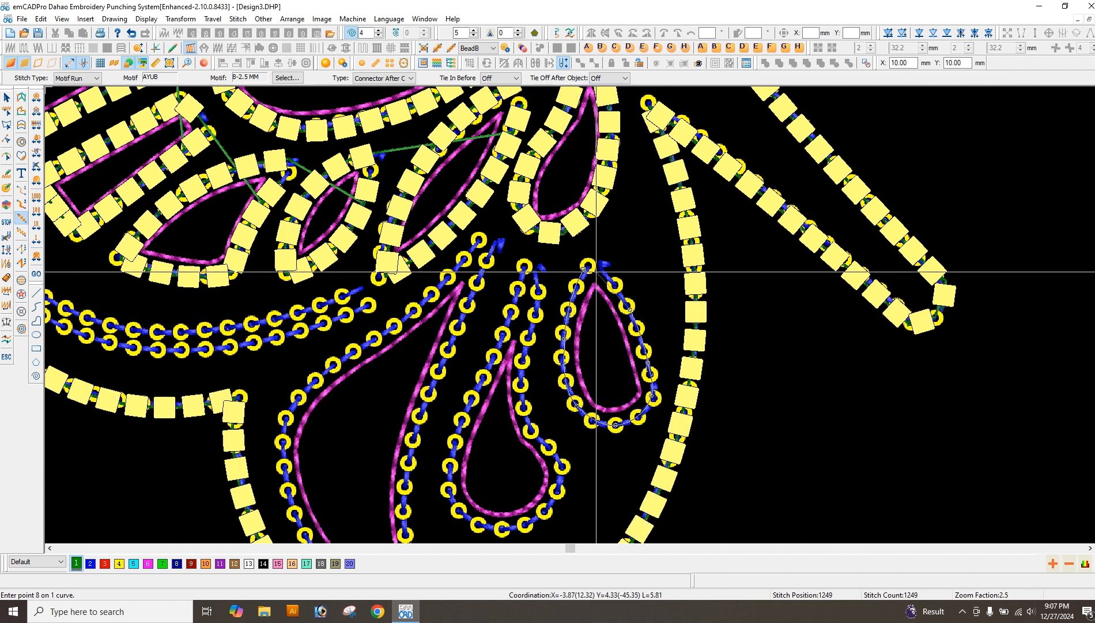
pyautogui.press('Return')
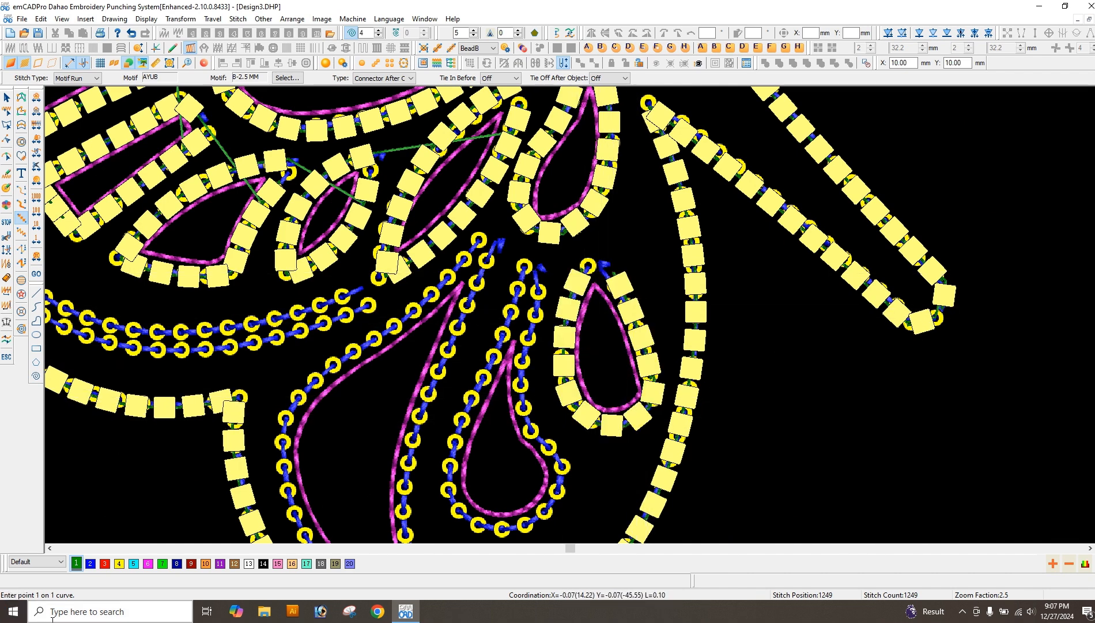
pyautogui.press('h')
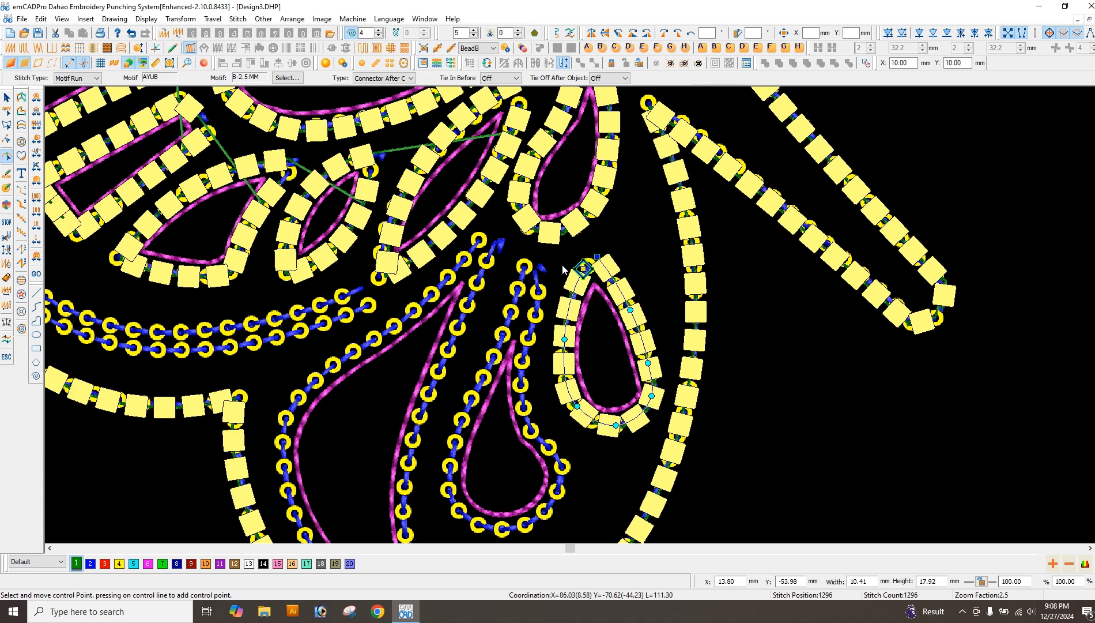
# Trace the narrow-necked, round-bottomed teardrop cell in the middle of the lower left wing with a motif run.
pyautogui.click(21, 219)
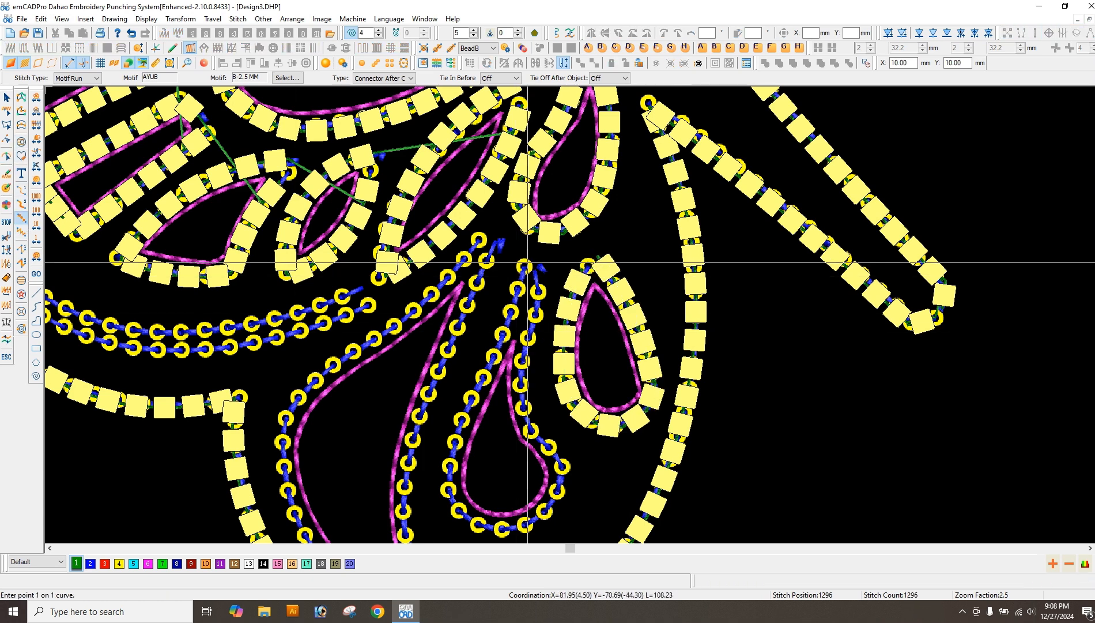
pyautogui.click(537, 281)
pyautogui.click(521, 349)
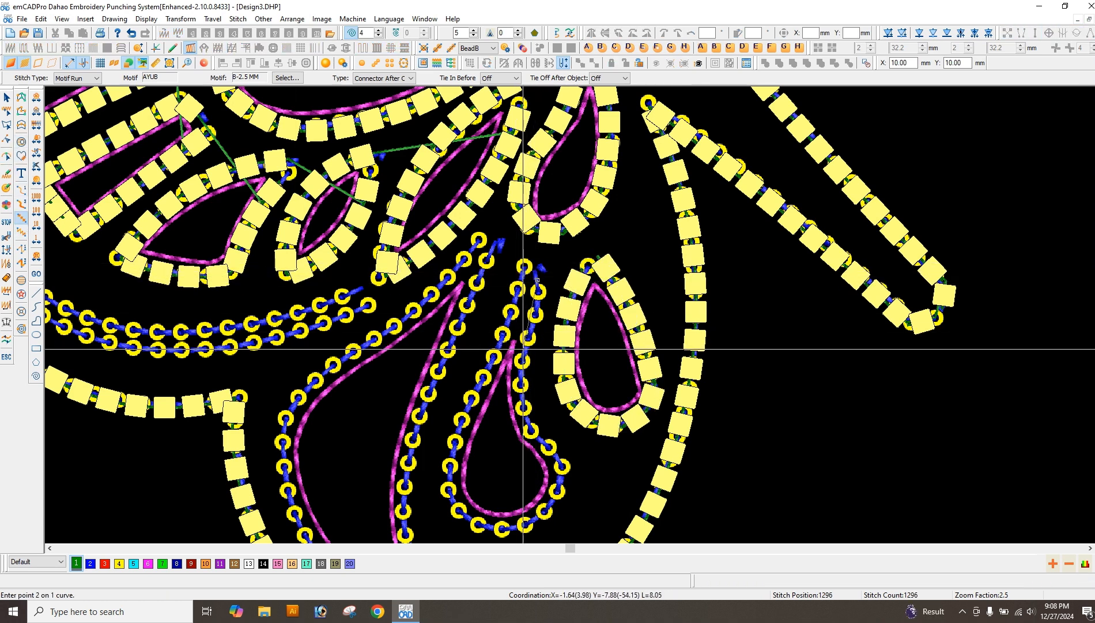
pyautogui.click(523, 411)
pyautogui.click(552, 452)
pyautogui.click(556, 488)
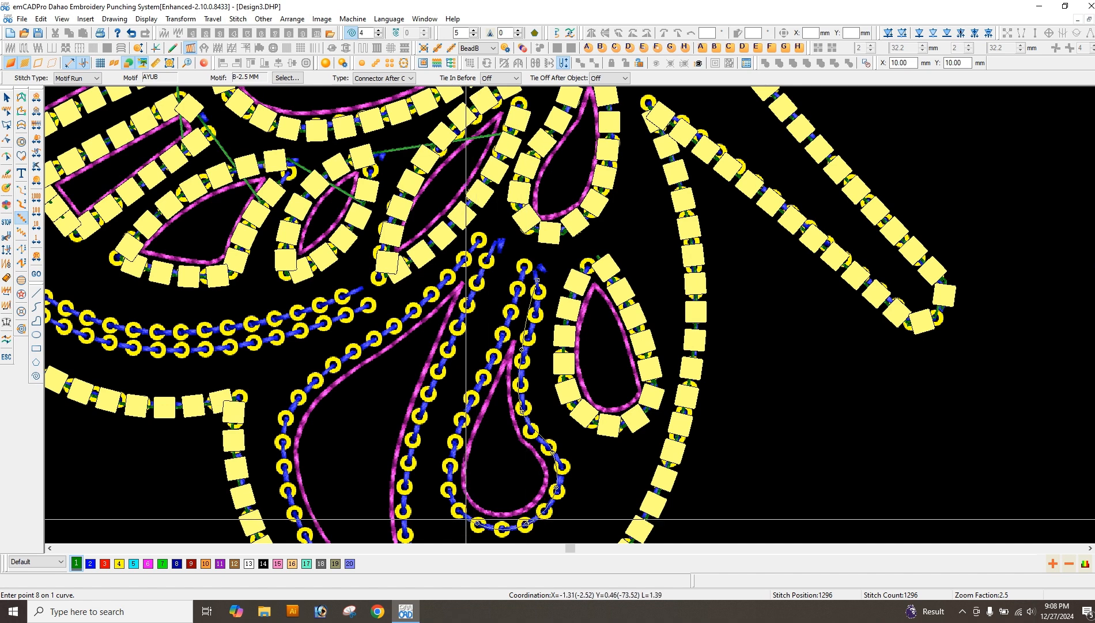
pyautogui.click(450, 497)
pyautogui.click(459, 429)
pyautogui.click(489, 366)
pyautogui.click(507, 315)
pyautogui.click(524, 264)
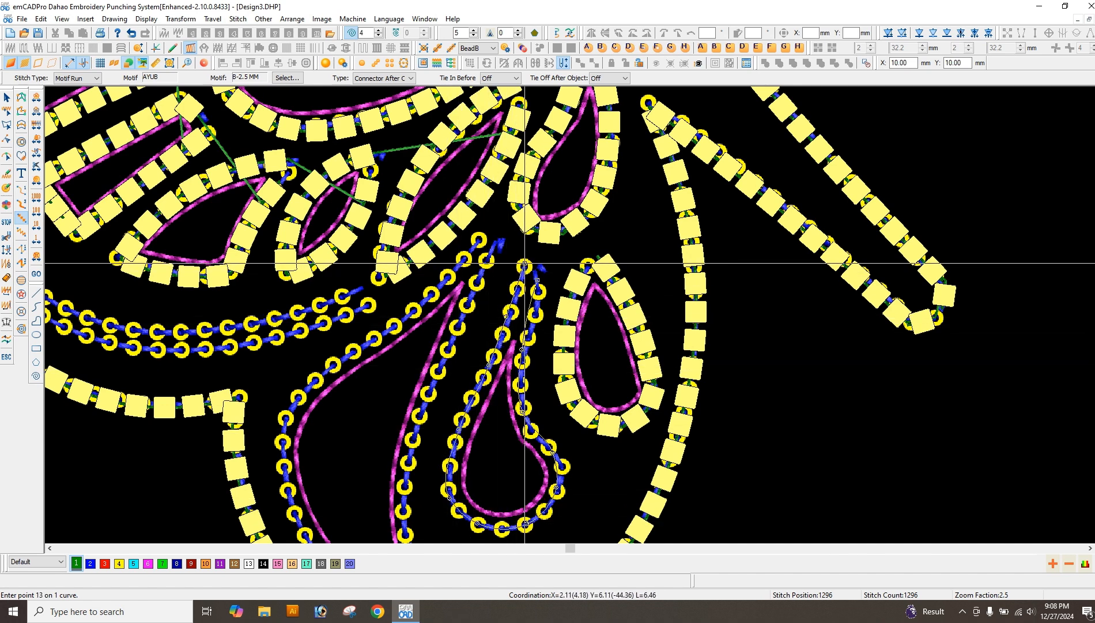
pyautogui.rightClick(427, 440)
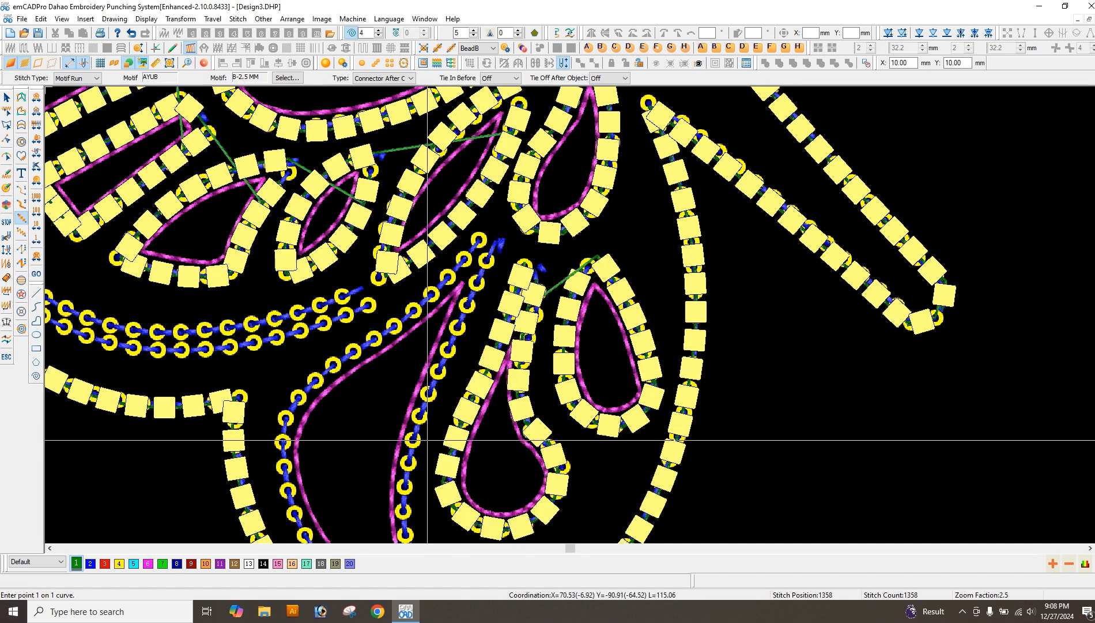
# Trace the large curved leaf-shaped cell along the outer side of the lower left wing with a motif run.
pyautogui.click(443, 357)
pyautogui.scroll(-2, 412, 522)
pyautogui.click(407, 364)
pyautogui.click(413, 440)
pyautogui.click(412, 470)
pyautogui.click(385, 476)
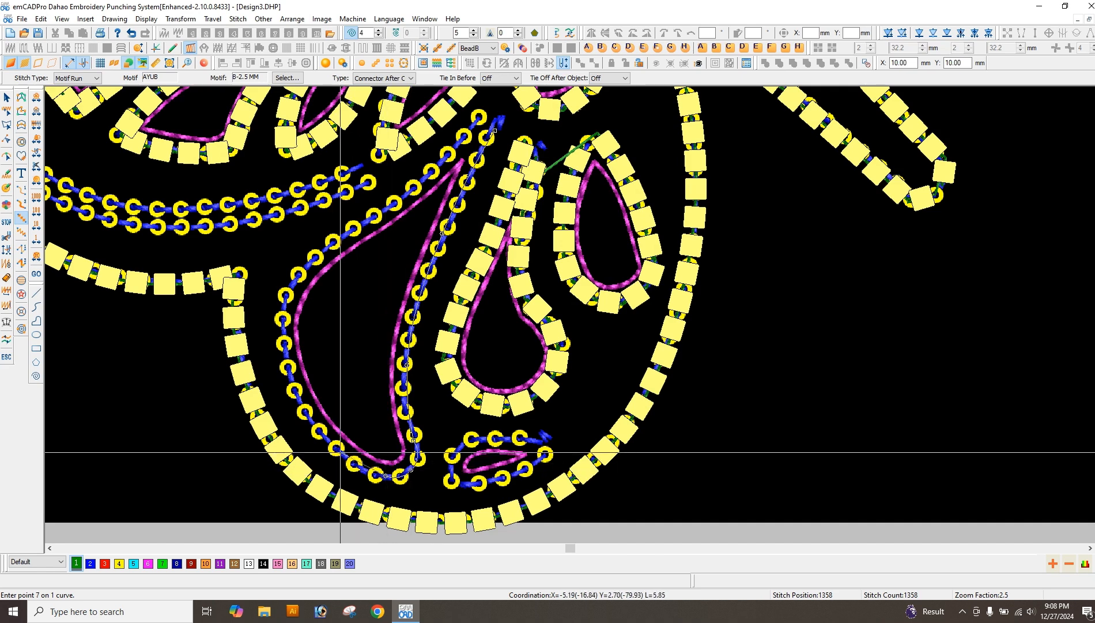
pyautogui.click(336, 447)
pyautogui.click(294, 382)
pyautogui.click(285, 300)
pyautogui.click(317, 252)
pyautogui.click(403, 198)
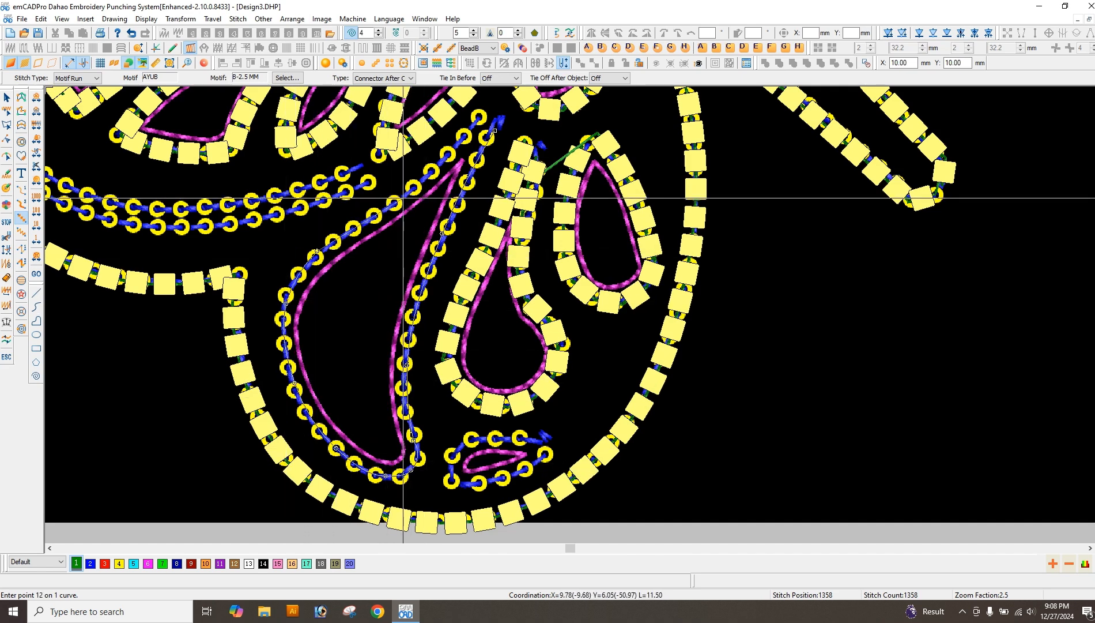
pyautogui.click(457, 146)
pyautogui.click(477, 116)
pyautogui.rightClick(473, 120)
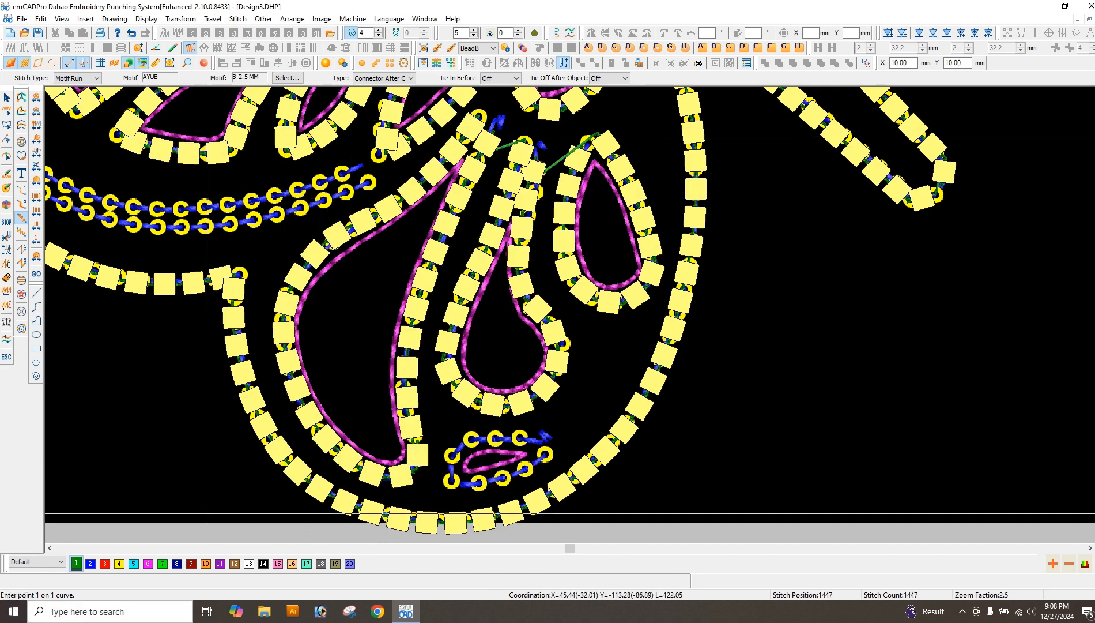
# Switch to SequinA and trace the tiny leaf-shaped cell at the bottom of the lower left wing with an auto sequin run.
pyautogui.scroll(-2, 351, 349)
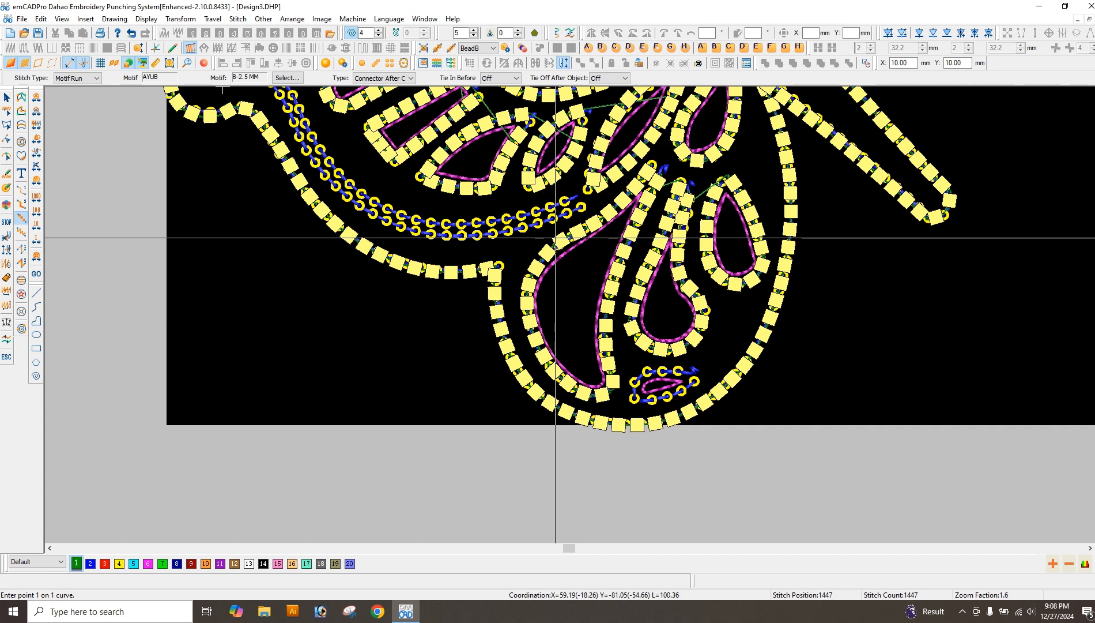
pyautogui.scroll(2, 666, 367)
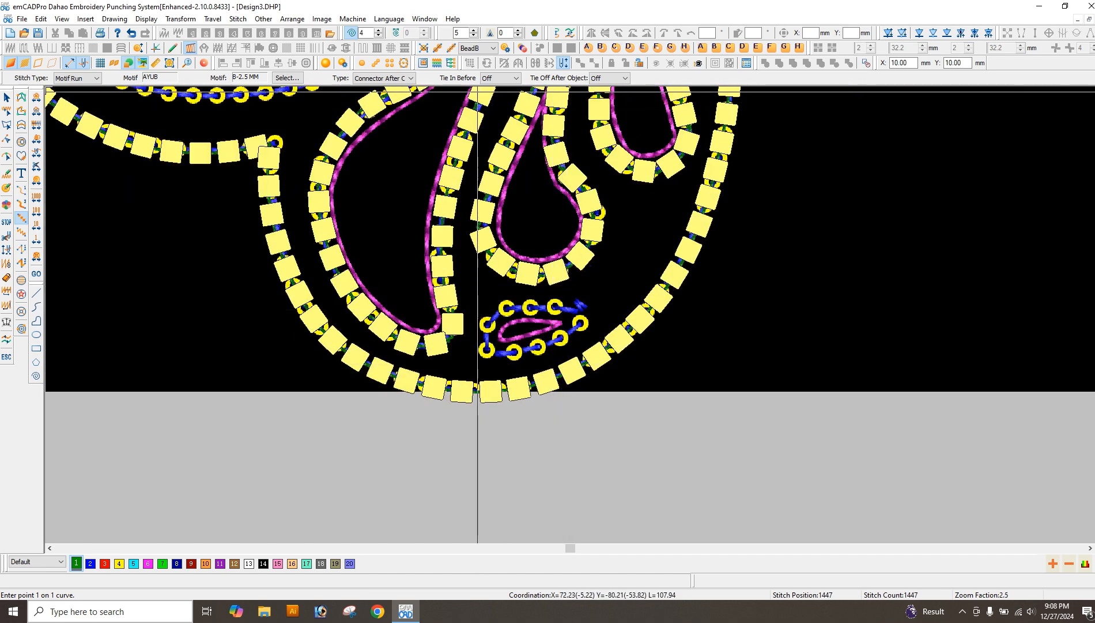
pyautogui.click(485, 50)
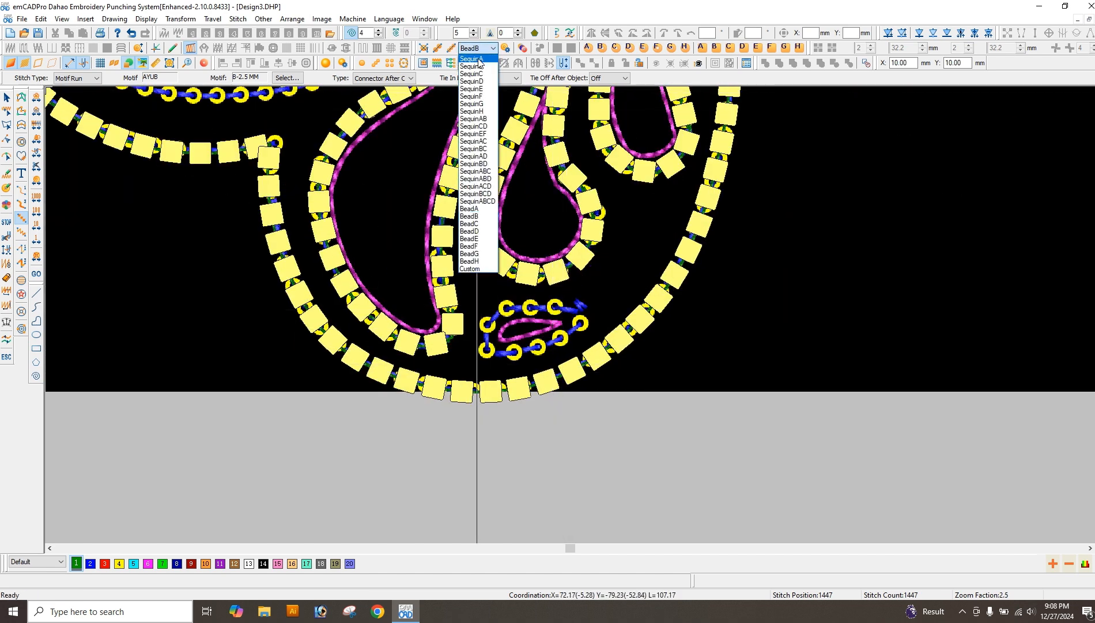
pyautogui.click(479, 59)
pyautogui.click(451, 49)
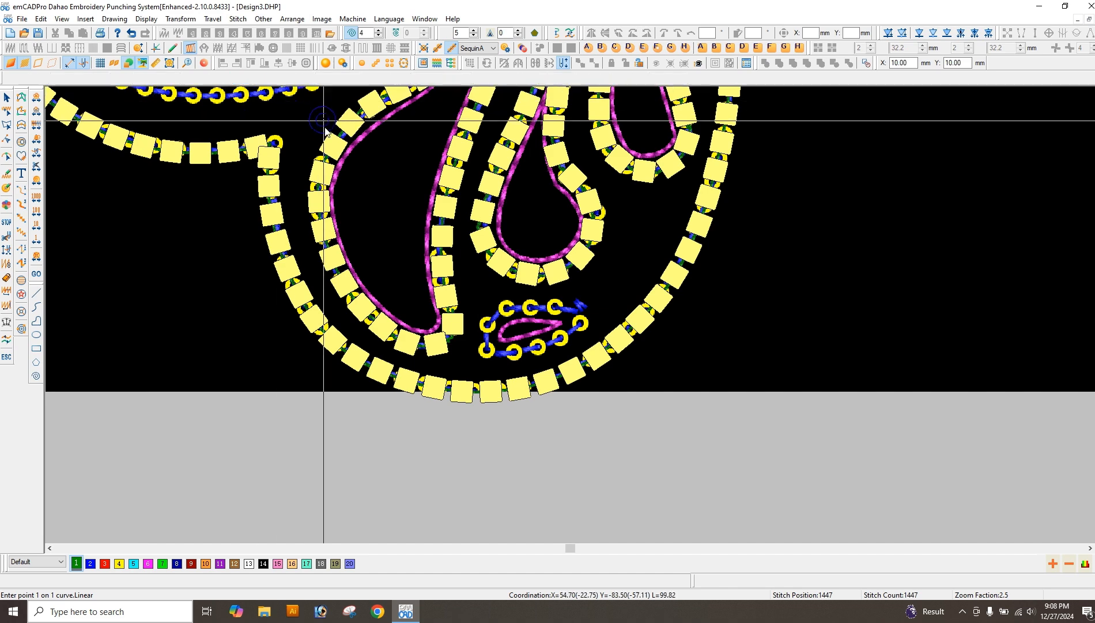
pyautogui.scroll(2, 581, 311)
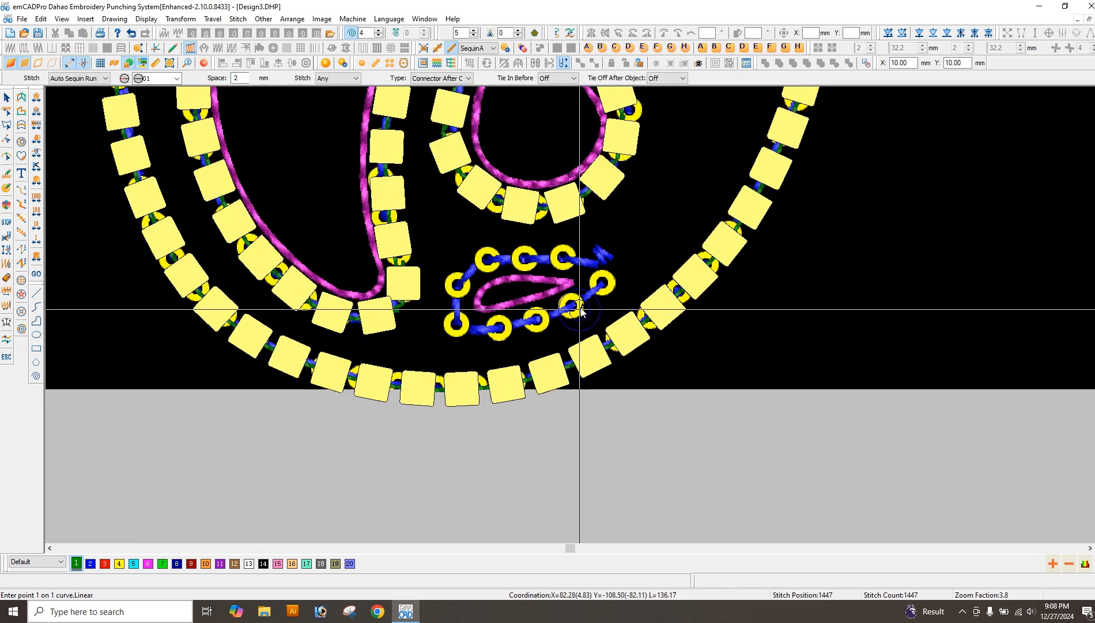
pyautogui.click(607, 276)
pyautogui.click(523, 321)
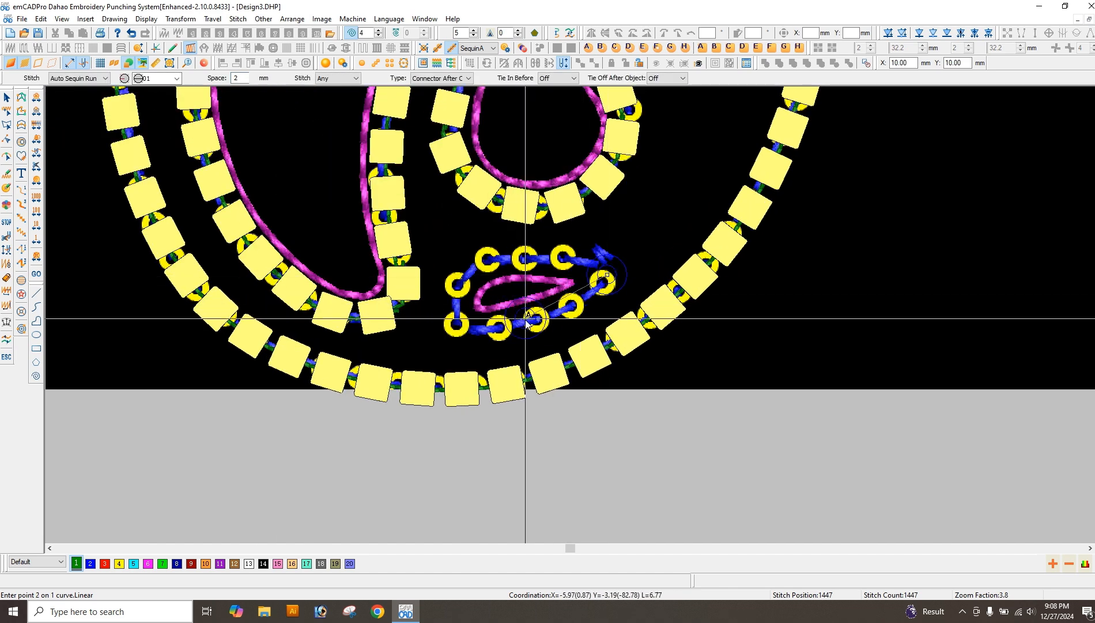
pyautogui.click(459, 321)
pyautogui.click(459, 283)
pyautogui.click(490, 260)
pyautogui.click(557, 261)
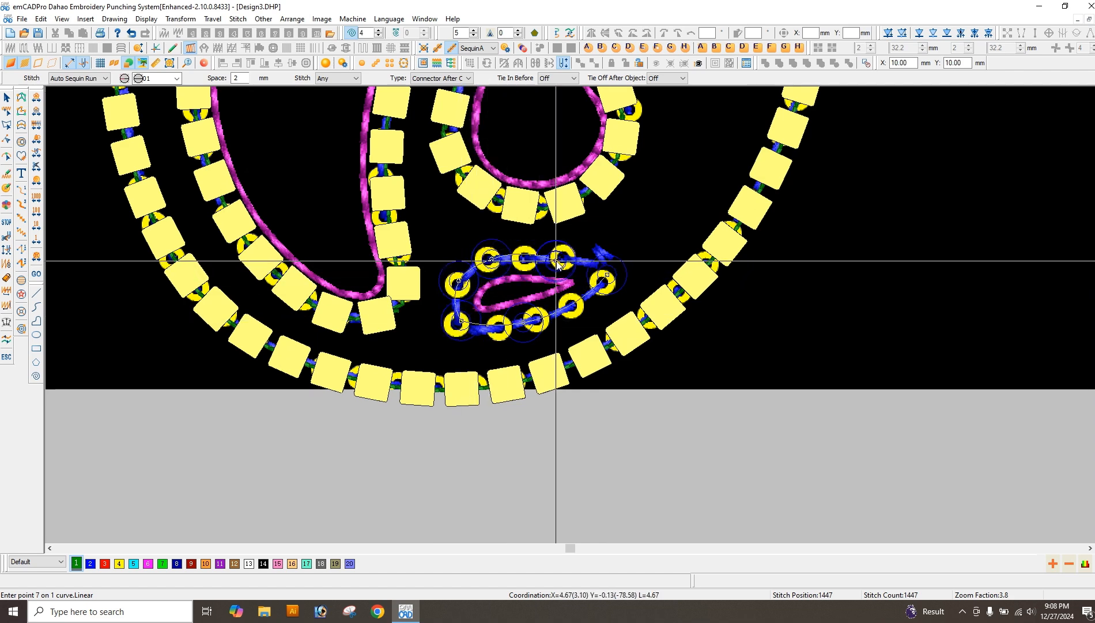
pyautogui.press('Return')
# Plot the lower edge of the long curved double-line band in the left wing with an auto sequin run, from its inner end to the wing tip.
pyautogui.scroll(-5, 556, 275)
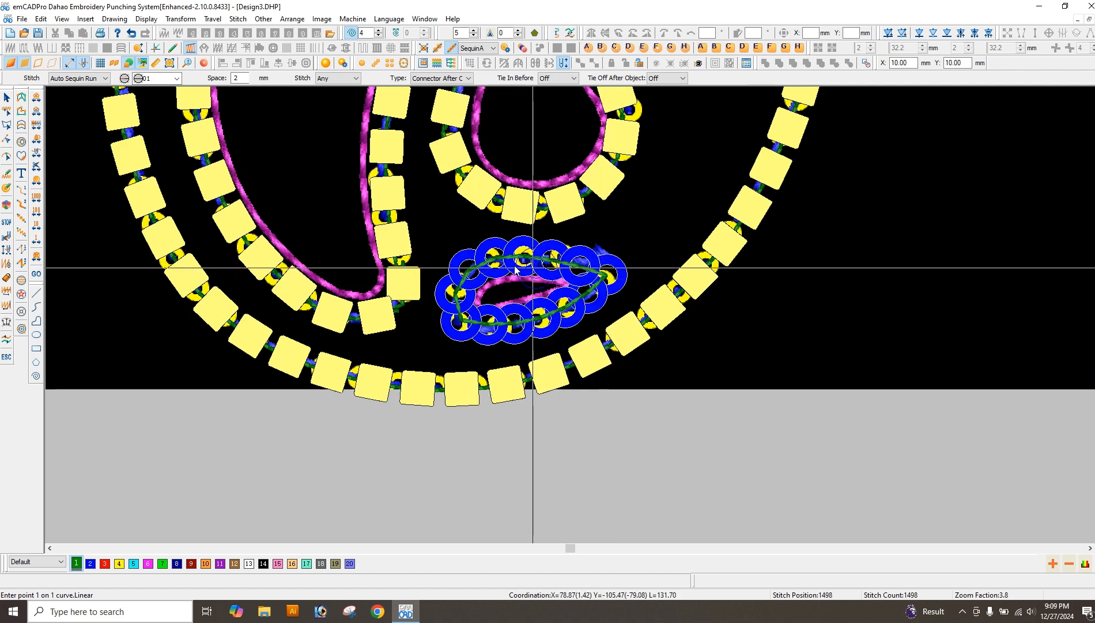
pyautogui.scroll(2, 557, 275)
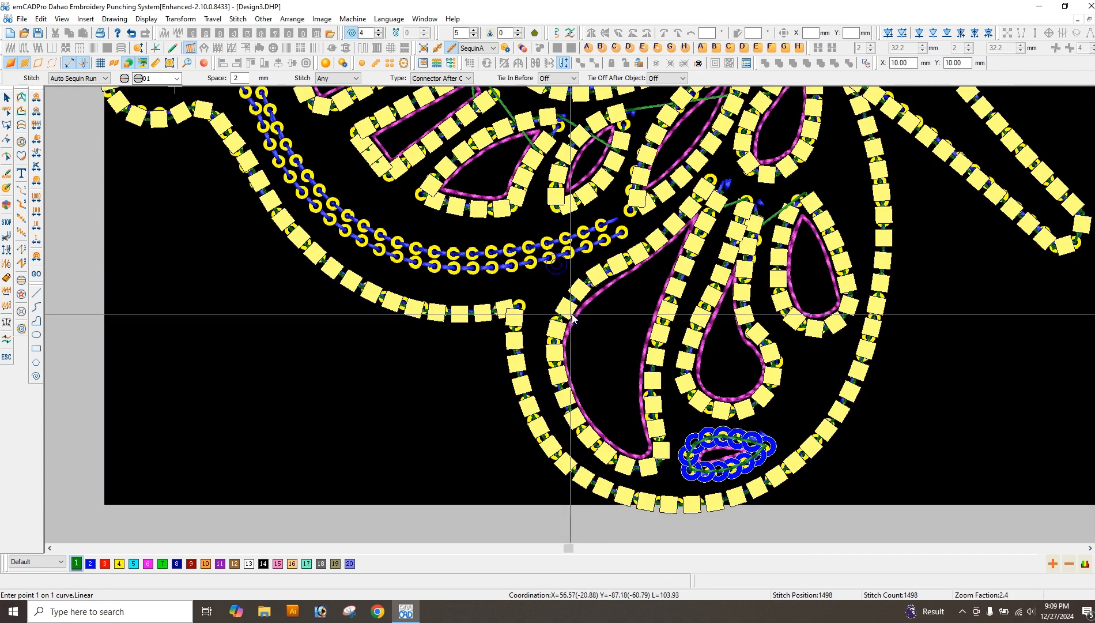
pyautogui.click(636, 227)
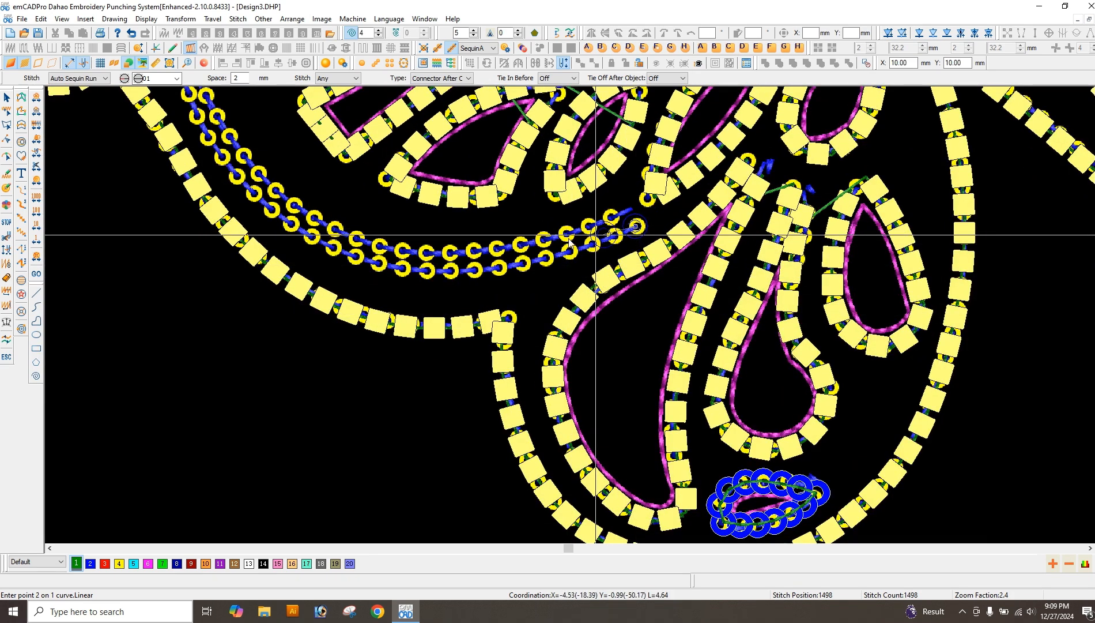
pyautogui.click(521, 264)
pyautogui.click(401, 268)
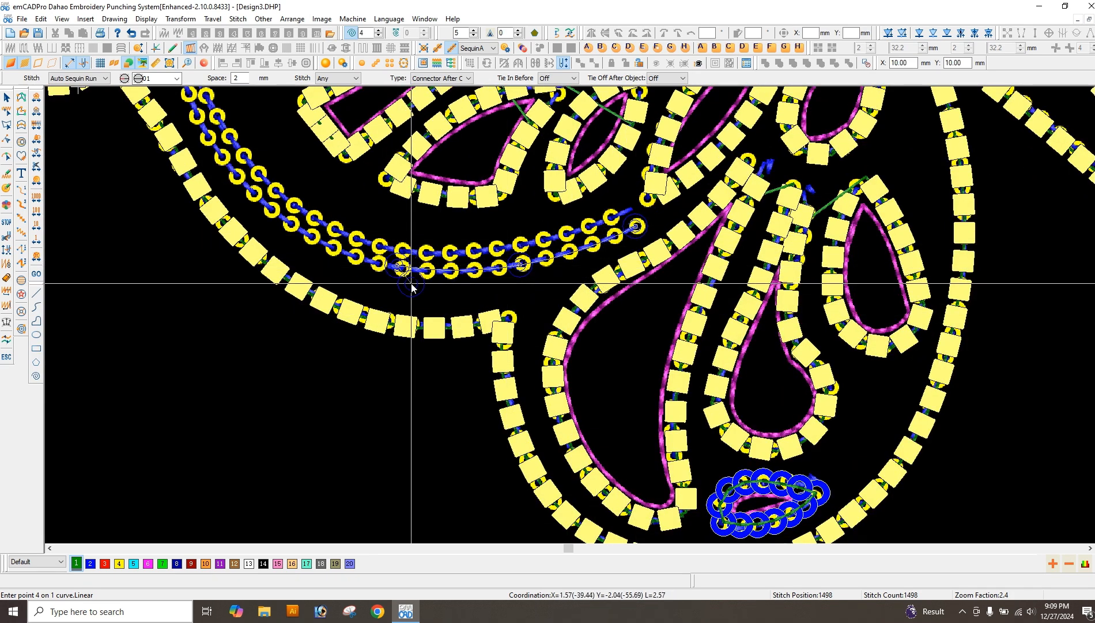
pyautogui.click(275, 214)
pyautogui.scroll(2, 269, 214)
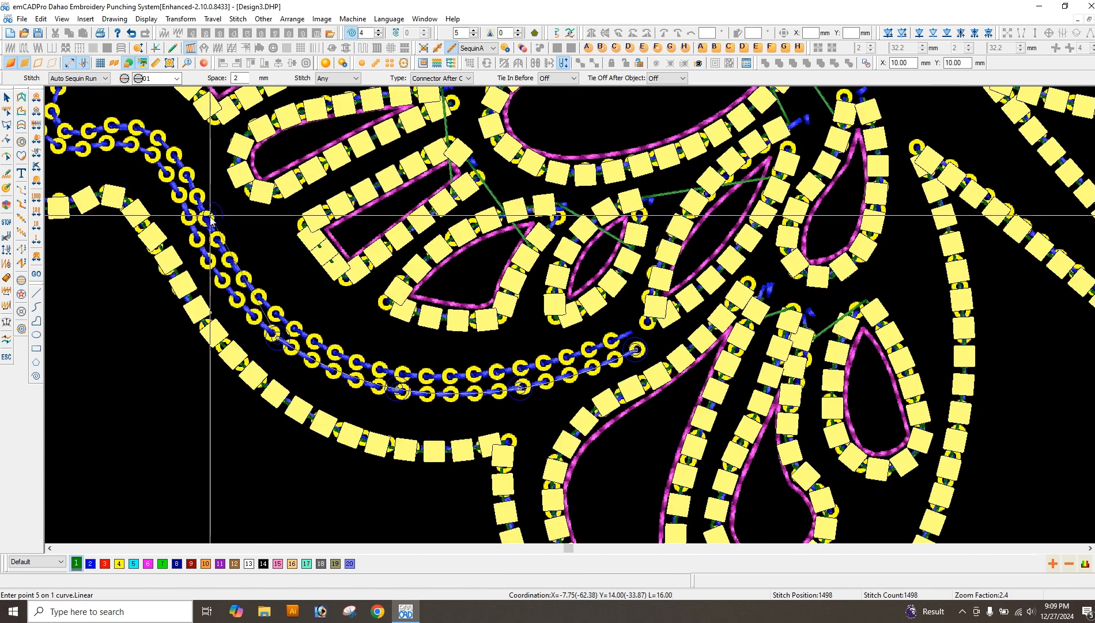
pyautogui.click(198, 238)
pyautogui.click(168, 174)
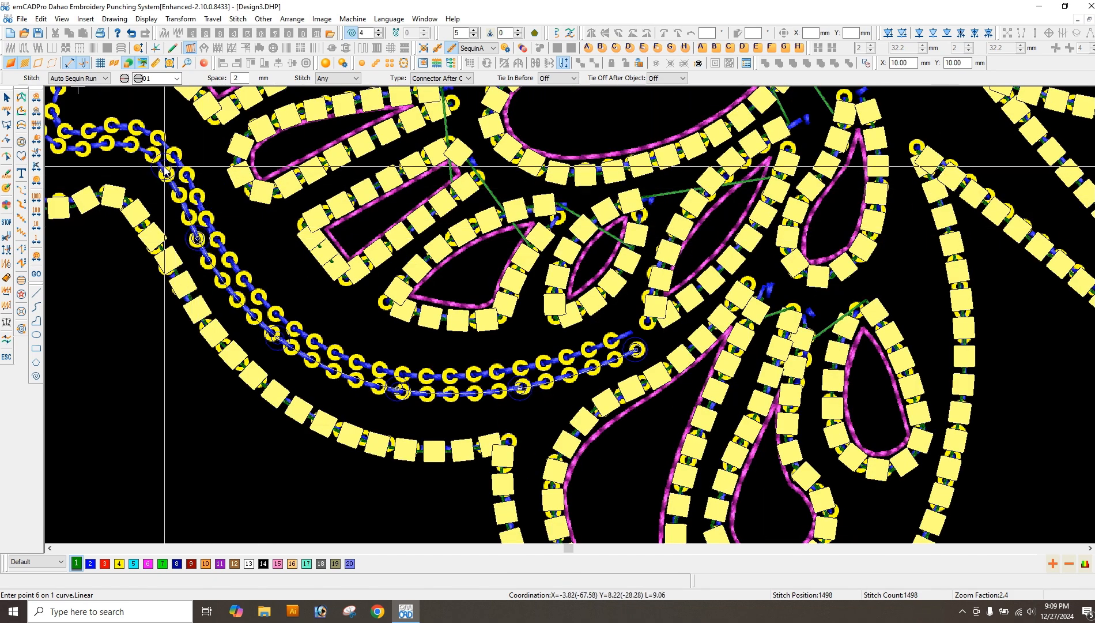
pyautogui.click(131, 145)
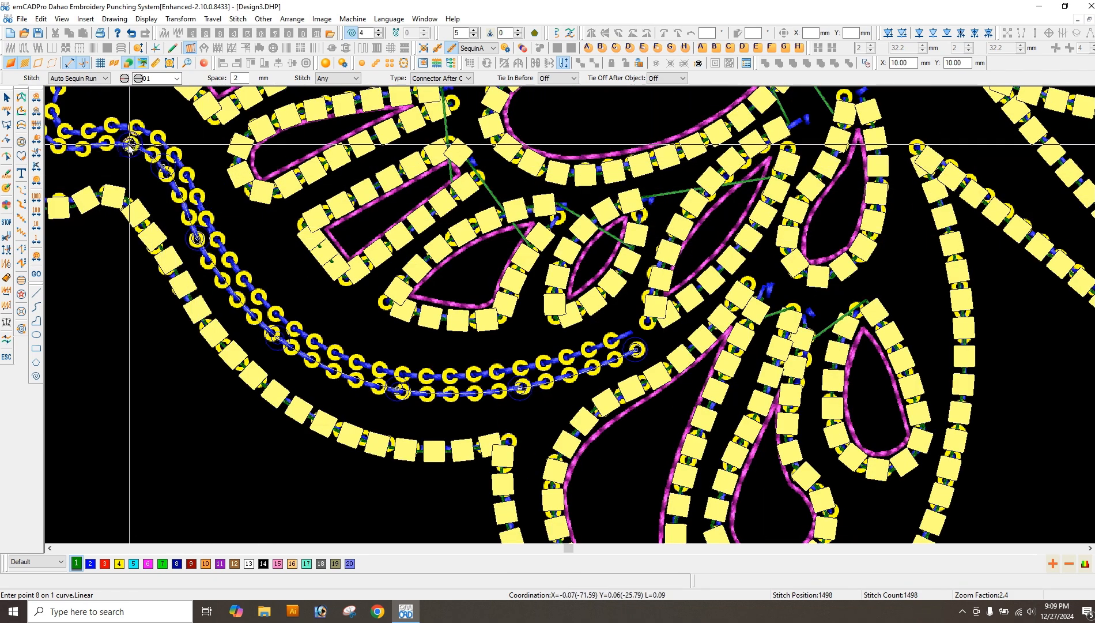
pyautogui.click(75, 149)
pyautogui.press('Left')
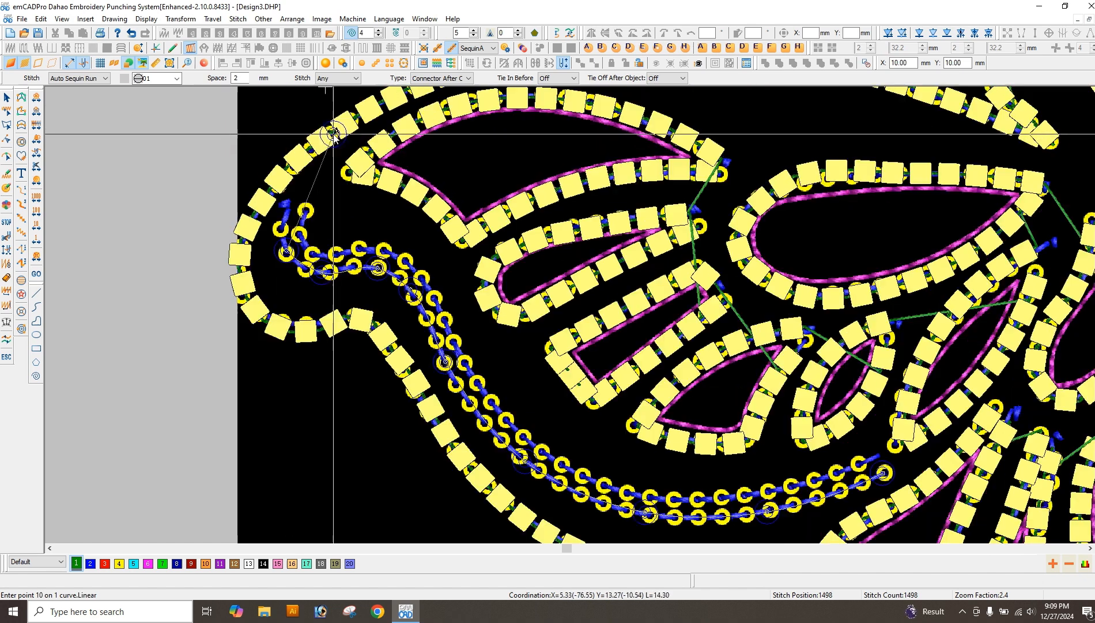
pyautogui.scroll(2, 286, 133)
pyautogui.click(285, 204)
pyautogui.click(287, 205)
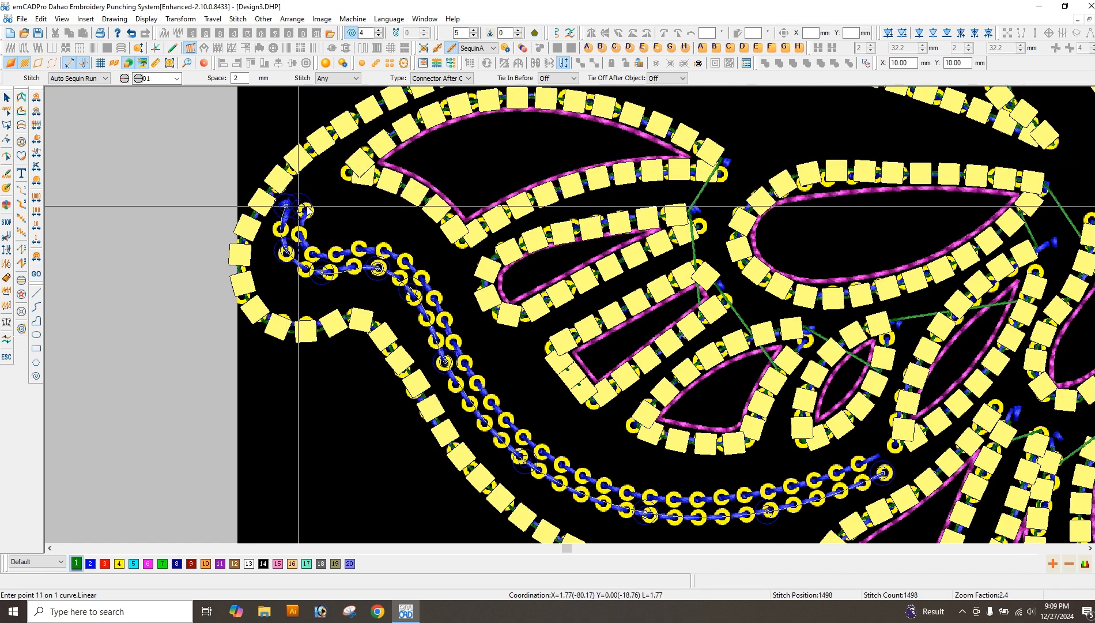
# Plot the upper edge of the left wing's long curved double-line band with the sequin run, from the wing tip back to its inner end.
pyautogui.click(309, 207)
pyautogui.click(306, 240)
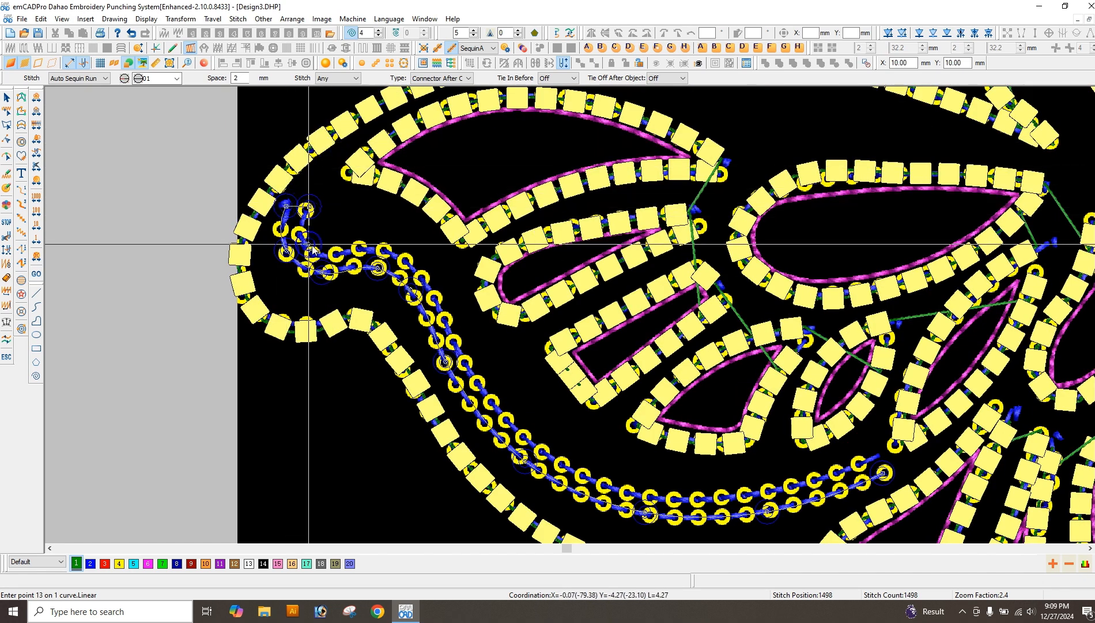
pyautogui.click(357, 251)
pyautogui.click(392, 249)
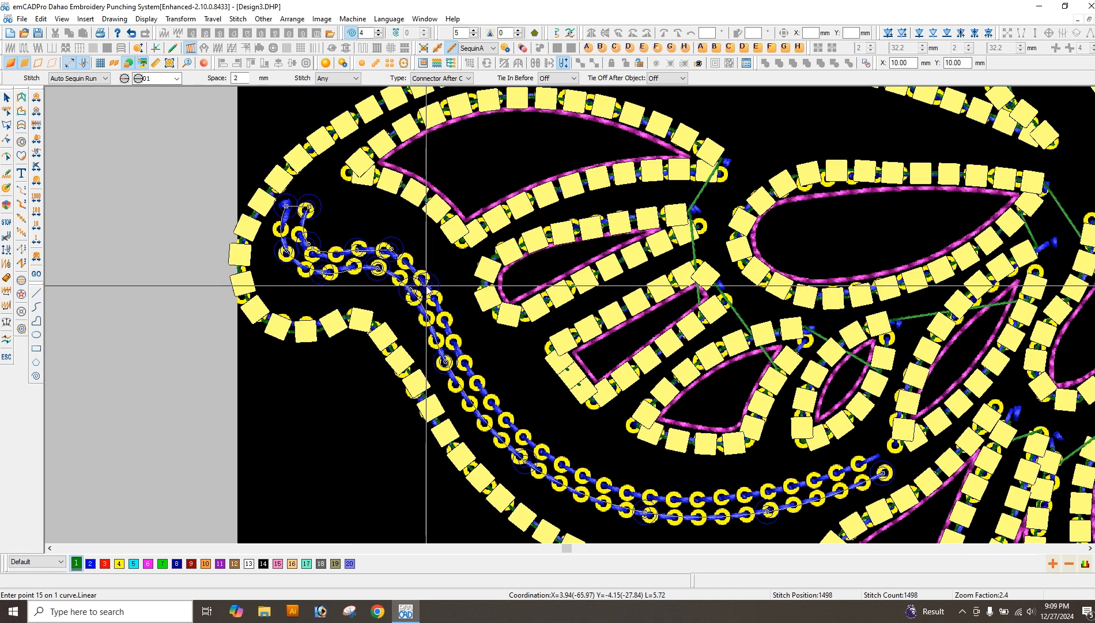
pyautogui.click(429, 286)
pyautogui.click(465, 361)
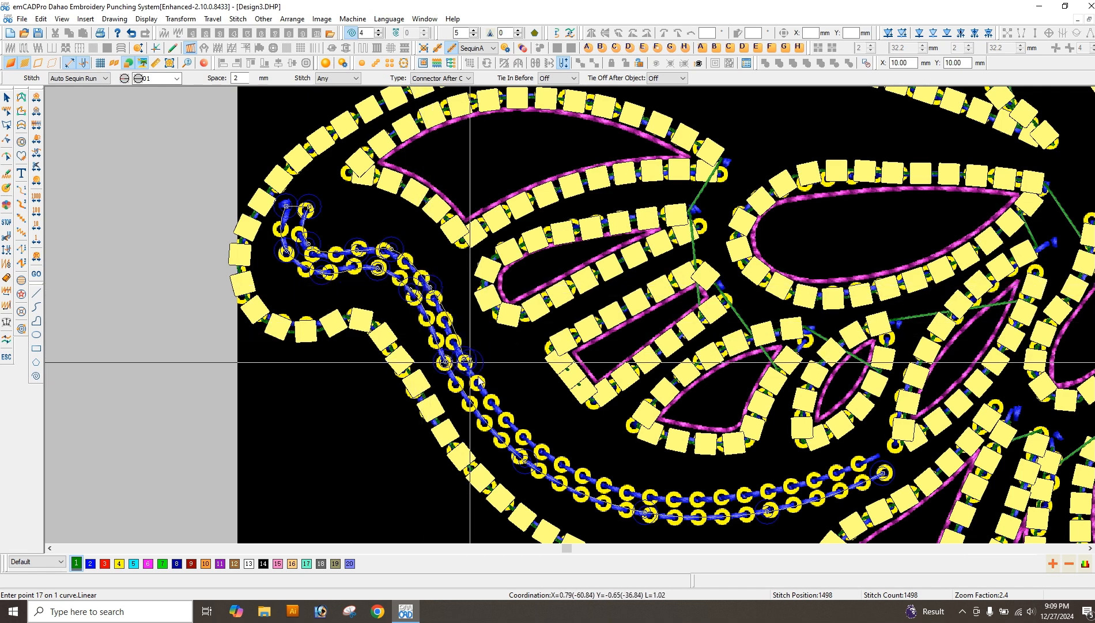
pyautogui.click(510, 426)
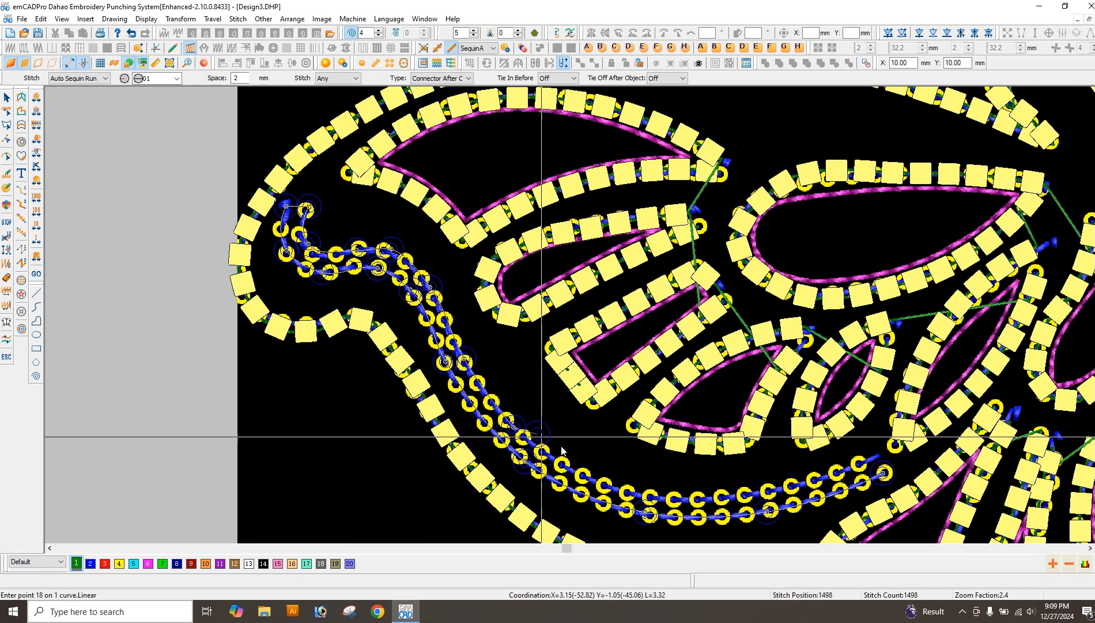
pyautogui.click(617, 488)
pyautogui.click(715, 496)
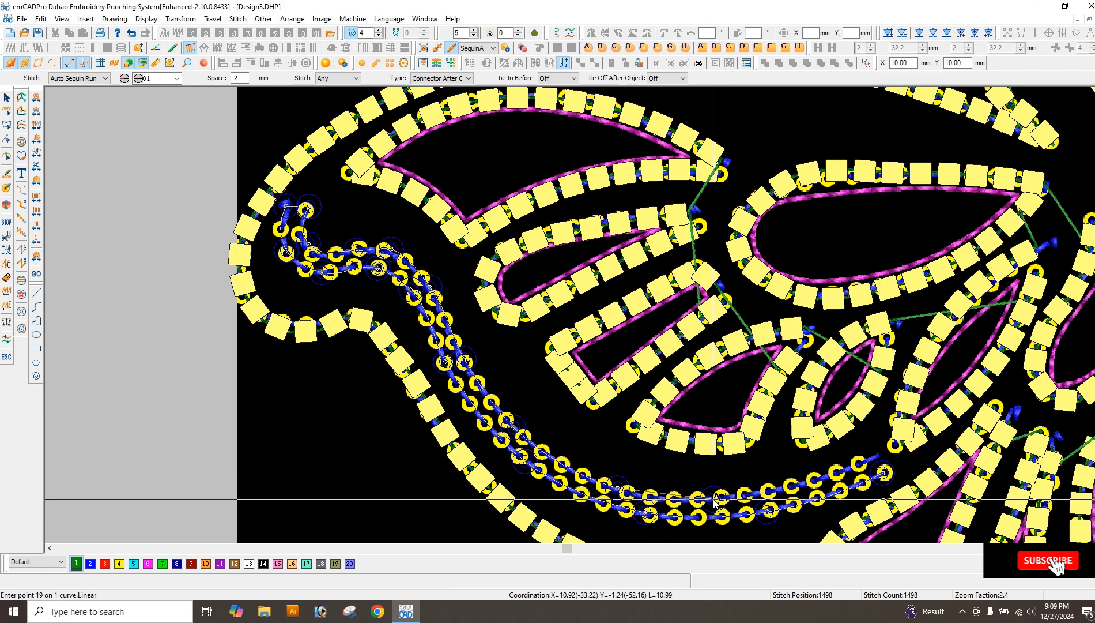
pyautogui.click(802, 481)
pyautogui.click(870, 458)
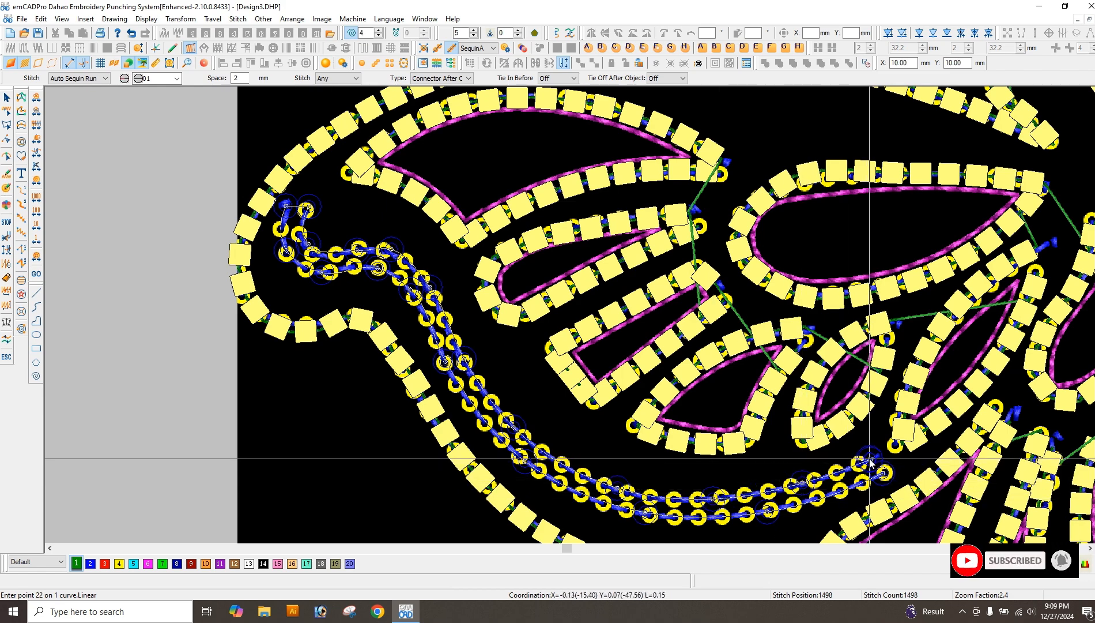
pyautogui.press('Return')
# Select all the bead and sequin motifs inside the left wing's outline and place a copy over the right wing.
pyautogui.scroll(-2, 598, 430)
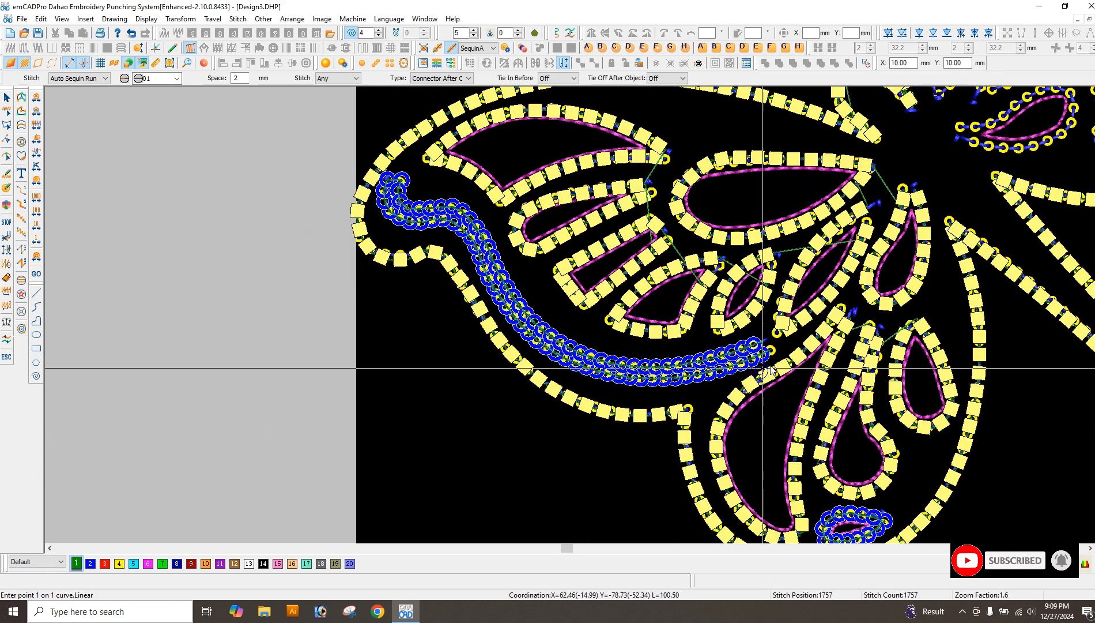
pyautogui.scroll(2, 739, 366)
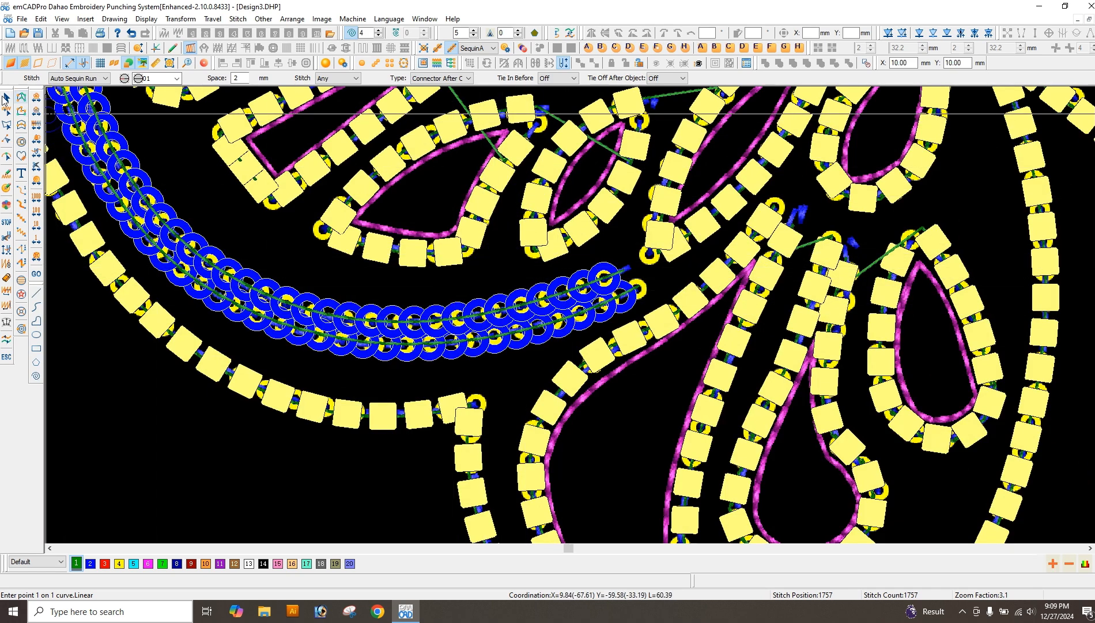
pyautogui.click(6, 99)
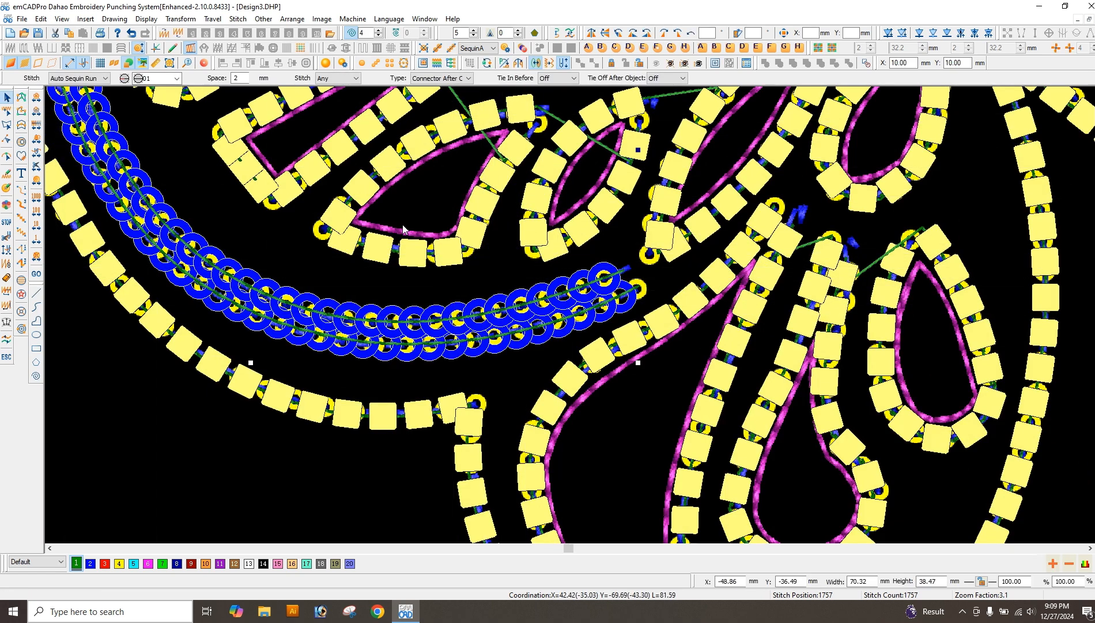
pyautogui.scroll(-1, 571, 320)
pyautogui.scroll(-1, 570, 320)
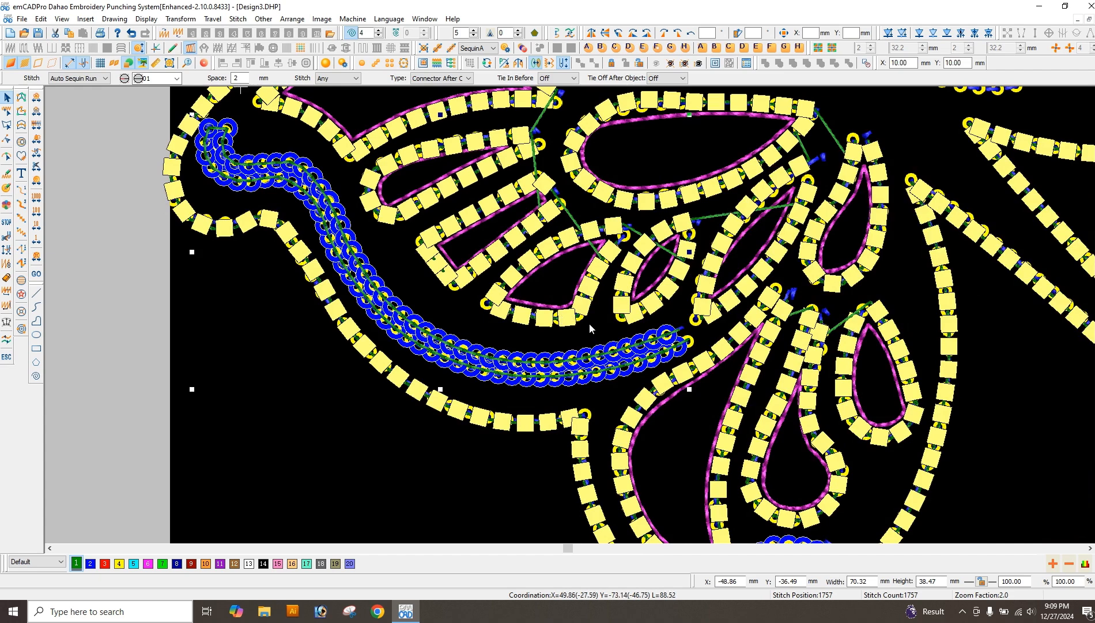
pyautogui.scroll(-3, 565, 318)
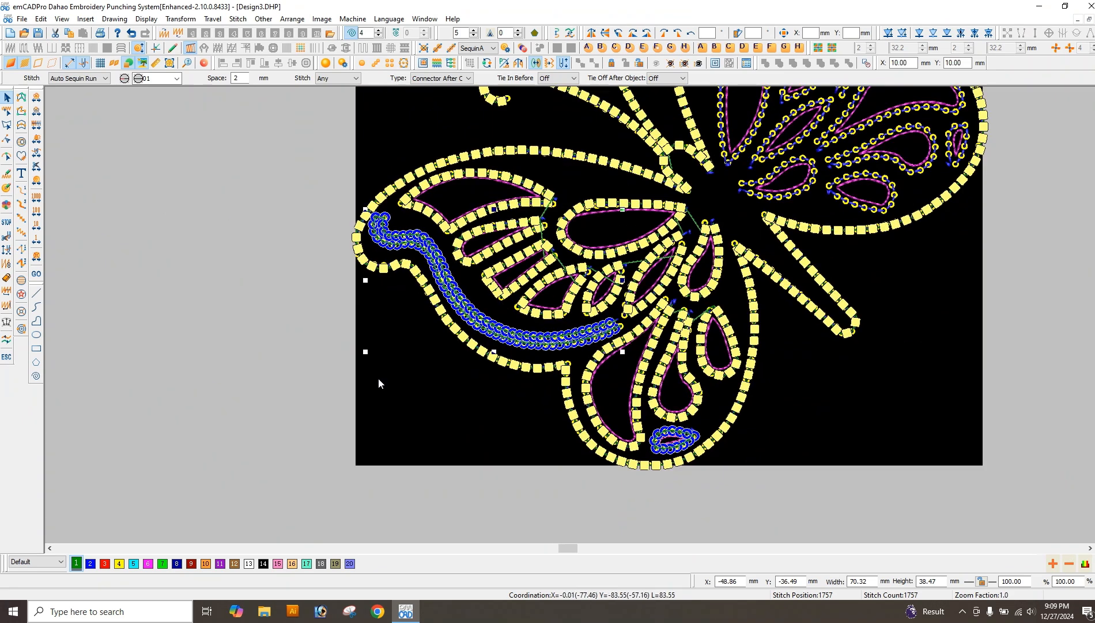
pyautogui.moveTo(314, 117); pyautogui.dragTo(785, 505)
pyautogui.scroll(-1, 571, 314)
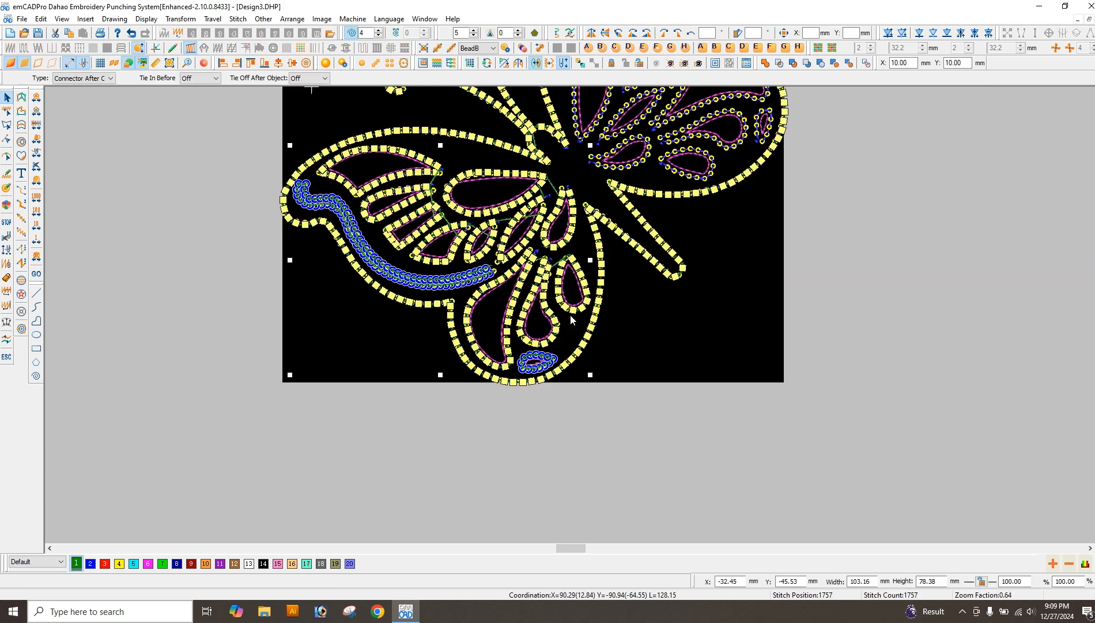
pyautogui.scroll(-1, 570, 315)
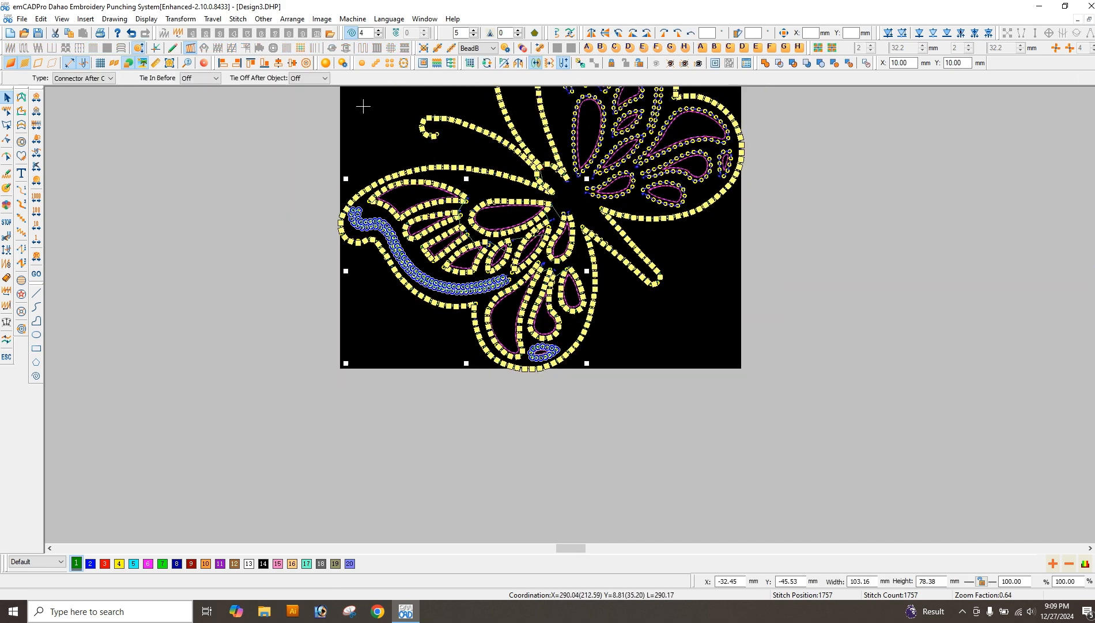
pyautogui.click(1088, 92)
pyautogui.click(1088, 93)
pyautogui.click(1088, 92)
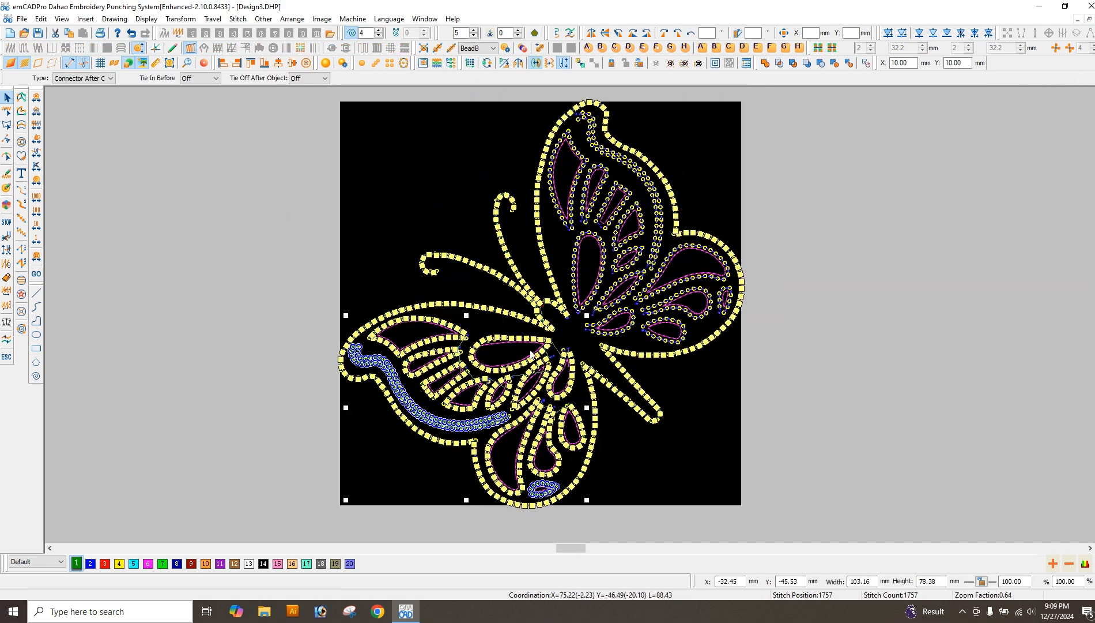
pyautogui.moveTo(520, 356); pyautogui.dragTo(773, 226)
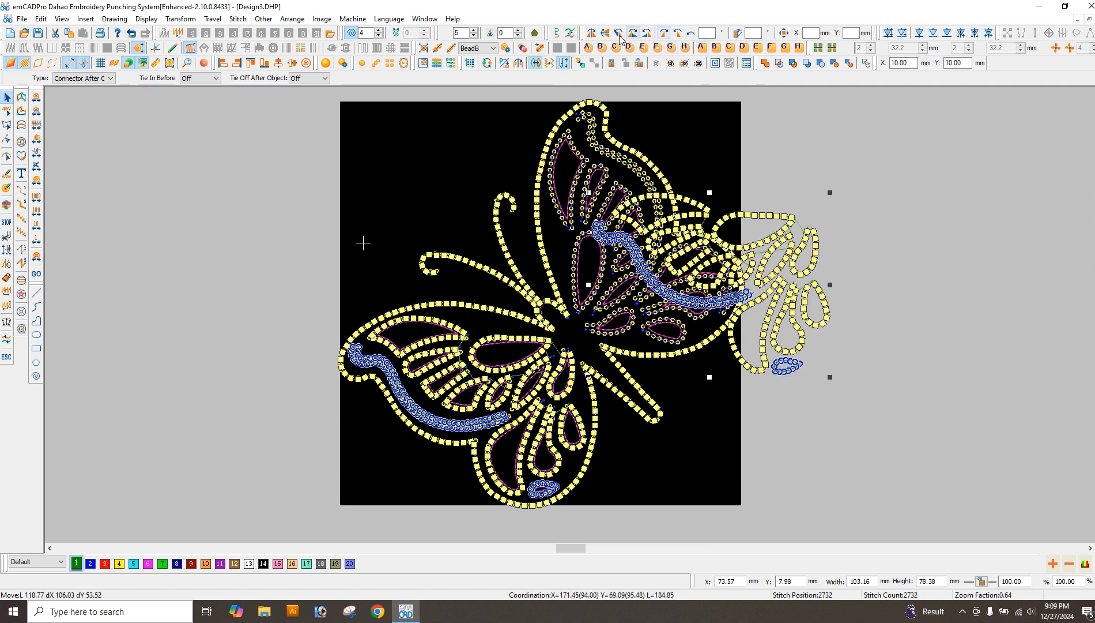
# Mirror the copied wing motifs horizontally and rotate them 90 degrees counter-clockwise to match the right wing's direction.
pyautogui.click(593, 34)
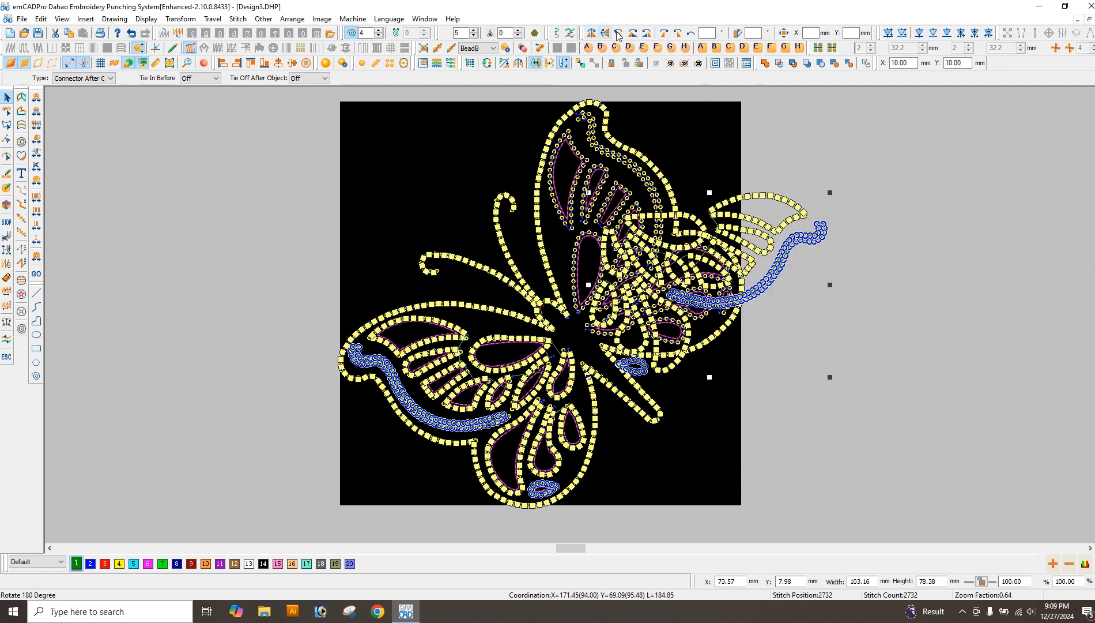
pyautogui.click(619, 34)
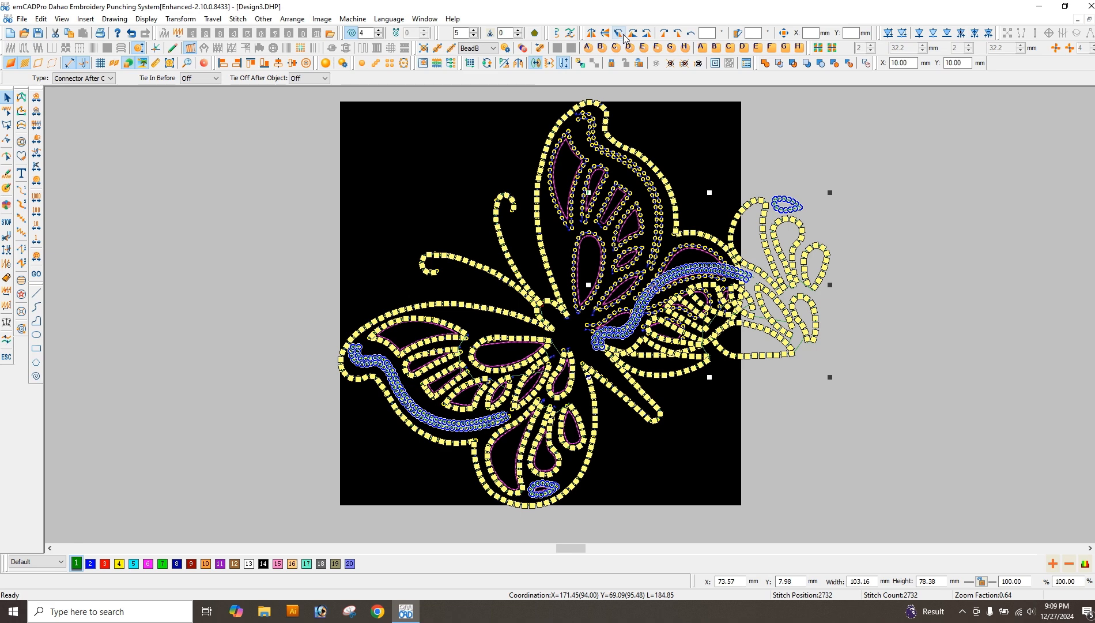
pyautogui.hotkey('ctrl', 'z')
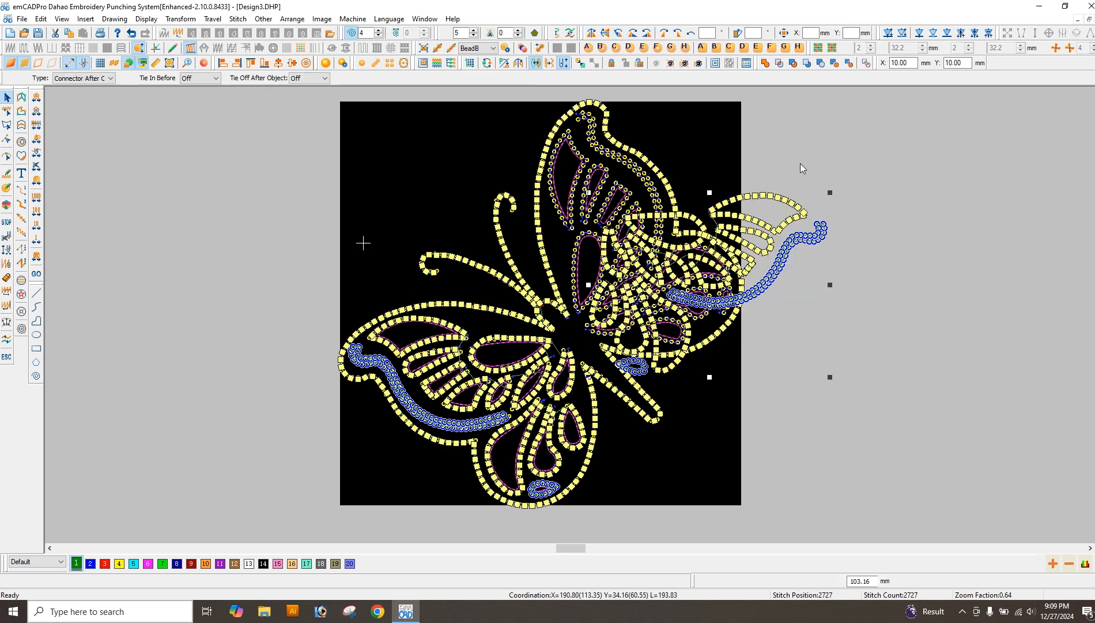
pyautogui.click(649, 34)
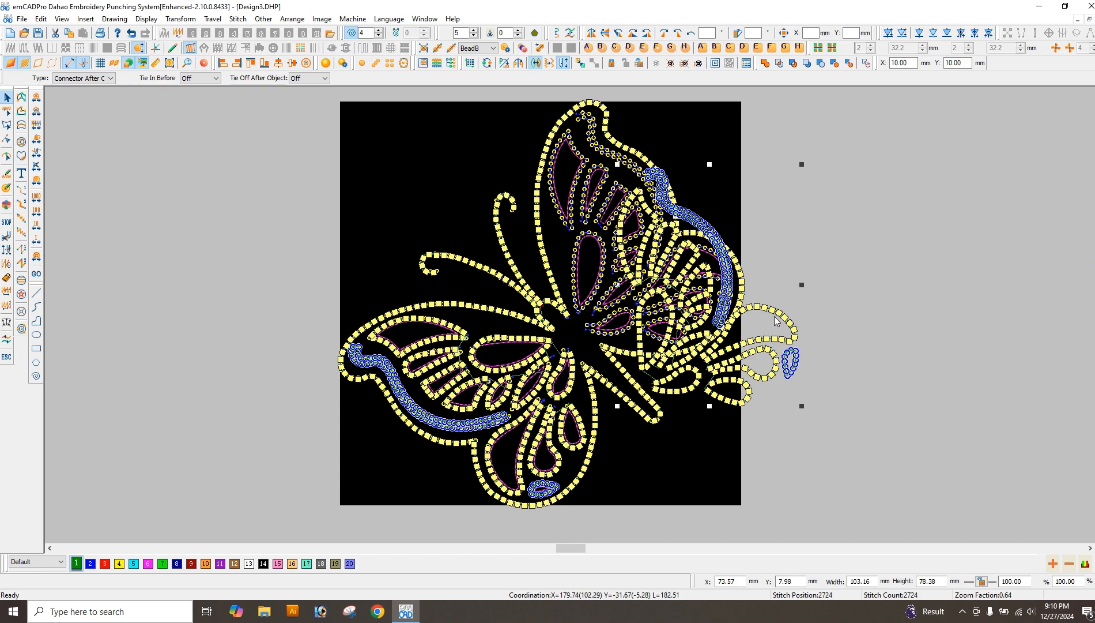
# Move the mirrored motifs onto the right wing's cells and nudge them slightly left and down into alignment.
pyautogui.moveTo(769, 324); pyautogui.dragTo(702, 268)
pyautogui.scroll(1, 702, 267)
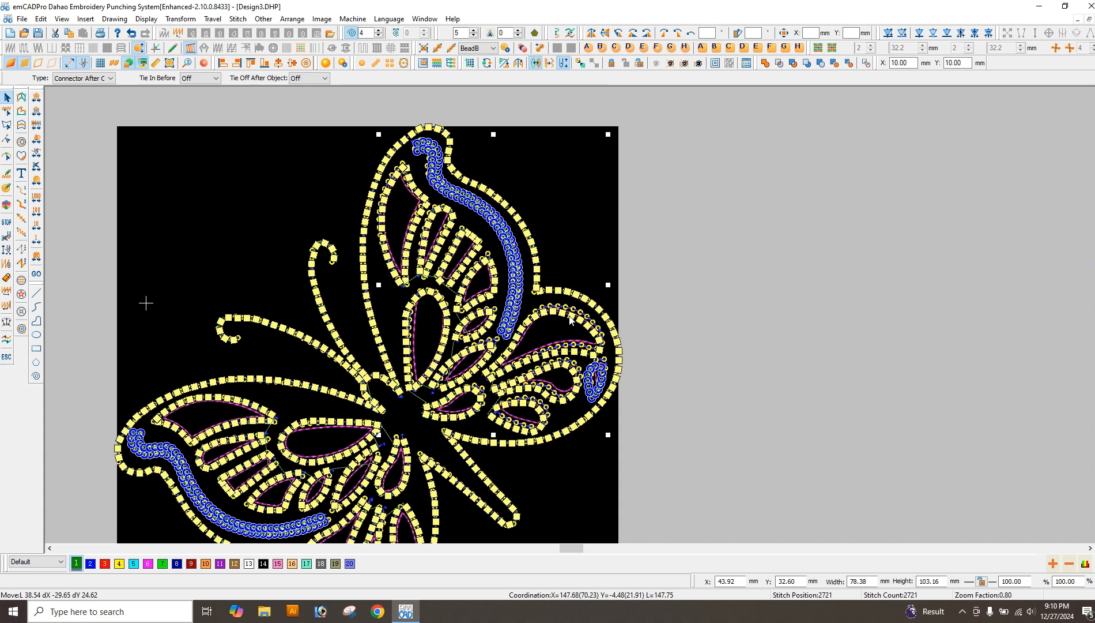
pyautogui.press('Left')
pyautogui.press('Down')
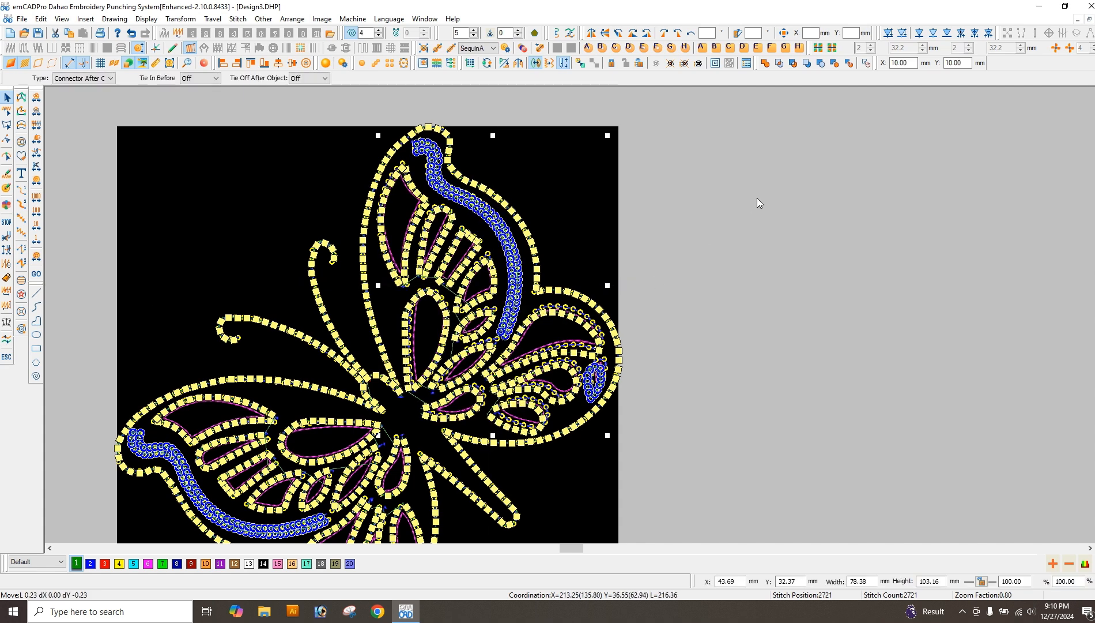
# Delete the black butterfly reference image behind the stitches.
pyautogui.click(647, 93)
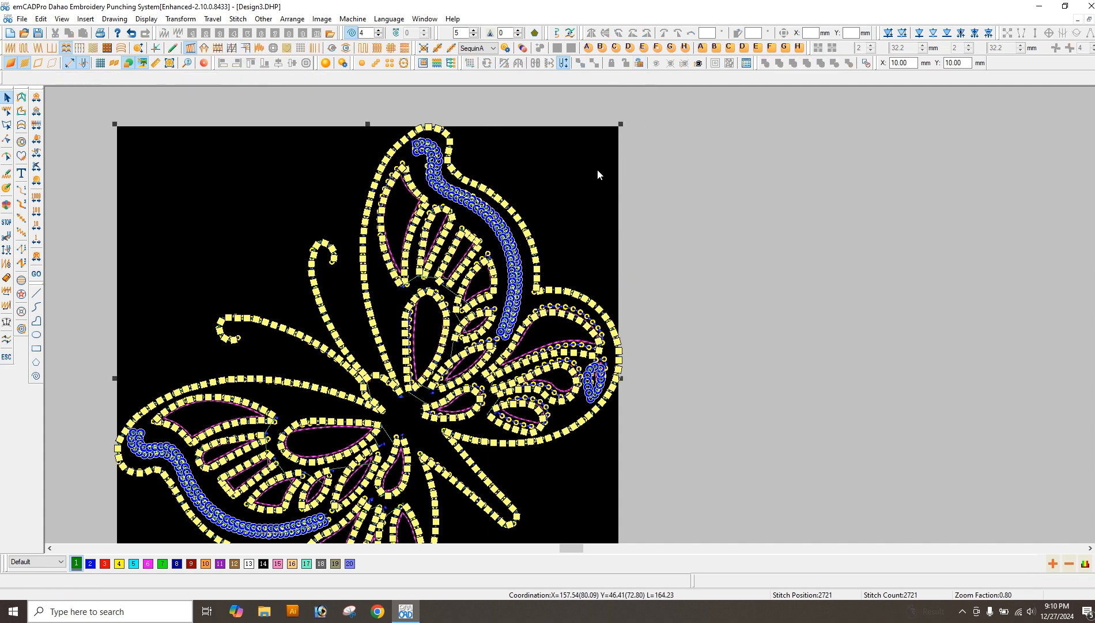
pyautogui.scroll(-1, 565, 330)
pyautogui.scroll(-2, 497, 432)
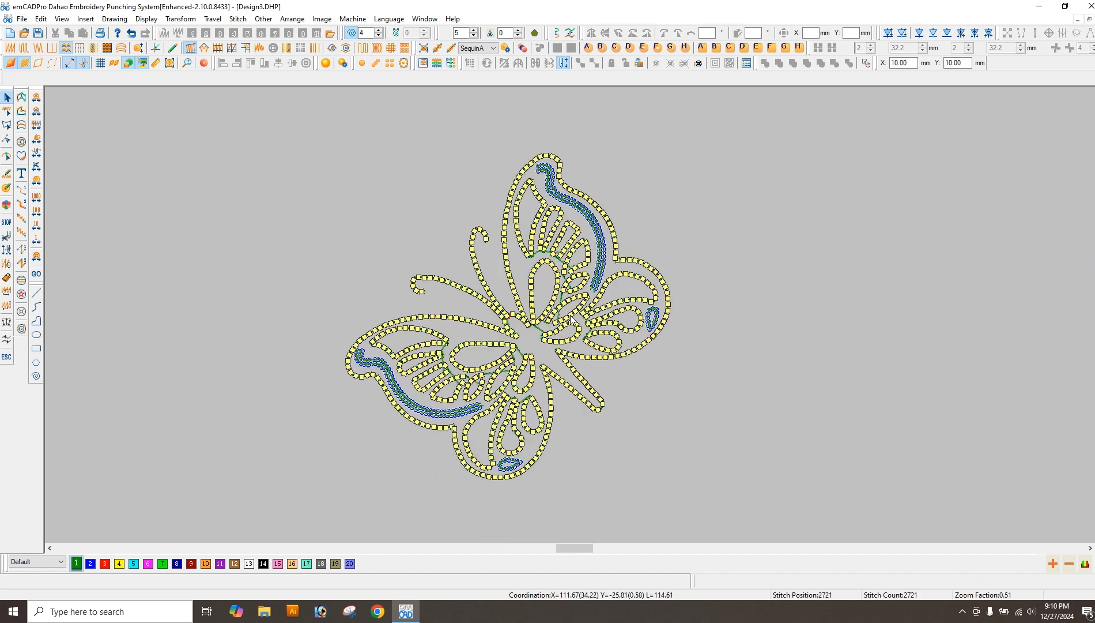
pyautogui.scroll(2, 564, 327)
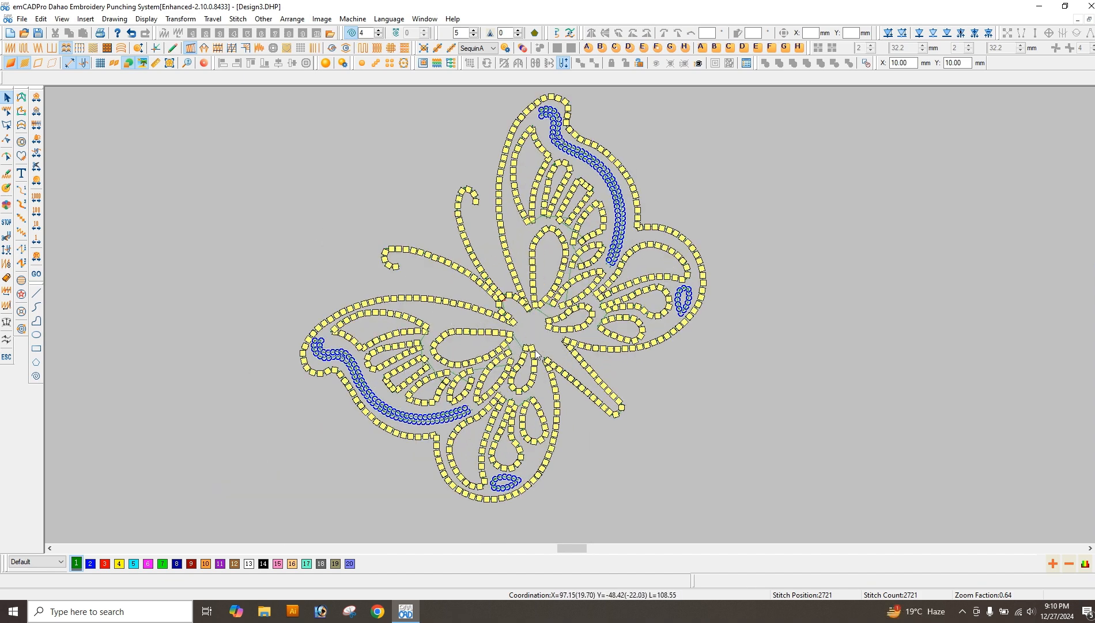
# Trace the butterfly's long narrow body with a SequinA auto sequin run, from the tail tip up around the head and back.
pyautogui.click(452, 47)
pyautogui.scroll(2, 567, 361)
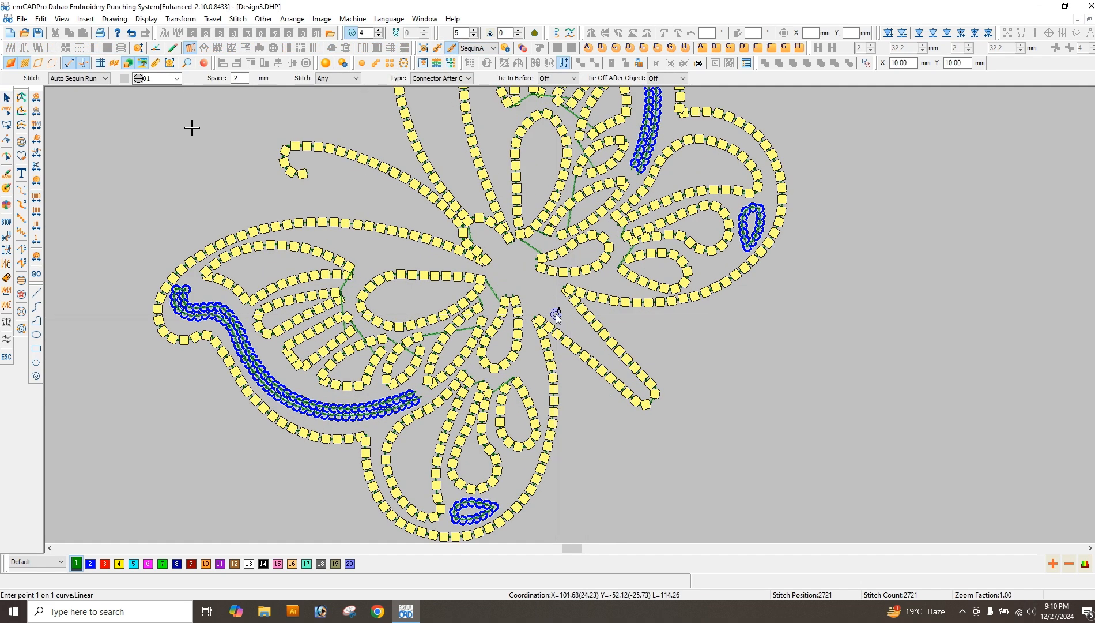
pyautogui.click(648, 392)
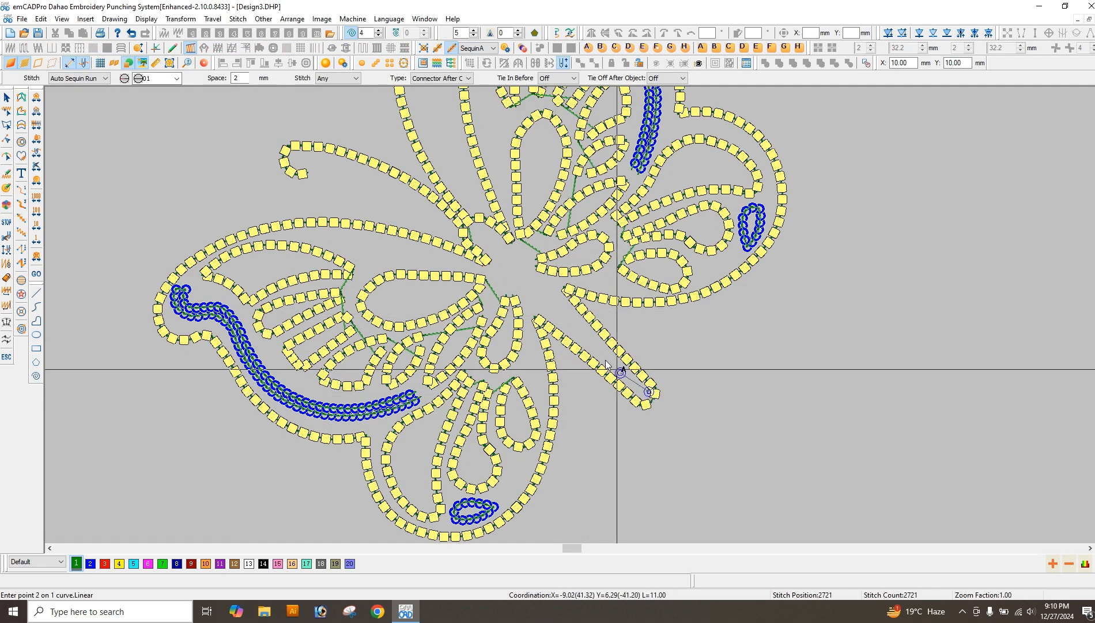
pyautogui.click(586, 328)
pyautogui.click(551, 282)
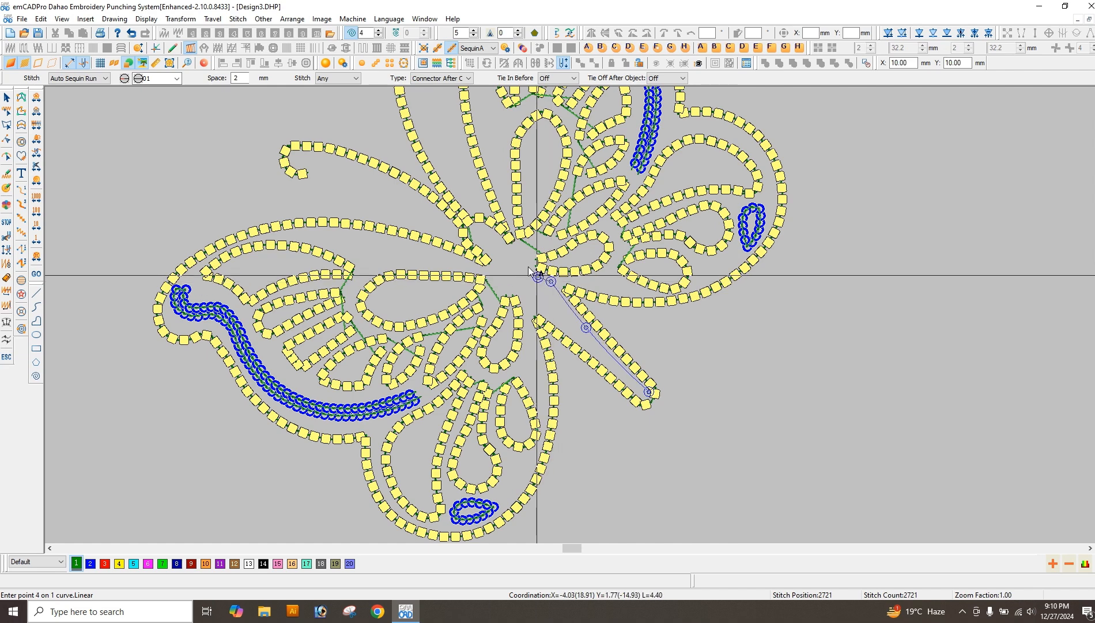
pyautogui.click(504, 237)
pyautogui.click(482, 224)
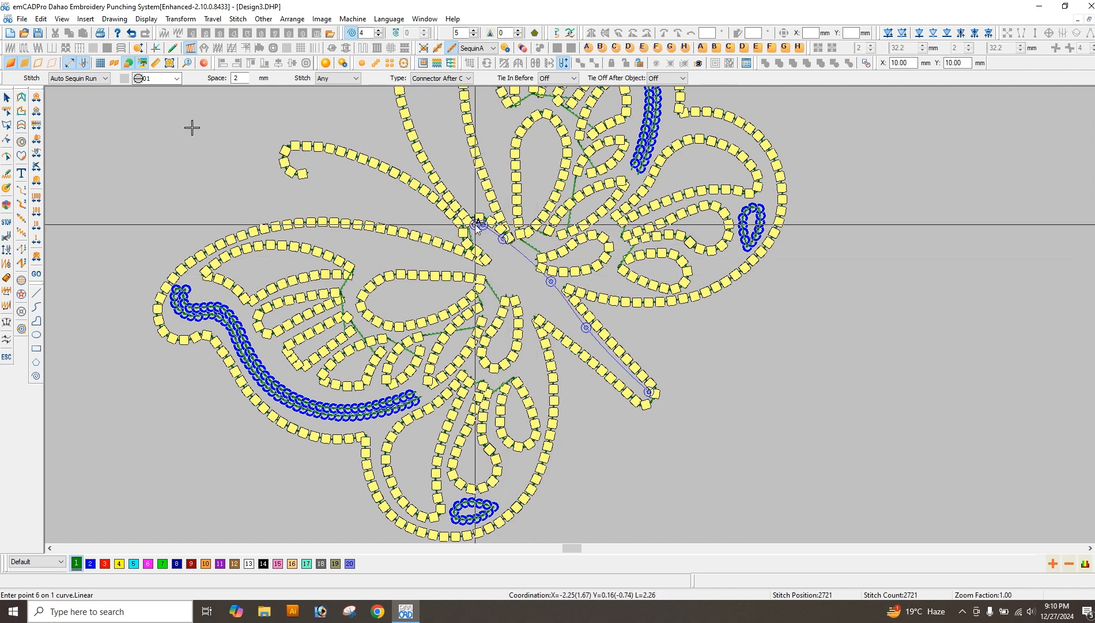
pyautogui.click(472, 233)
pyautogui.click(475, 241)
pyautogui.click(491, 264)
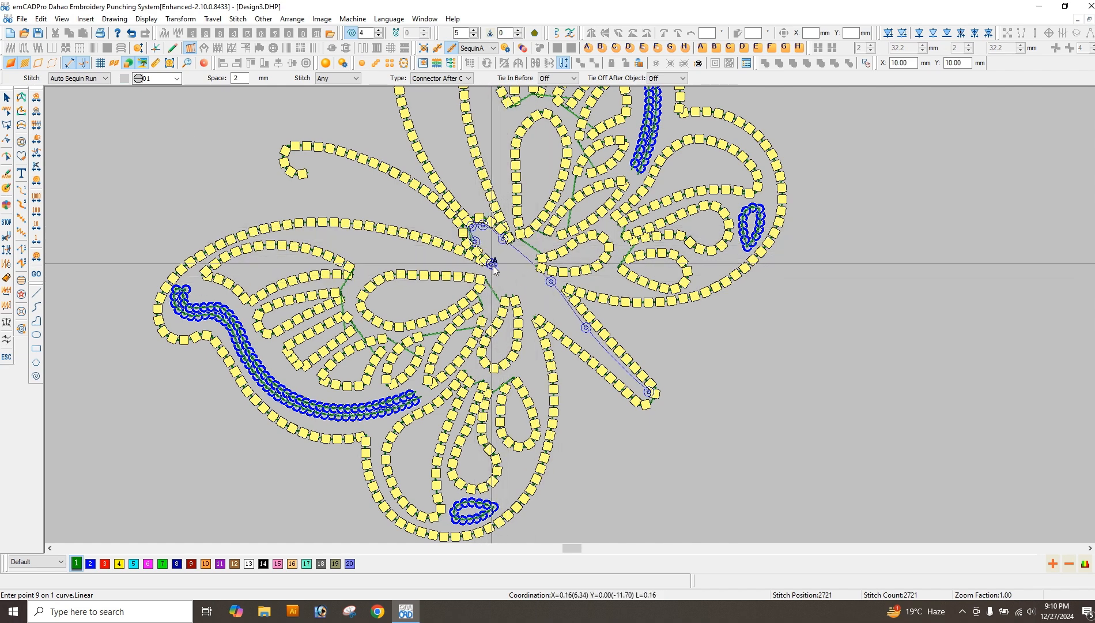
pyautogui.click(540, 312)
pyautogui.click(607, 366)
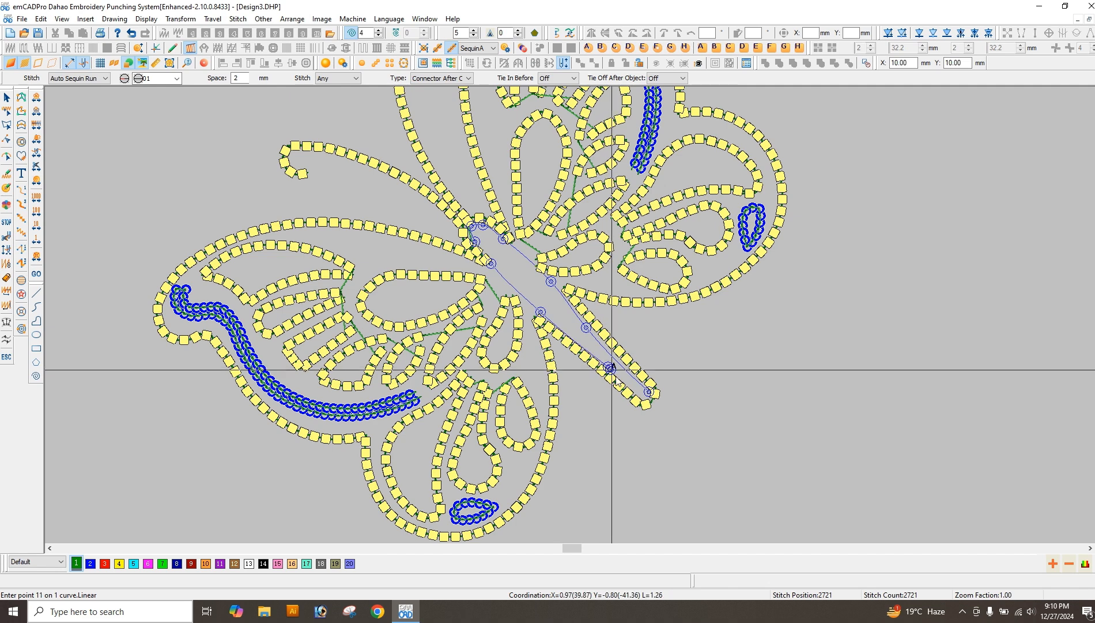
pyautogui.click(643, 399)
pyautogui.press('Return')
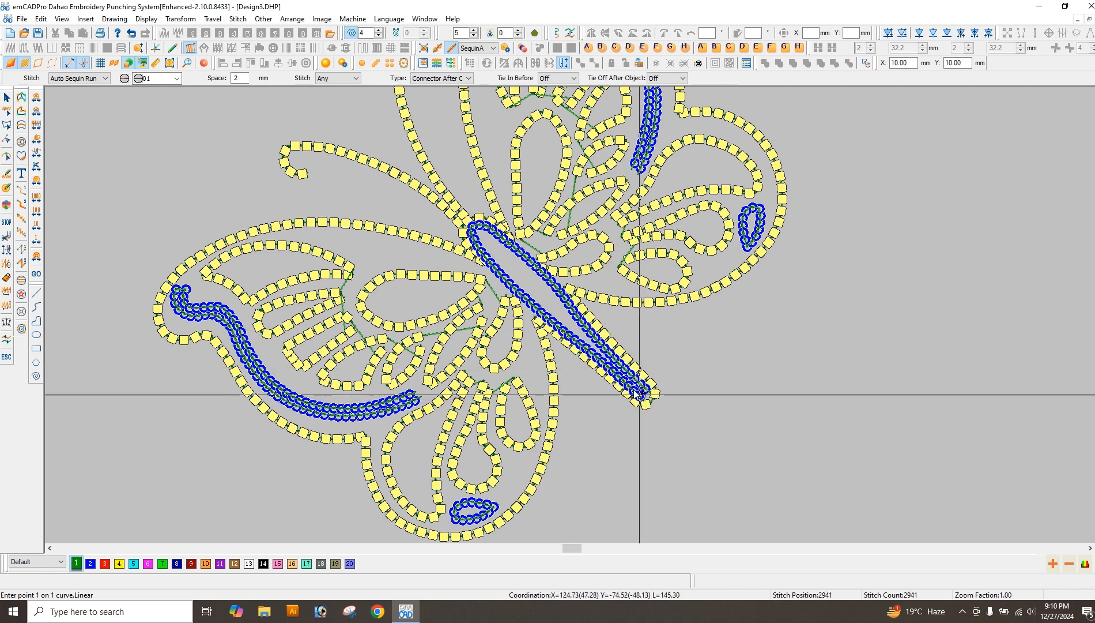
pyautogui.scroll(2, 568, 325)
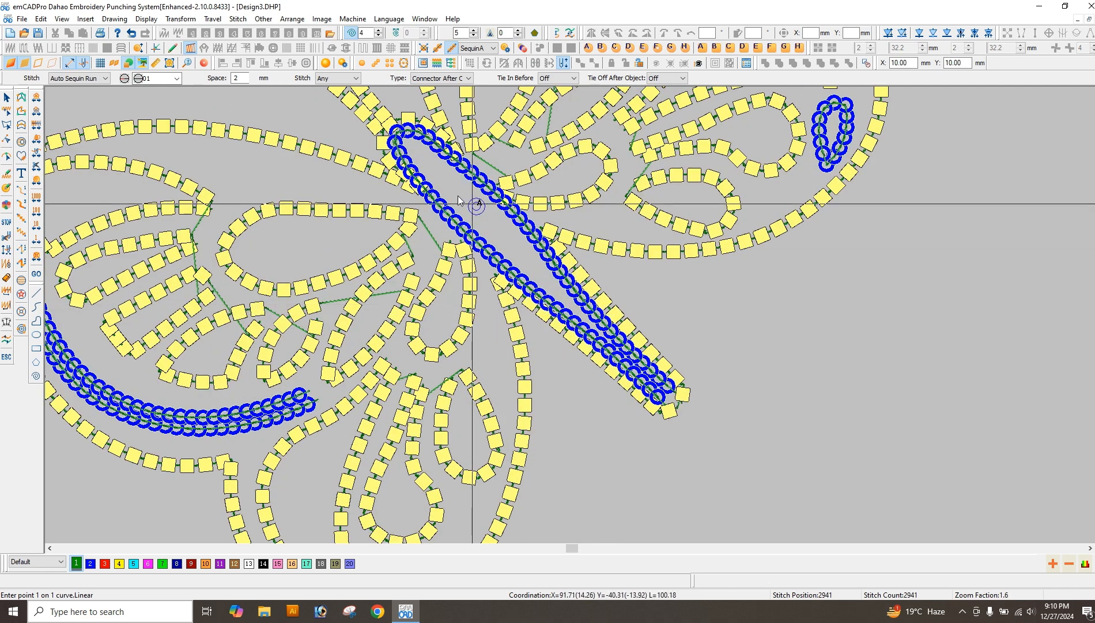
pyautogui.click(408, 145)
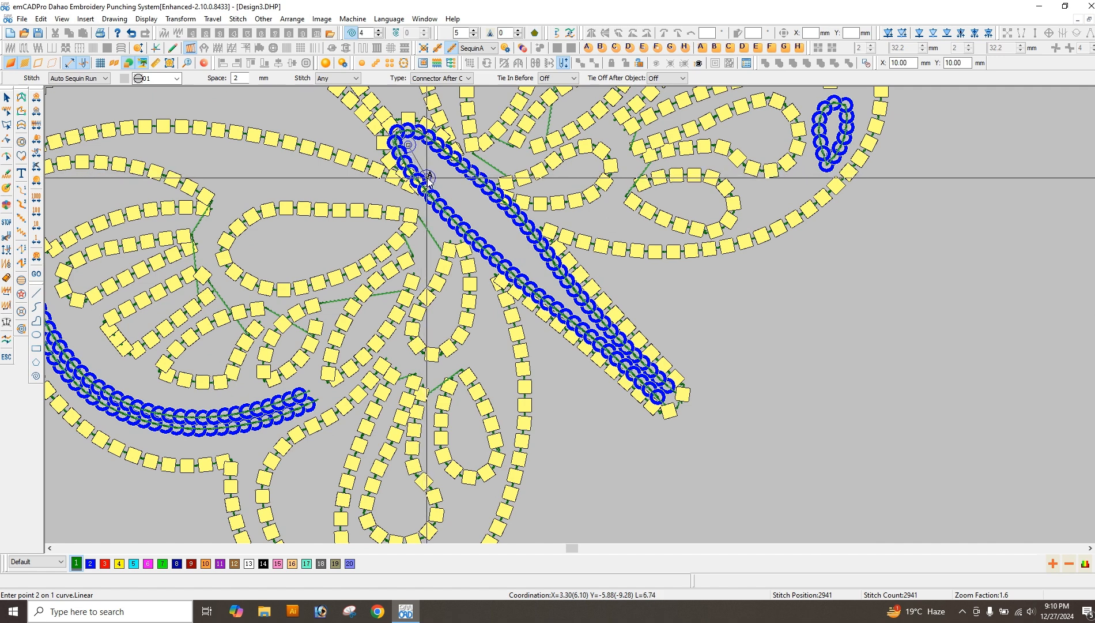
pyautogui.press('Escape')
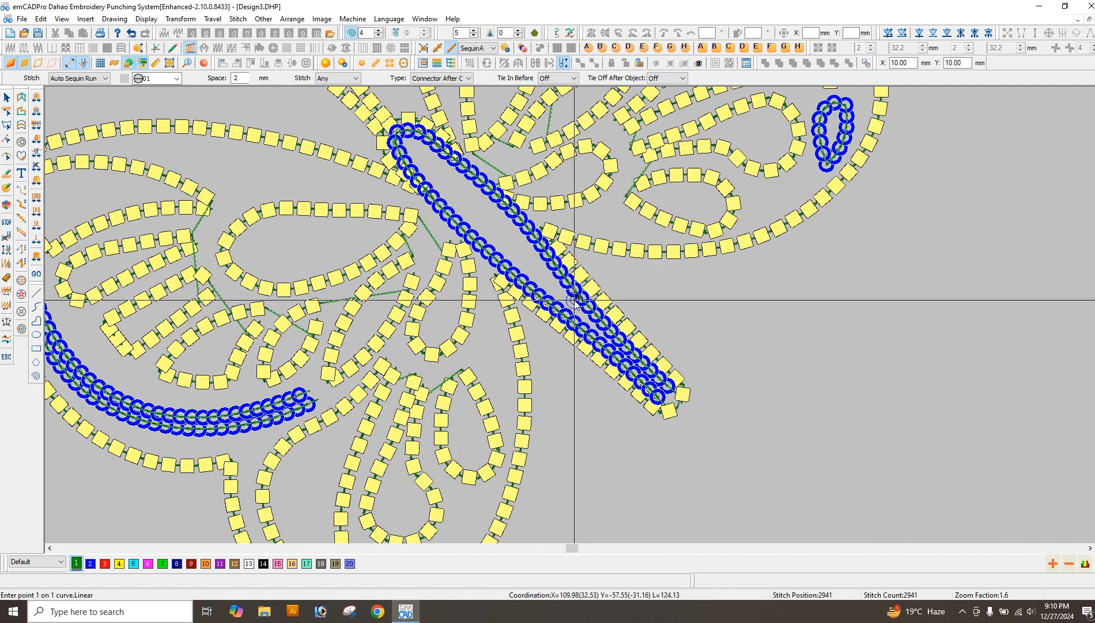
# Trace a second SequinA auto sequin run inside the body outline, from its lower part up around the head and back toward the tail.
pyautogui.click(572, 300)
pyautogui.click(512, 229)
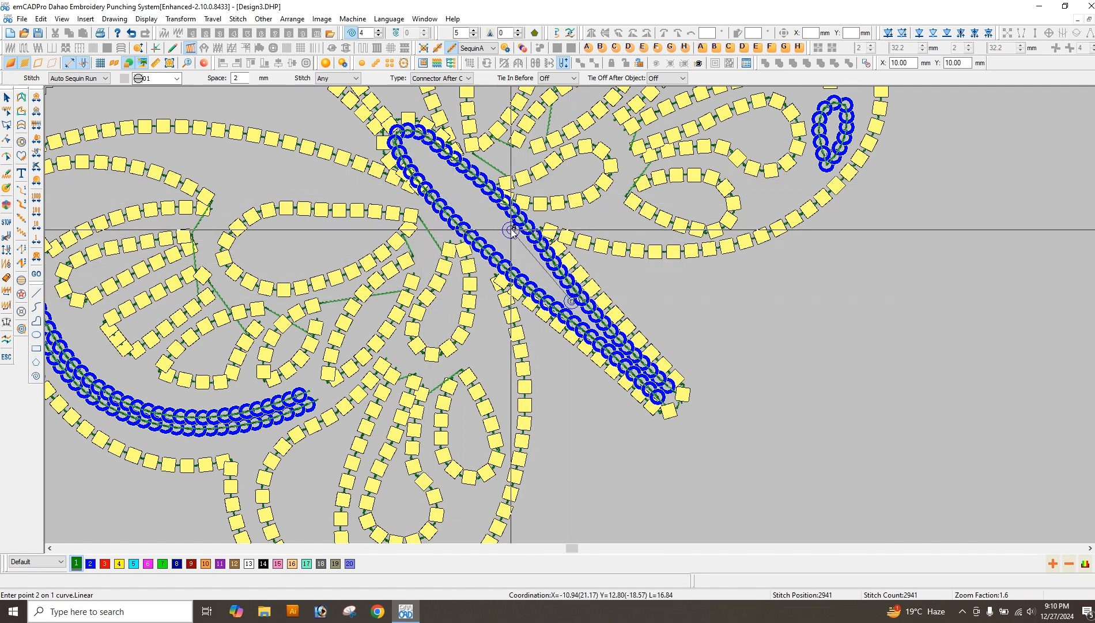
pyautogui.click(451, 173)
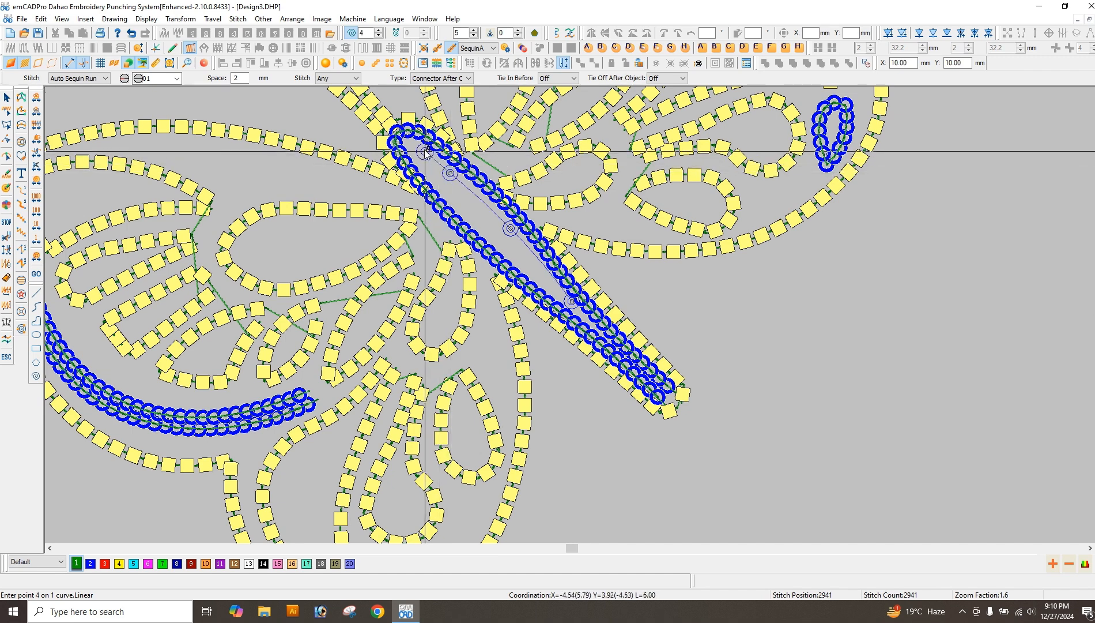
pyautogui.click(420, 143)
pyautogui.click(410, 139)
pyautogui.click(422, 166)
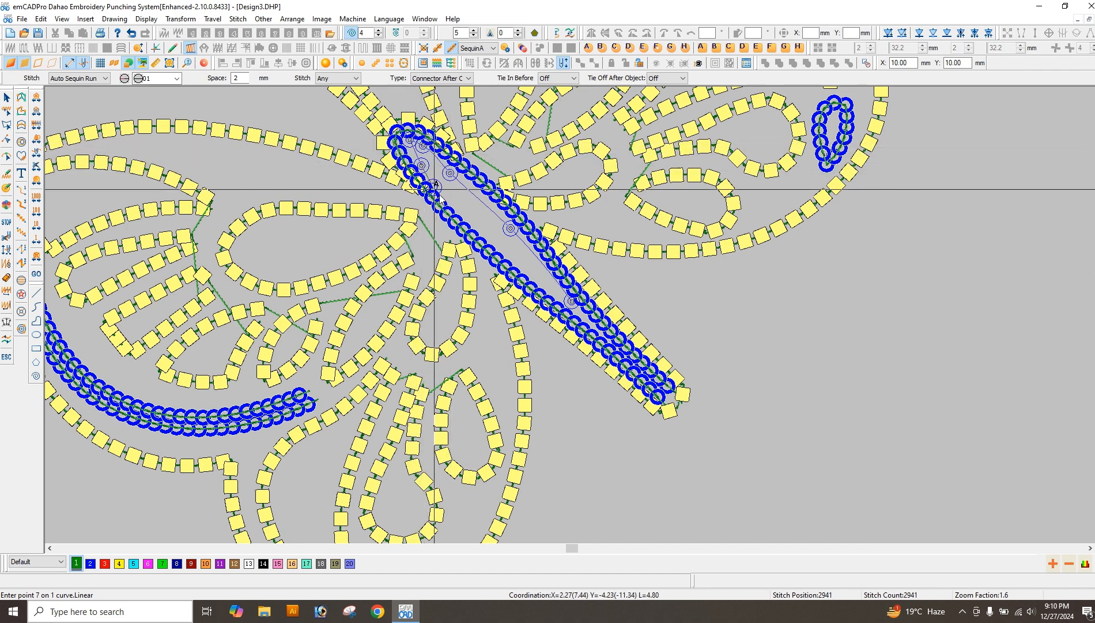
pyautogui.click(455, 203)
pyautogui.click(502, 248)
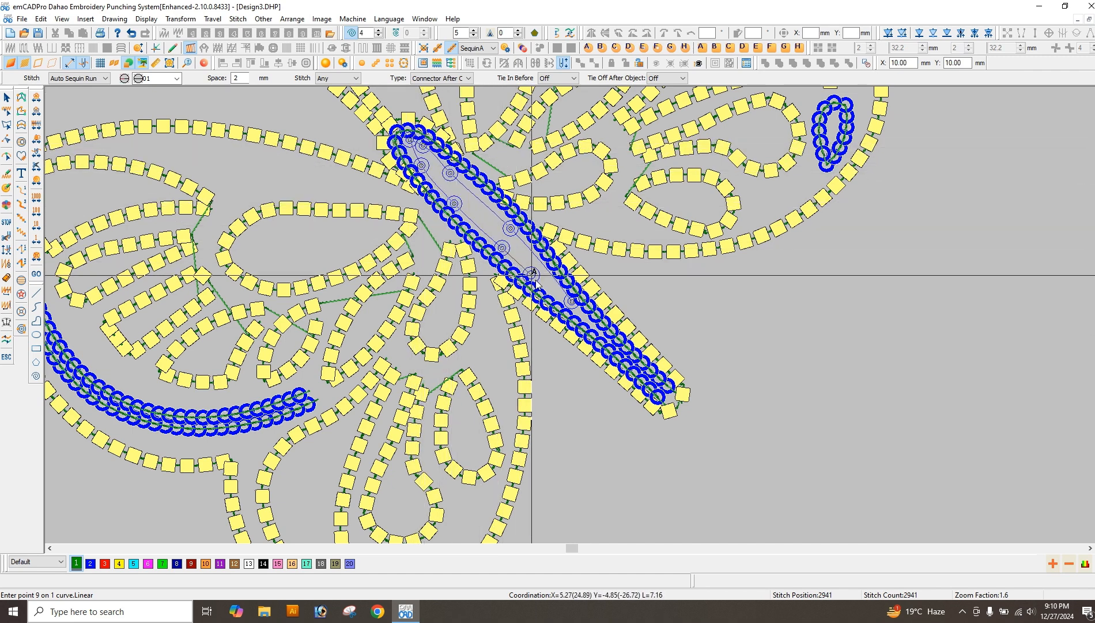
pyautogui.click(540, 283)
pyautogui.click(596, 329)
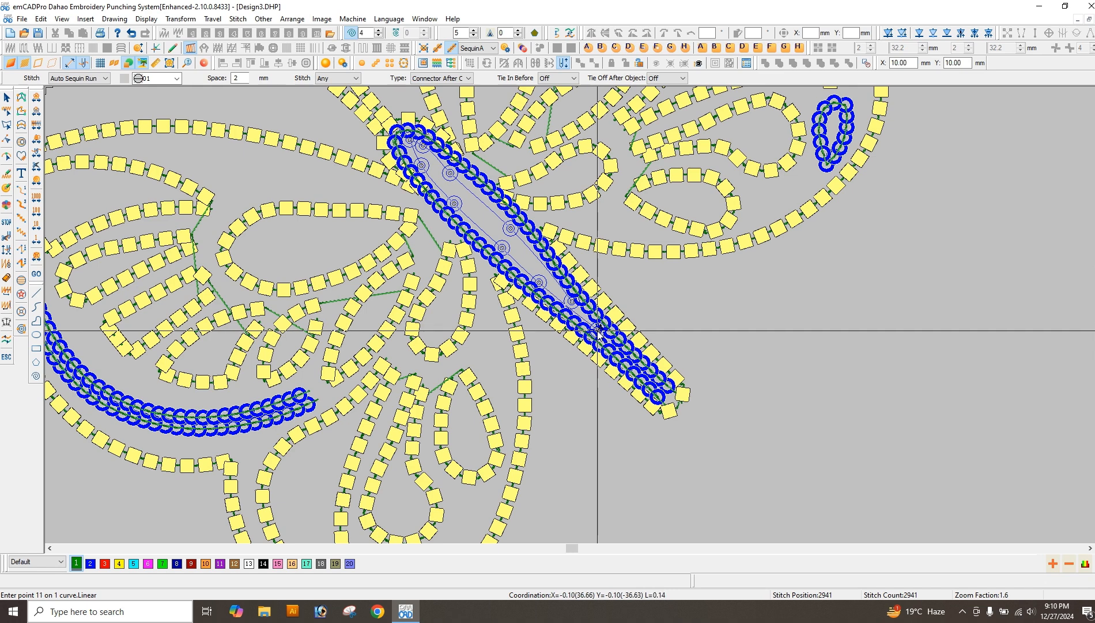
pyautogui.press('Return')
# Fill the remaining gap along the body's middle with a straight auto sequin run spanning about 20 by 20 mm.
pyautogui.click(422, 155)
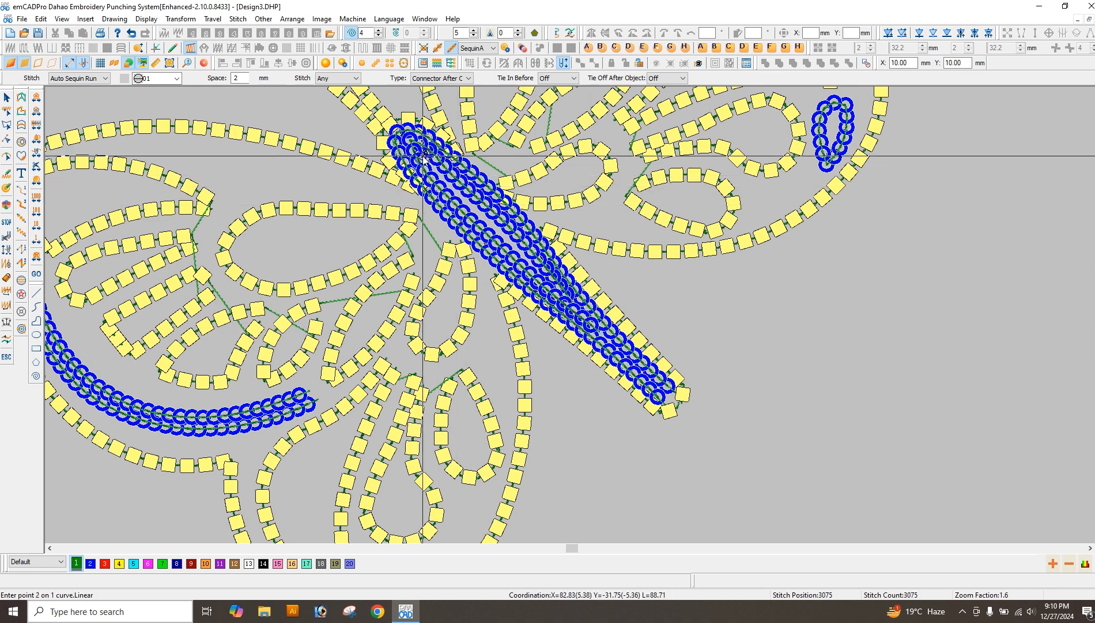
pyautogui.press('Return')
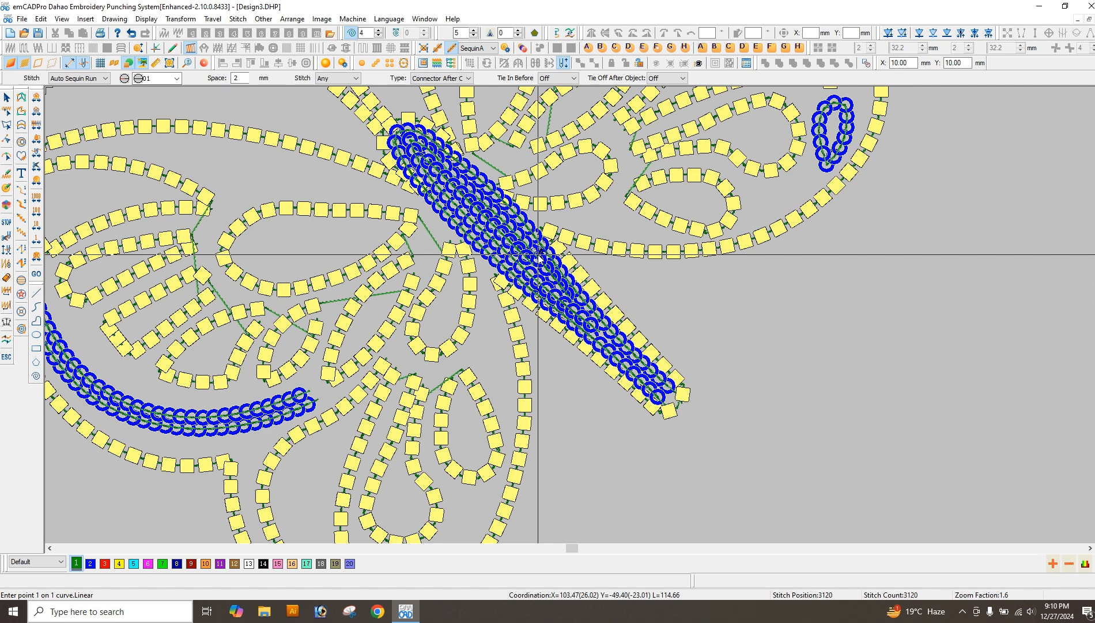
pyautogui.press('Escape')
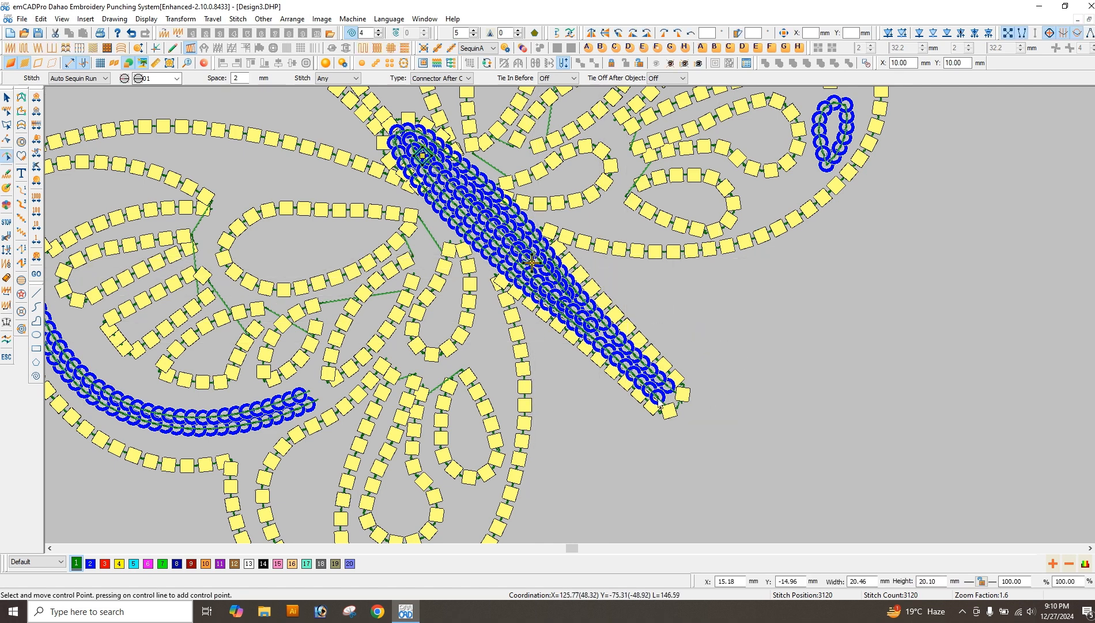
# Nudge the control point of the body's outer sequin run at the tail tip slightly inward.
pyautogui.scroll(1, 660, 404)
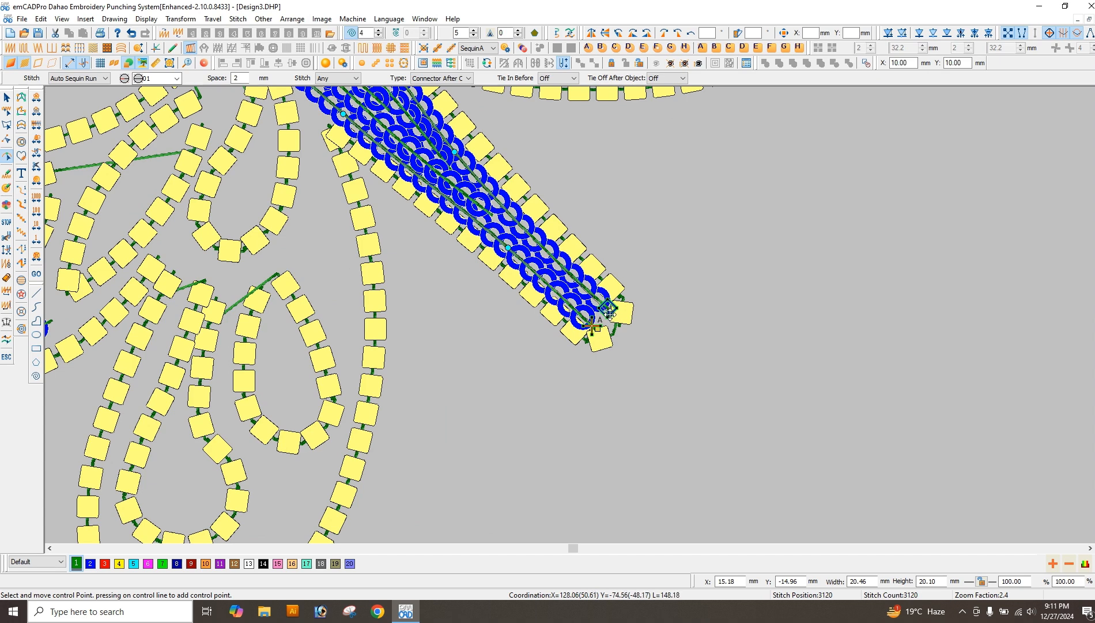
pyautogui.moveTo(610, 317); pyautogui.dragTo(607, 318)
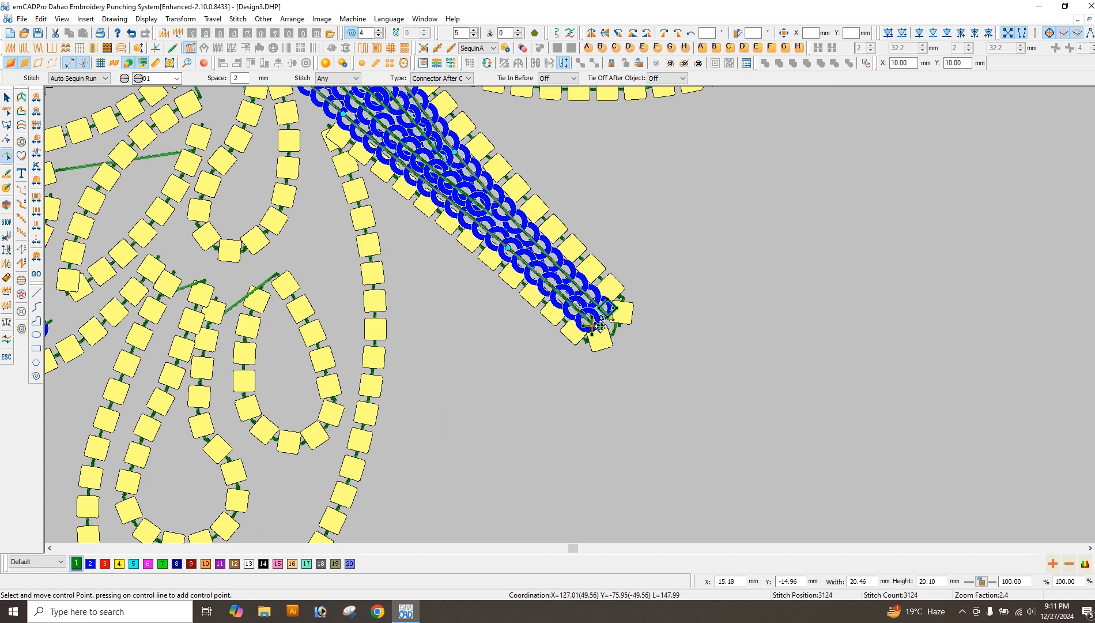
pyautogui.scroll(-2, 600, 326)
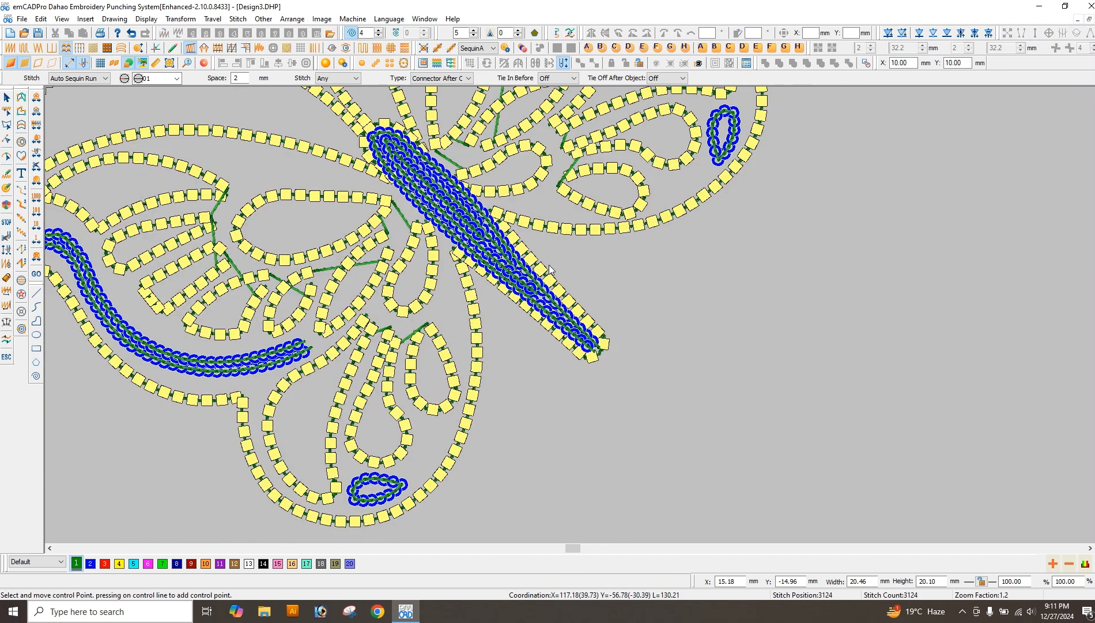
# Go to the first stitch and apply Auto Start and End with the same position, based on the centre of the design position.
pyautogui.scroll(-1, 570, 318)
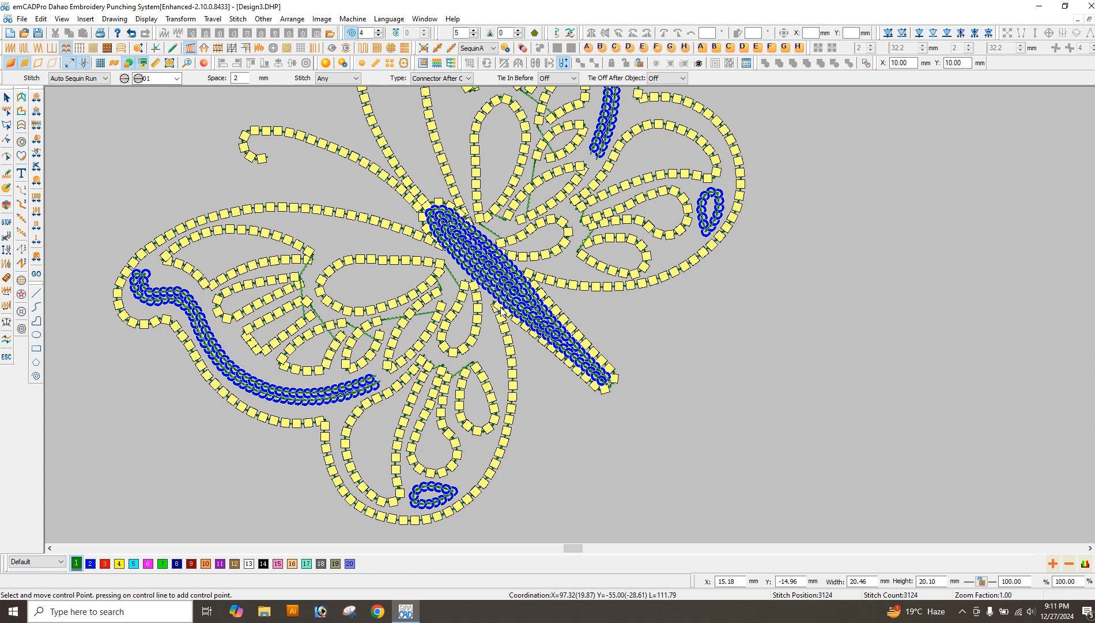
pyautogui.scroll(-1, 501, 310)
pyautogui.scroll(-1, 536, 298)
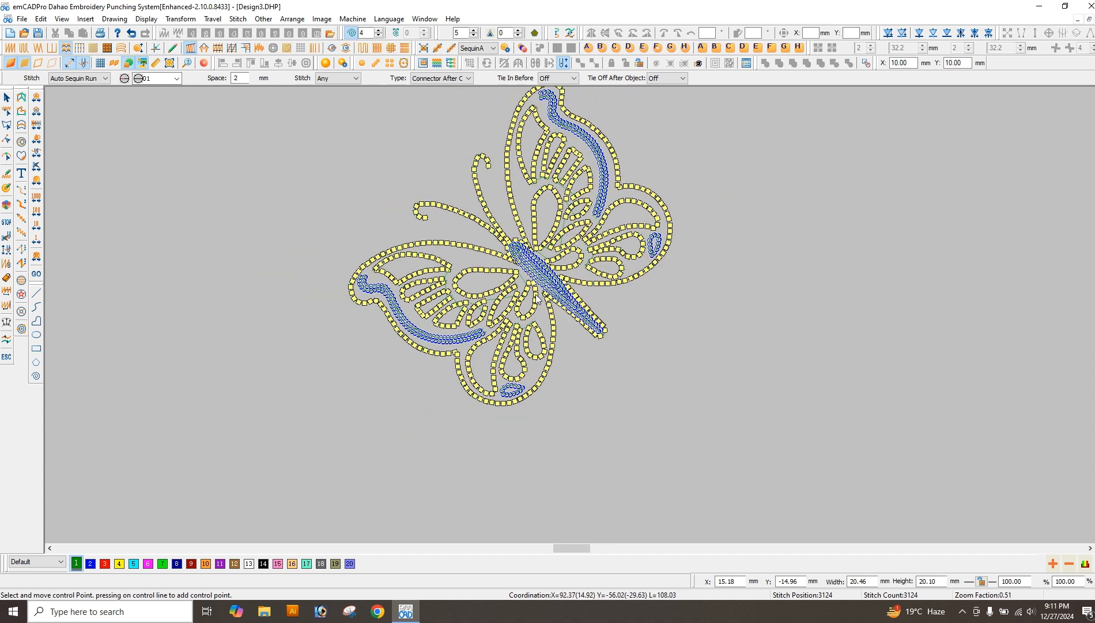
pyautogui.scroll(-1, 537, 300)
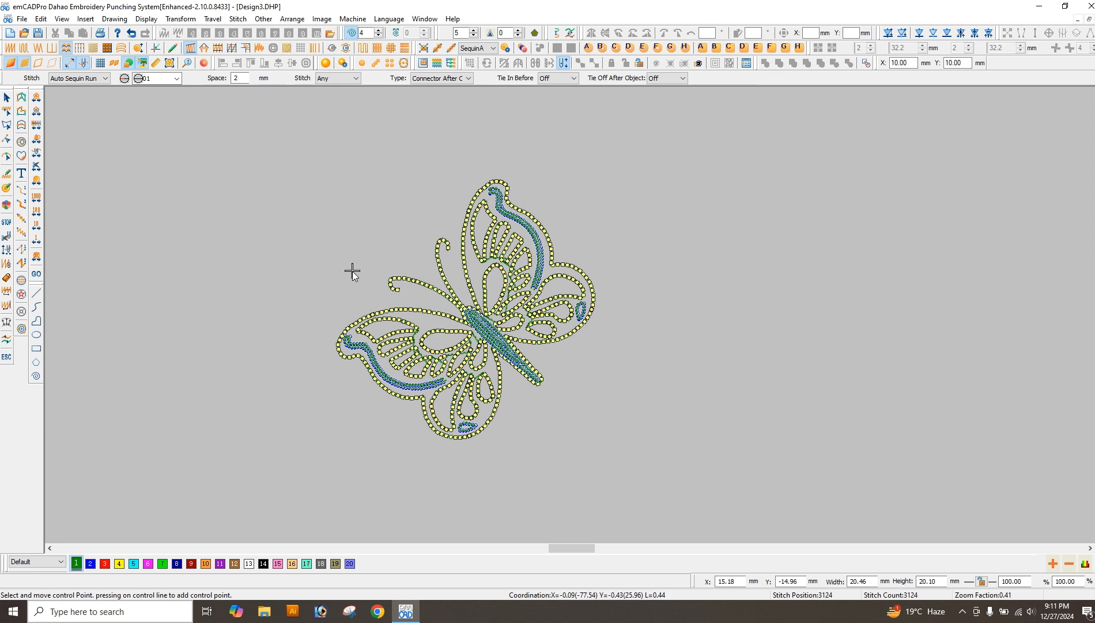
pyautogui.press('Home')
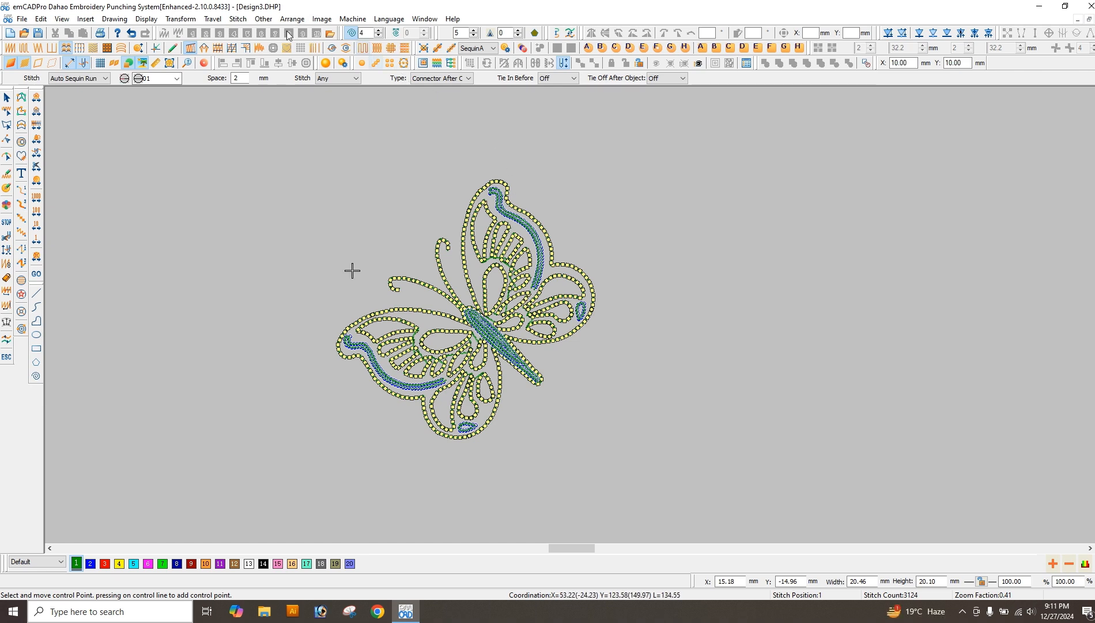
pyautogui.click(236, 19)
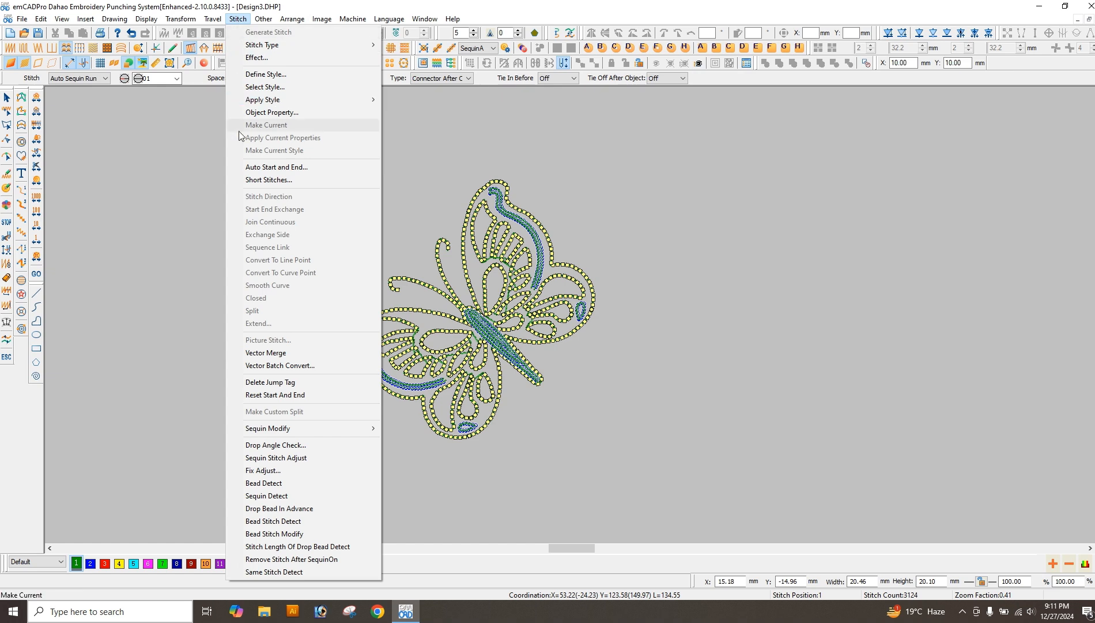
pyautogui.click(309, 167)
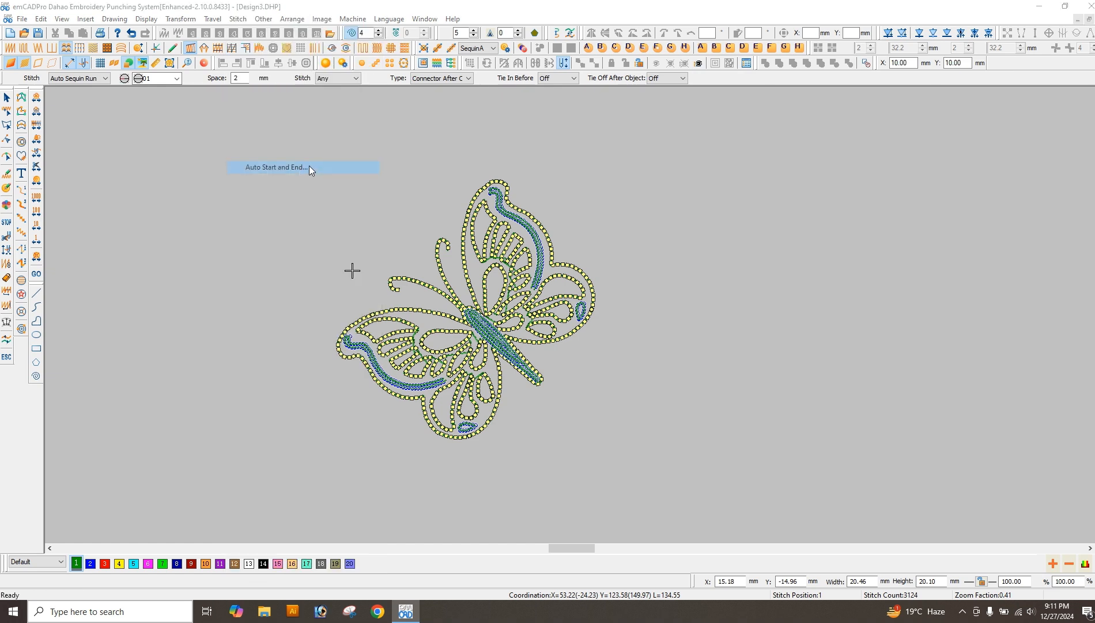
pyautogui.click(415, 213)
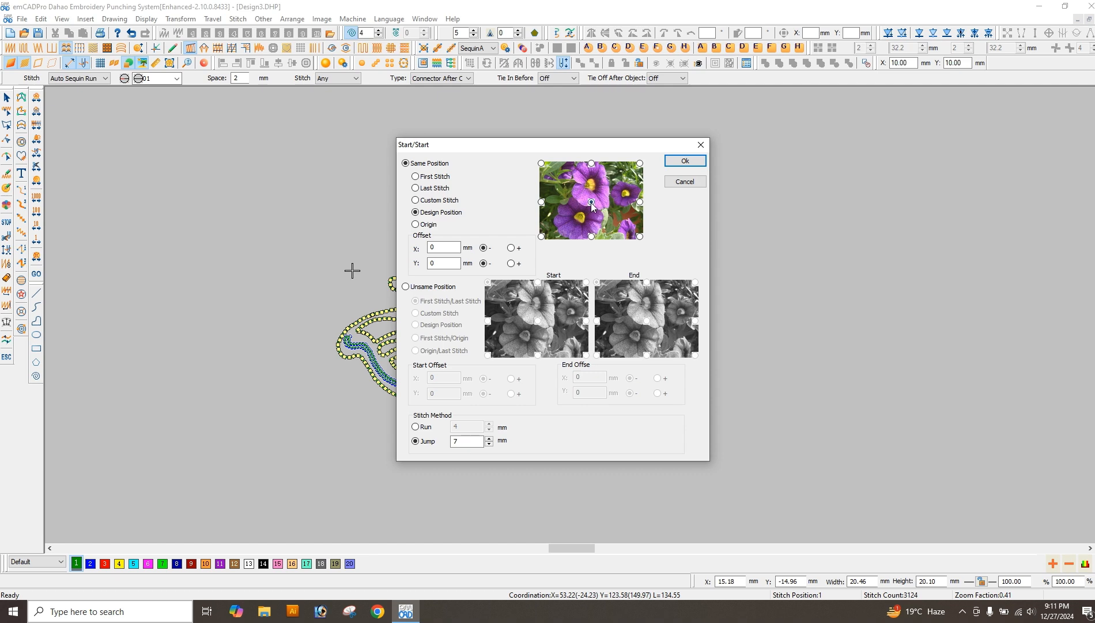
pyautogui.click(686, 161)
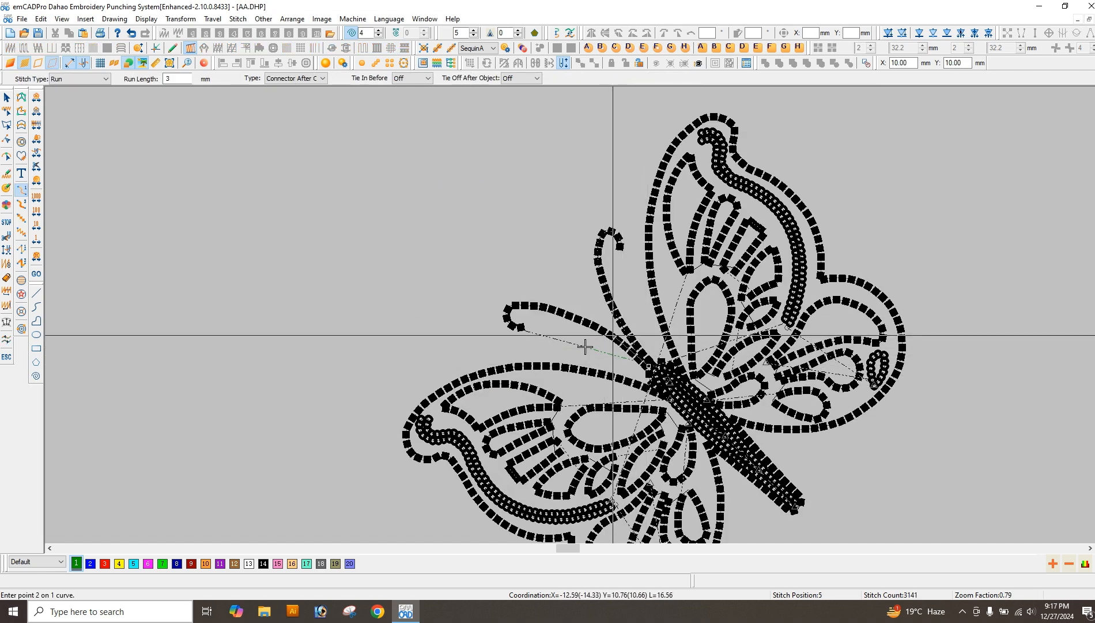
# Trace a Run stitch travel path in AA.DHP along the left antenna from its base out to the curled tip.
pyautogui.click(613, 335)
pyautogui.click(561, 312)
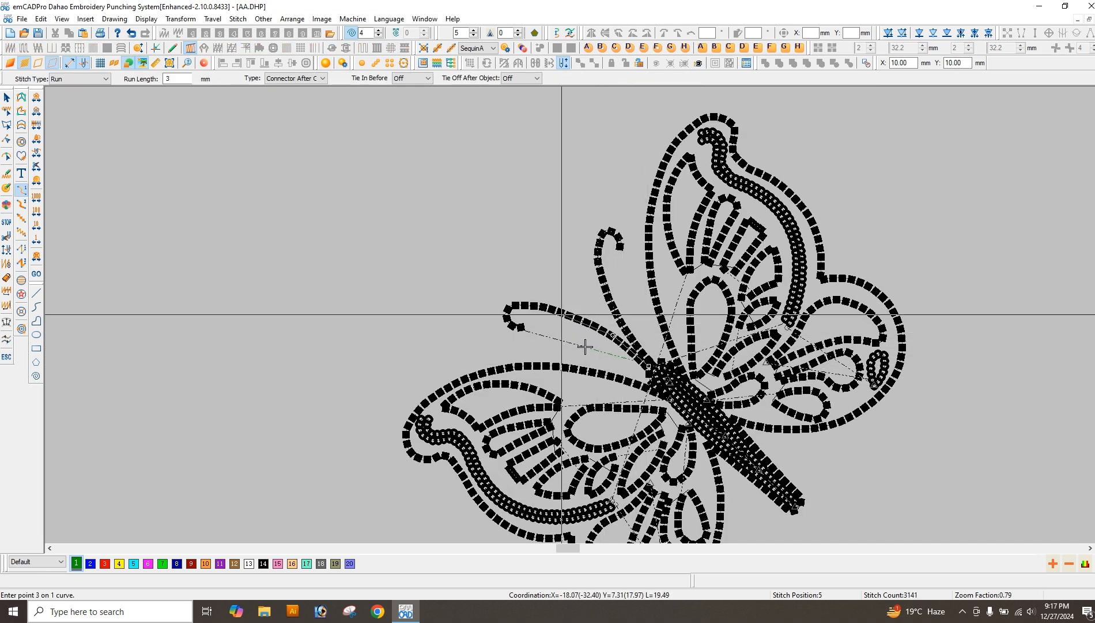
pyautogui.click(526, 304)
pyautogui.click(508, 308)
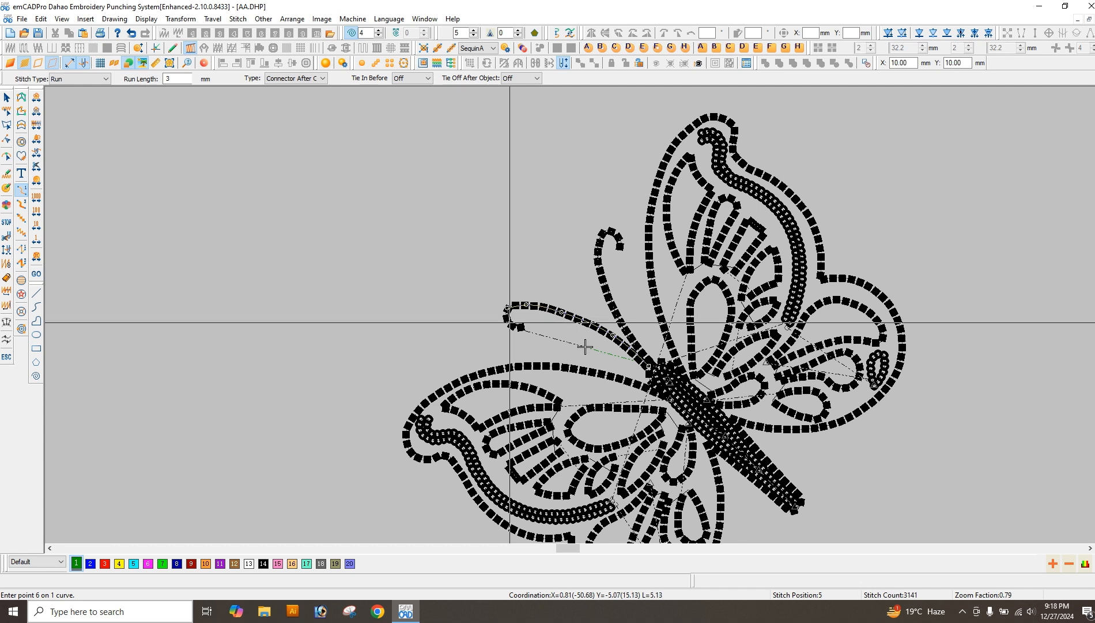
pyautogui.rightClick(510, 322)
pyautogui.rightClick(514, 325)
pyautogui.press('Return')
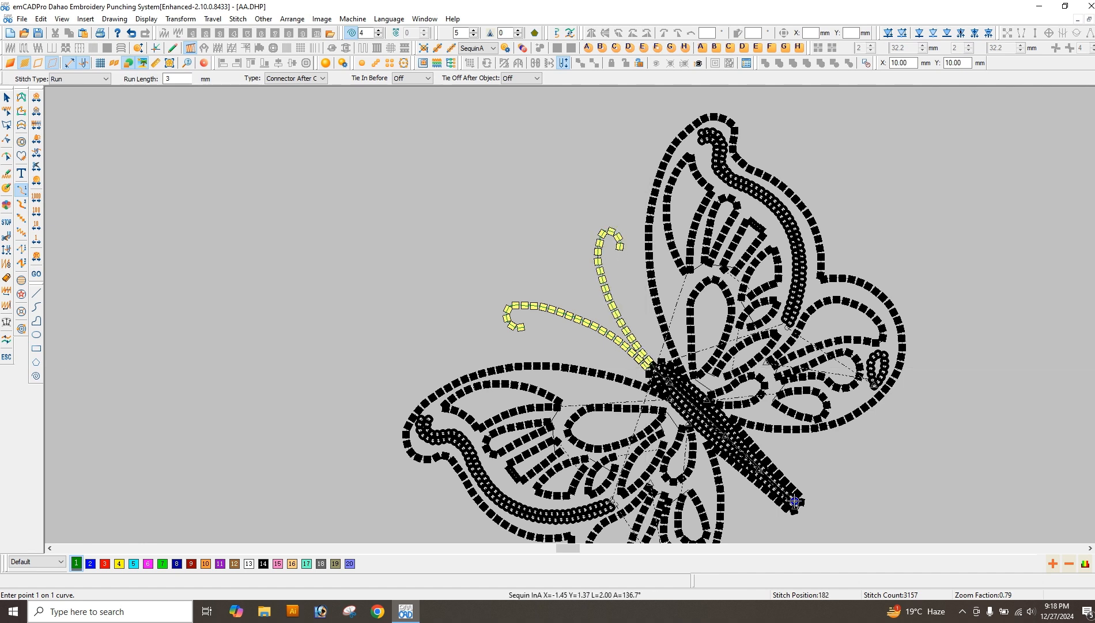
# Step the stitch position back to the end of the antennae and move the body's central sequin run there in the sewing order.
pyautogui.press('Left')
pyautogui.press('Left')
pyautogui.press('Left')
pyautogui.press('Left')
pyautogui.press('Left')
pyautogui.press('Left')
pyautogui.press('Left')
pyautogui.press('Left')
pyautogui.press('Left')
pyautogui.press('Right')
pyautogui.press('Right')
pyautogui.press('Right')
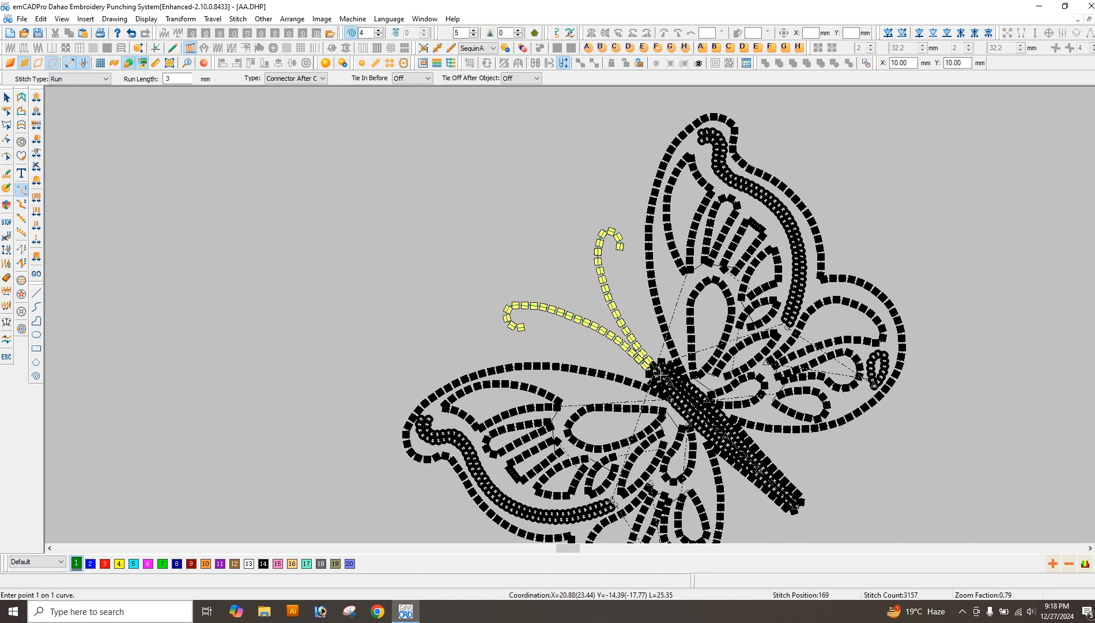
pyautogui.scroll(1, 683, 417)
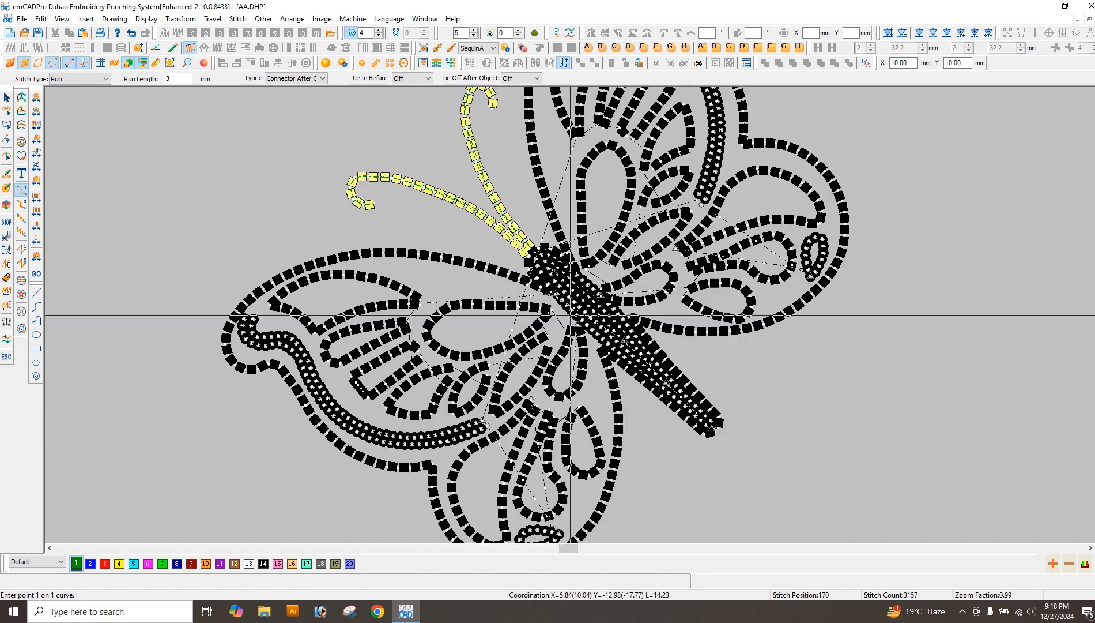
pyautogui.press('Right')
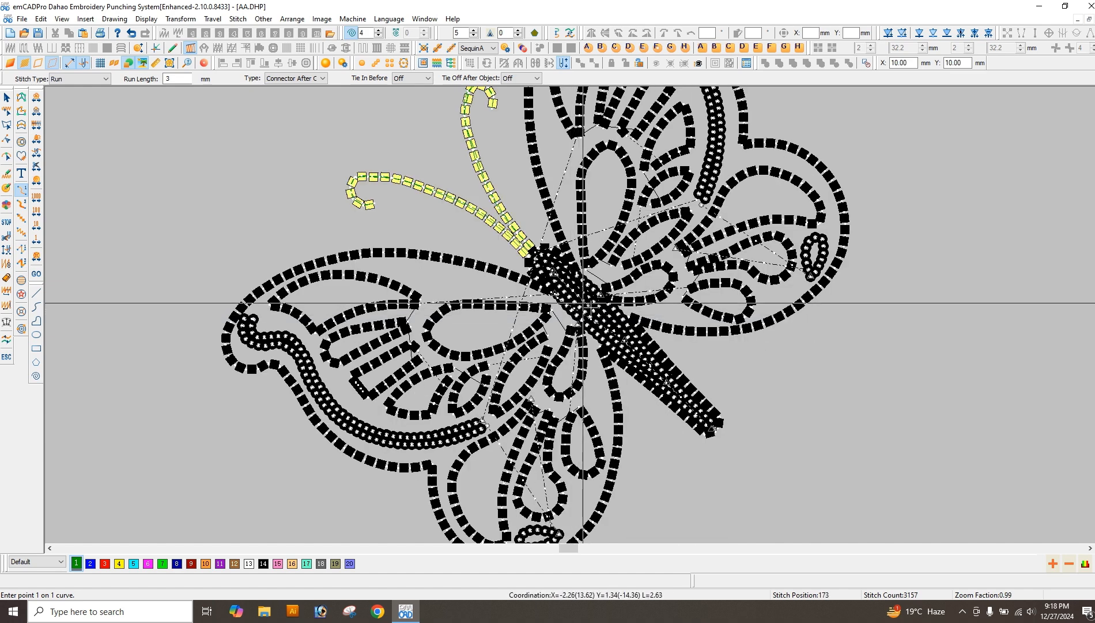
pyautogui.press('Escape')
pyautogui.click(591, 309)
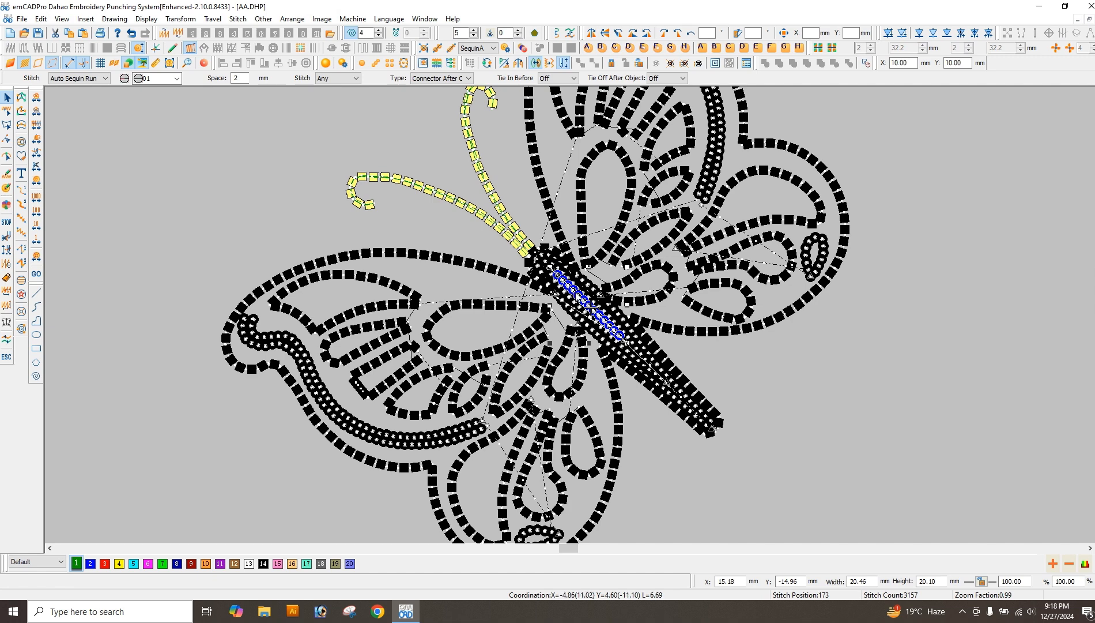
pyautogui.press('Delete')
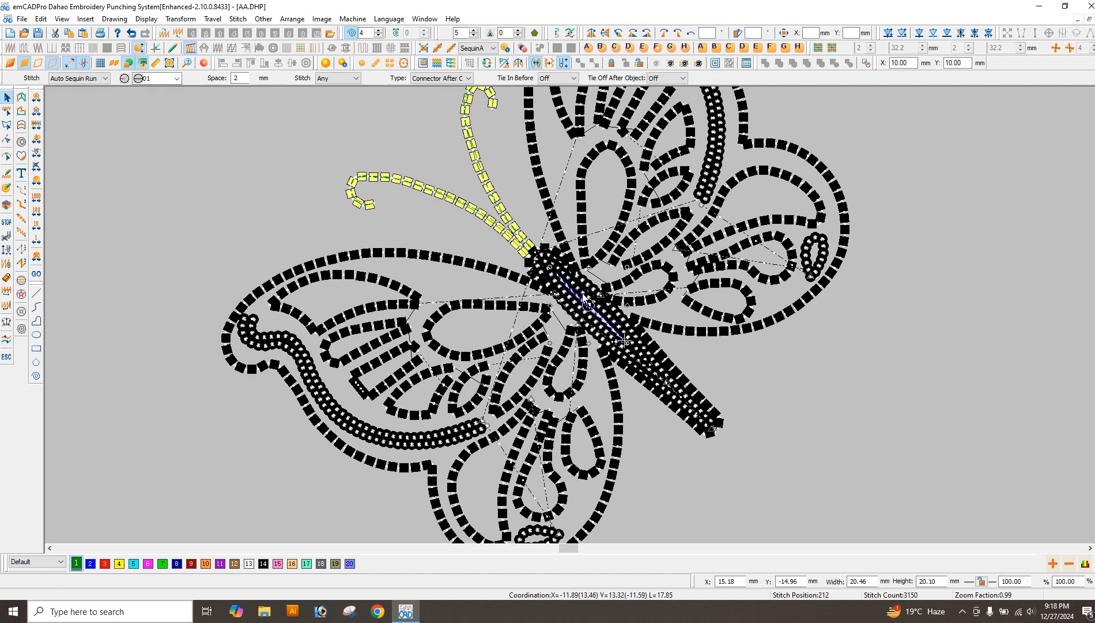
# Move the body's inner and outer sequin loops to directly follow the central run in the sewing order.
pyautogui.click(640, 359)
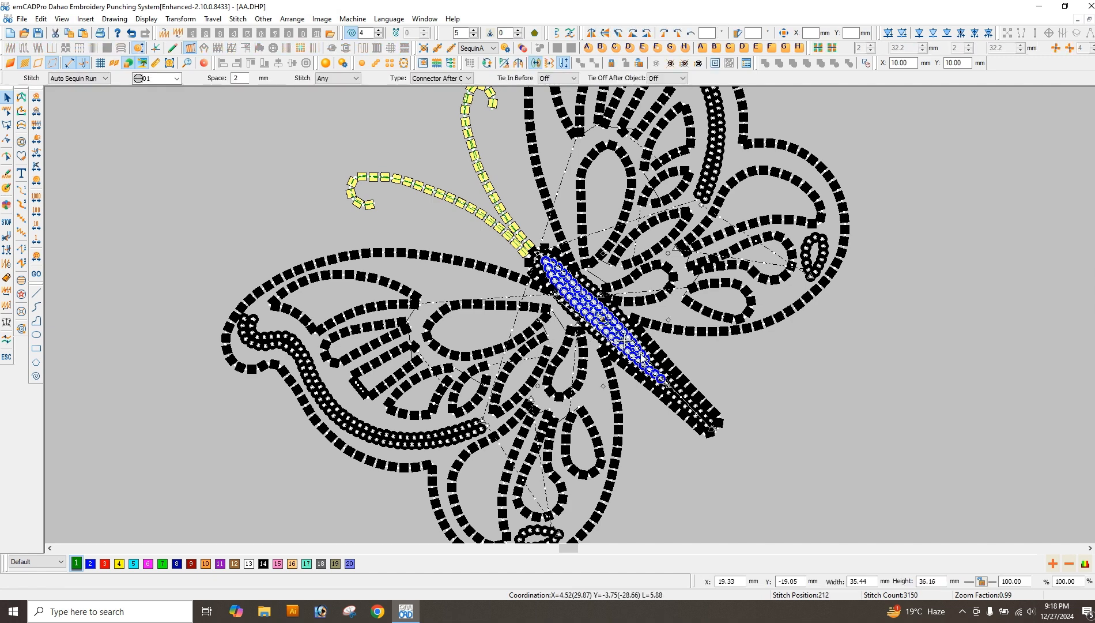
pyautogui.keyDown('ctrl'); pyautogui.click(645, 347); pyautogui.keyUp('ctrl')
pyautogui.press('Delete')
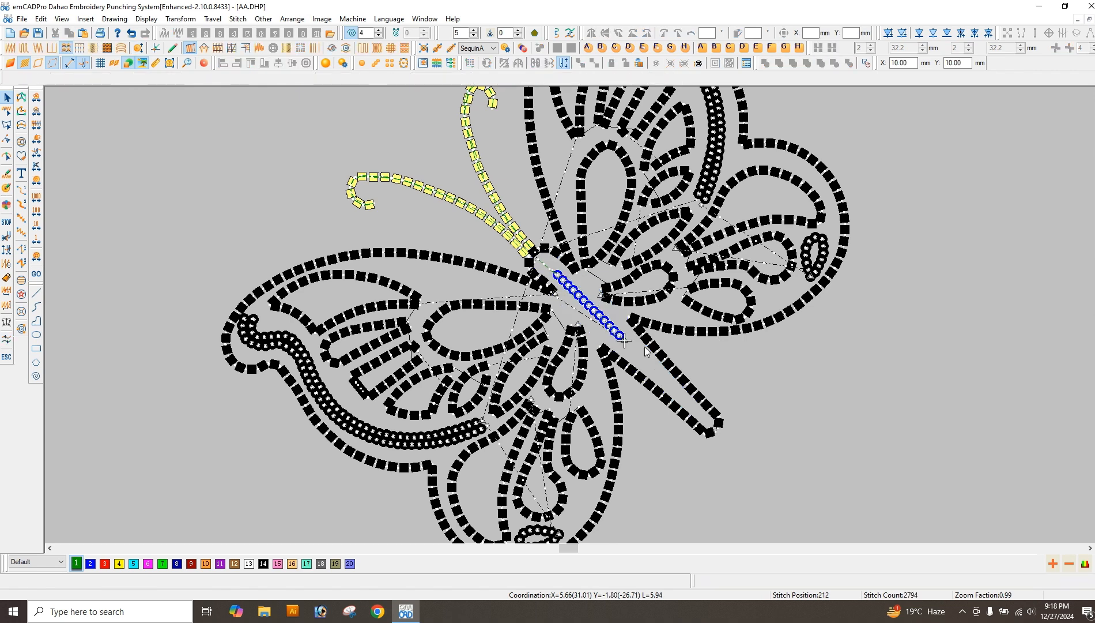
pyautogui.hotkey('ctrl', 'z')
pyautogui.click(804, 393)
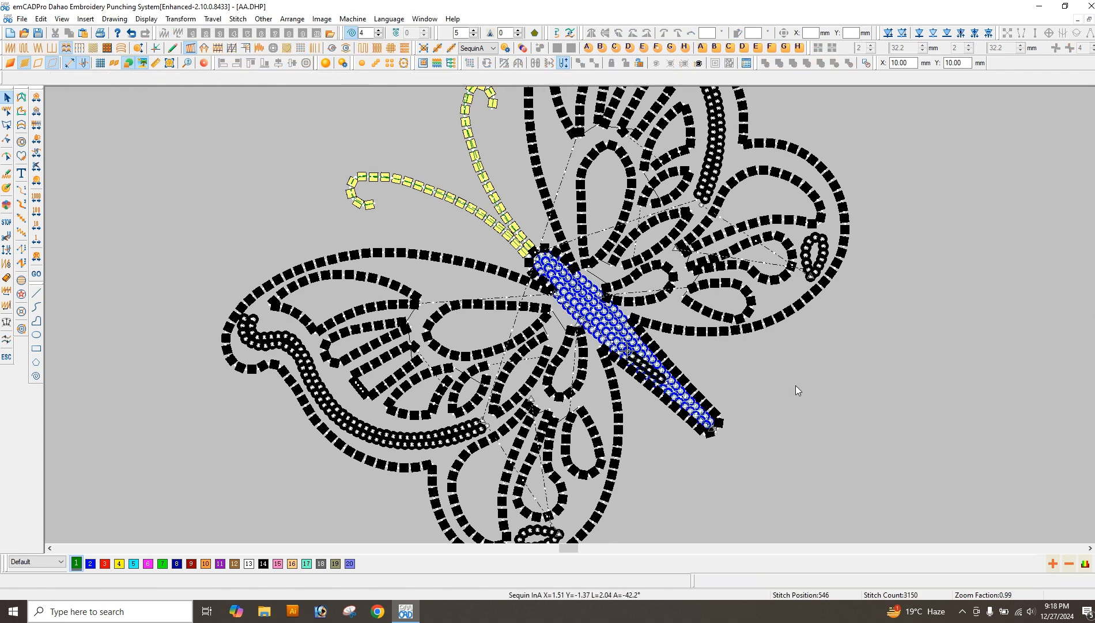
# Advance the stitch position to the end of the body's inner sequin loop and draw a Run travel path from there to the tail tip.
pyautogui.press('Right')
pyautogui.press('Right')
pyautogui.press('Right')
pyautogui.press('Right')
pyautogui.press('Right')
pyautogui.press('Right')
pyautogui.press('Right')
pyautogui.press('Right')
pyautogui.press('Right')
pyautogui.press('Right')
pyautogui.press('Right')
pyautogui.press('Right')
pyautogui.press('Right')
pyautogui.press('Right')
pyautogui.press('Right')
pyautogui.press('Right')
pyautogui.press('Right')
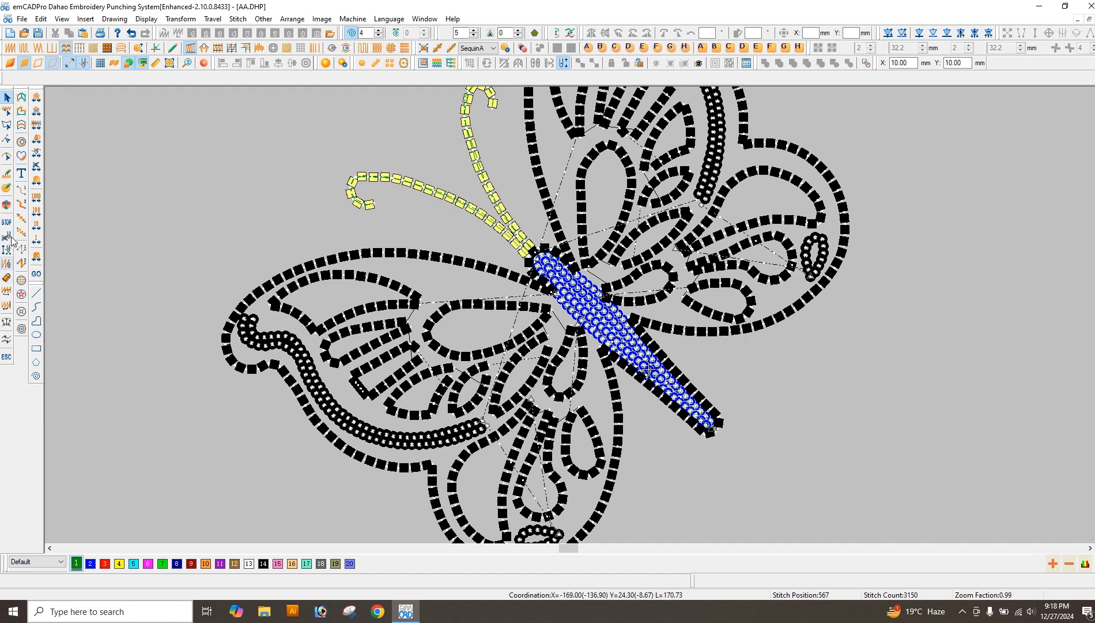
pyautogui.click(21, 190)
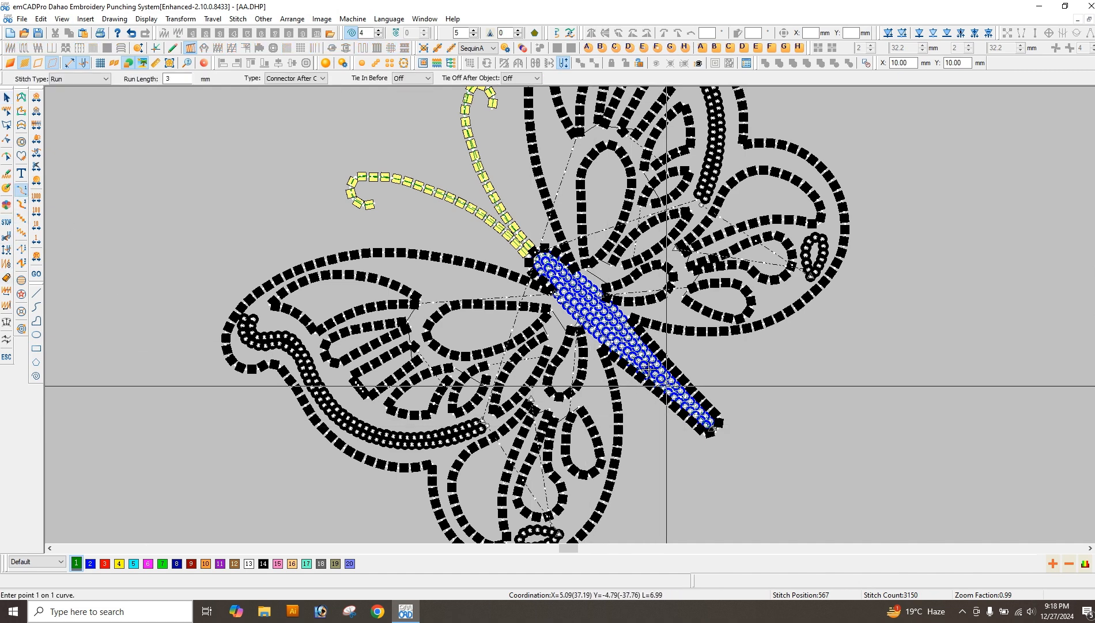
pyautogui.click(709, 423)
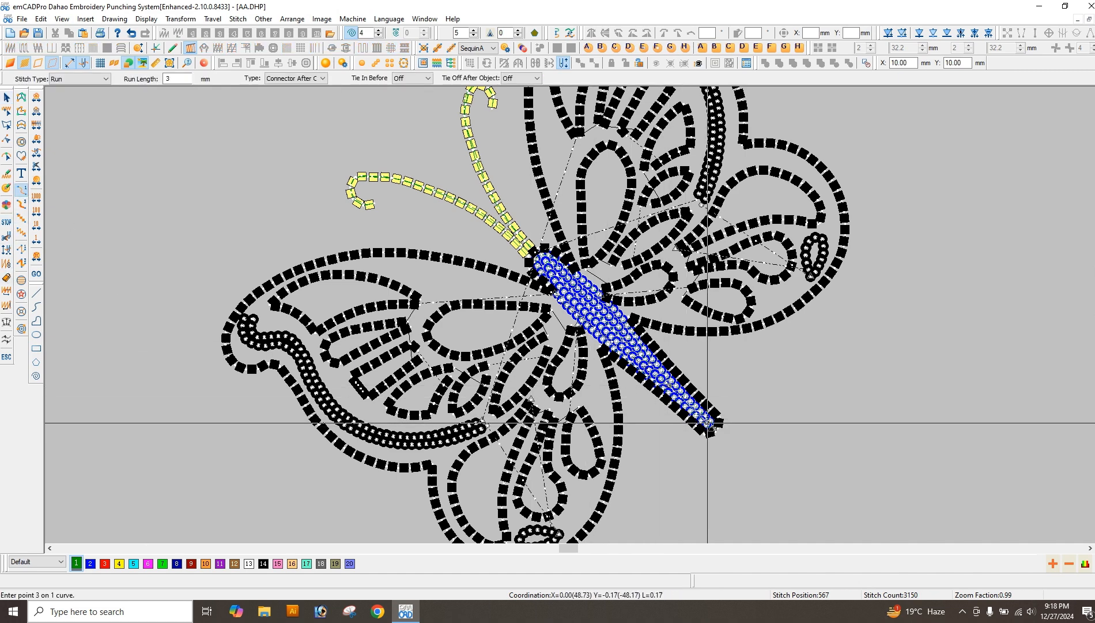
pyautogui.press('Return')
pyautogui.press('Escape')
# Cut the body's outer sequin loop and paste it back directly after the tail travel run in the sewing order.
pyautogui.scroll(3, 732, 445)
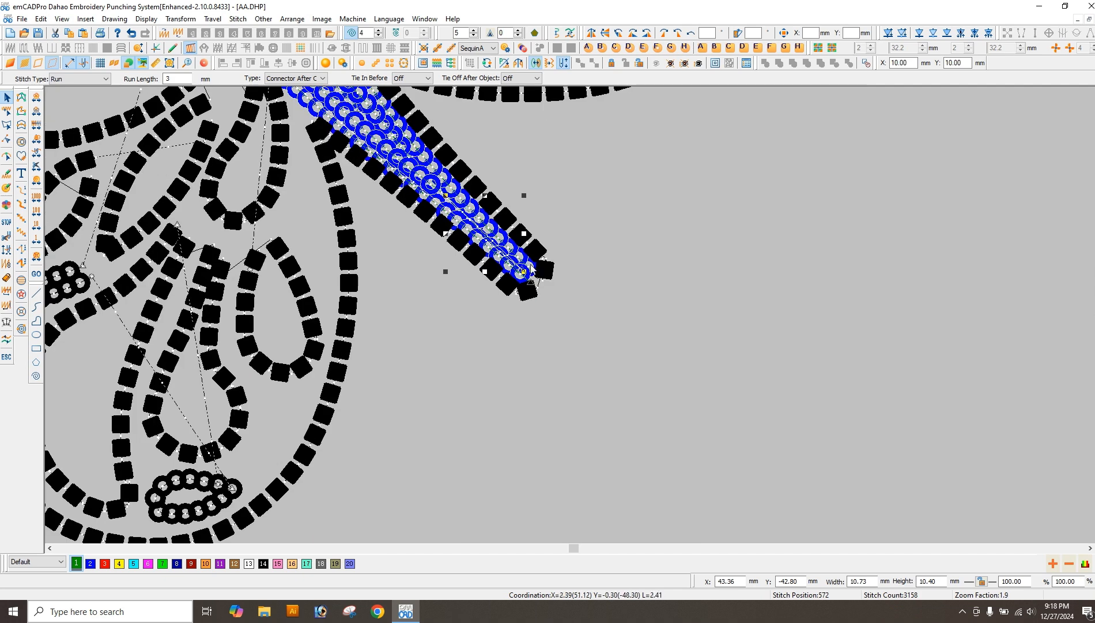
pyautogui.click(511, 250)
pyautogui.hotkey('ctrl', 'x')
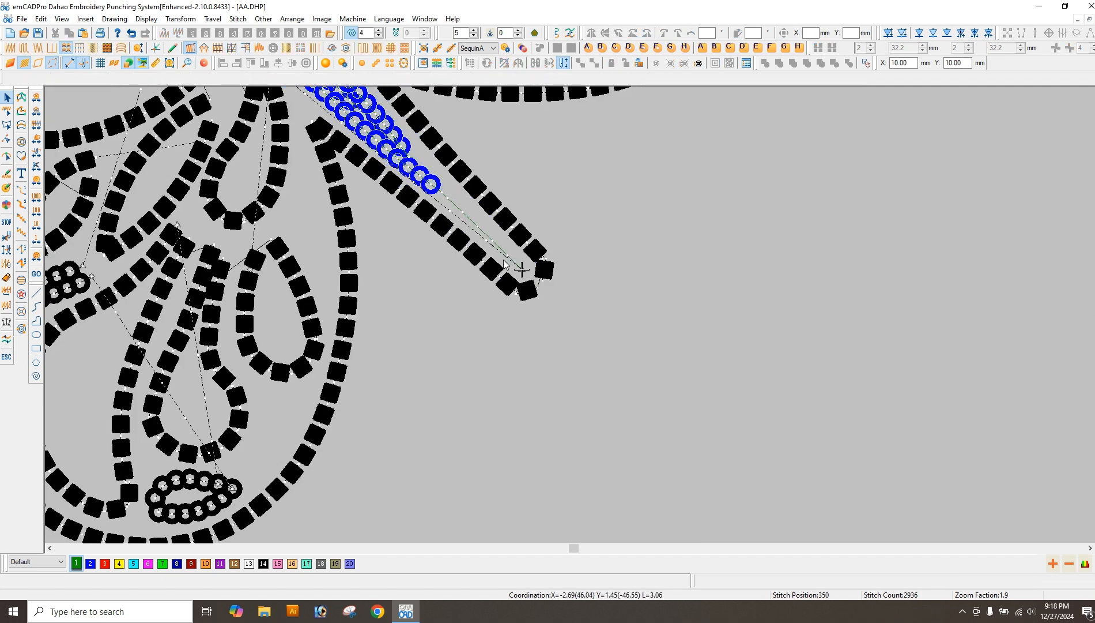
pyautogui.hotkey('ctrl', 'v')
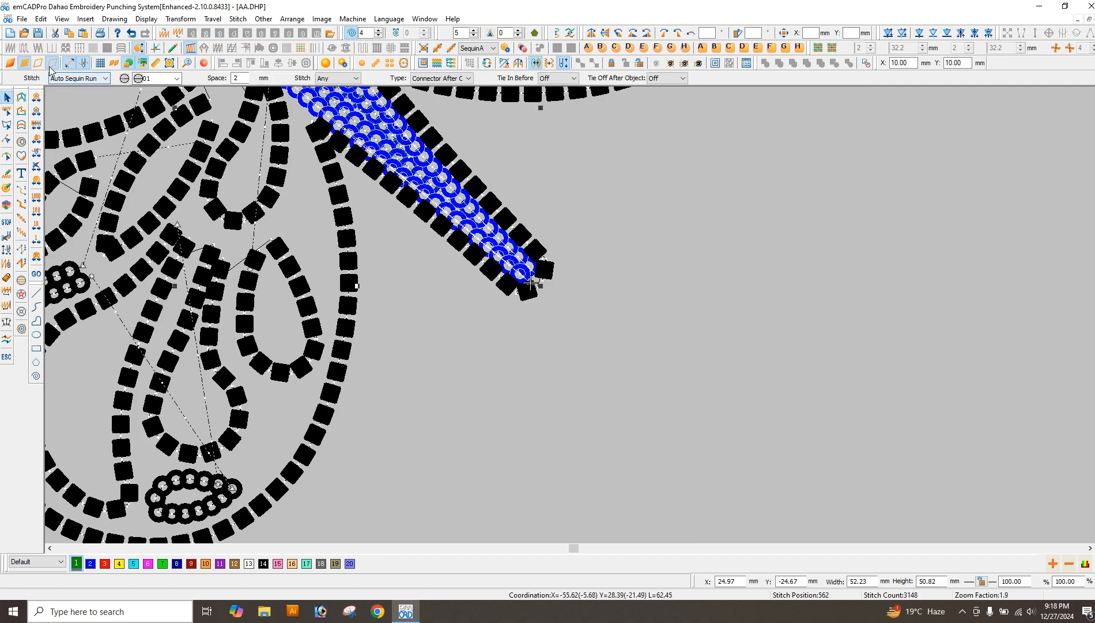
pyautogui.scroll(-2, 485, 339)
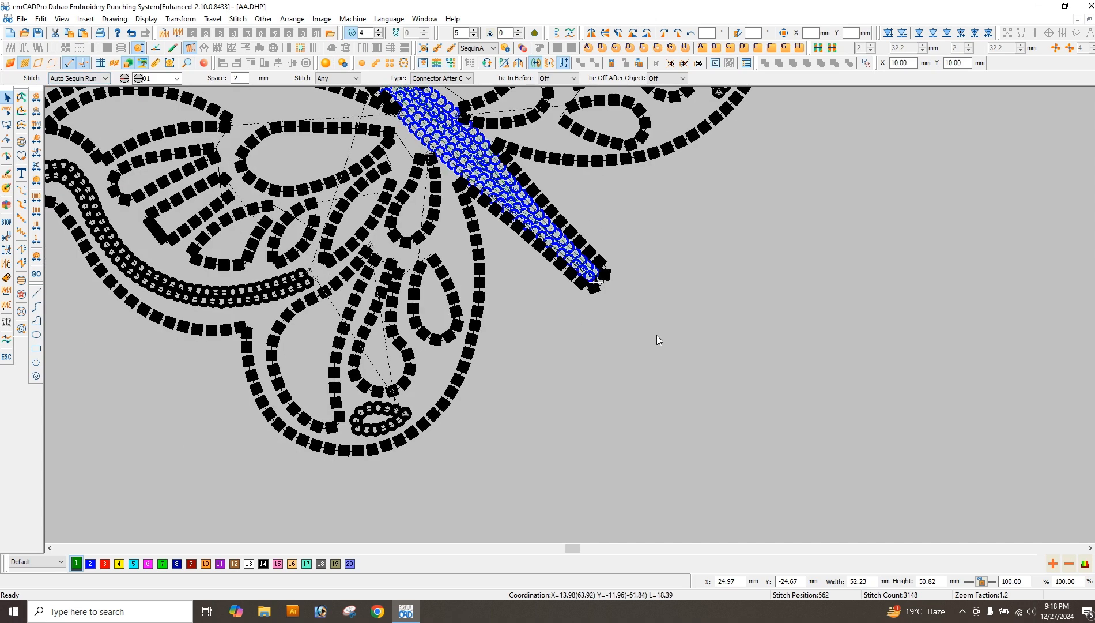
pyautogui.click(656, 335)
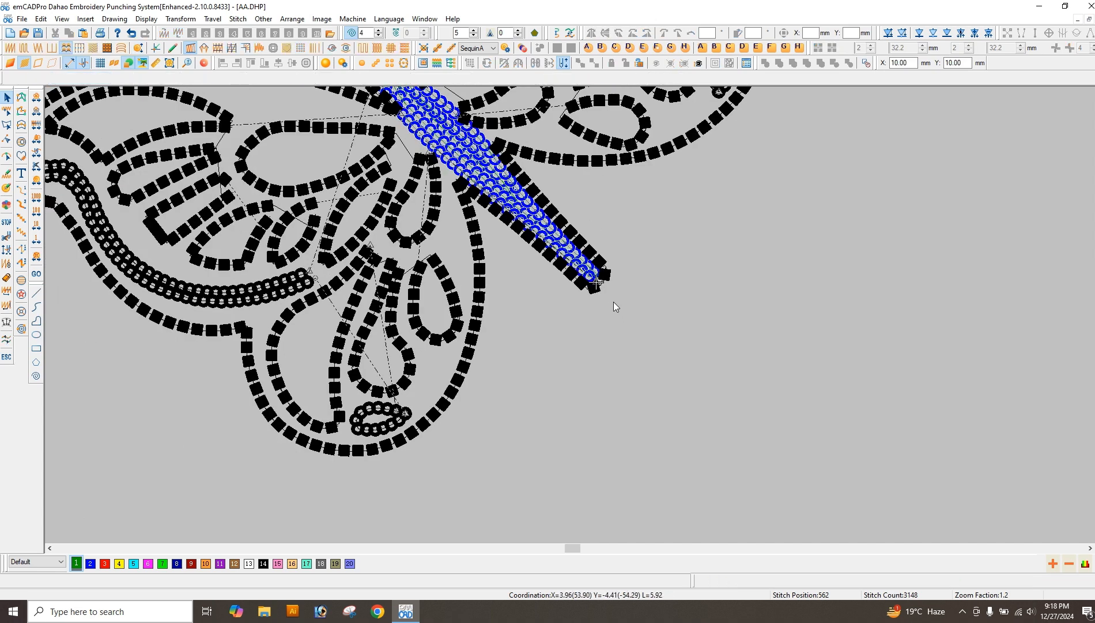
# From the end of the body sequins, trace a Run travel path from the tail tip along the body edge and lower-left wing outline to its small sequin loop.
pyautogui.press('Right')
pyautogui.press('Right')
pyautogui.press('Right')
pyautogui.press('Right')
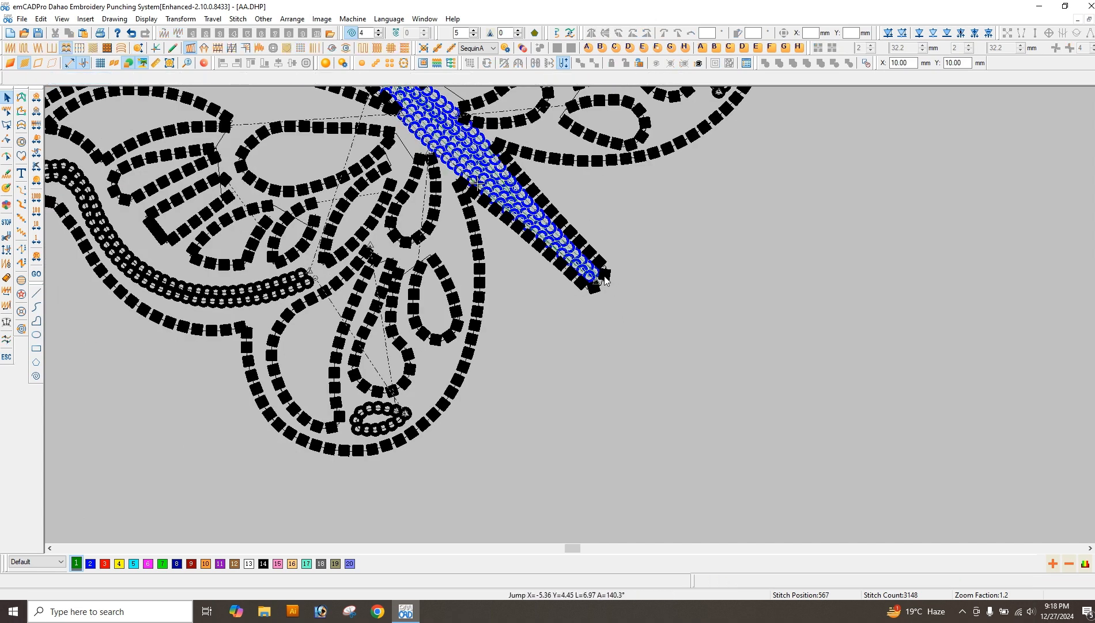
pyautogui.scroll(-1, 483, 196)
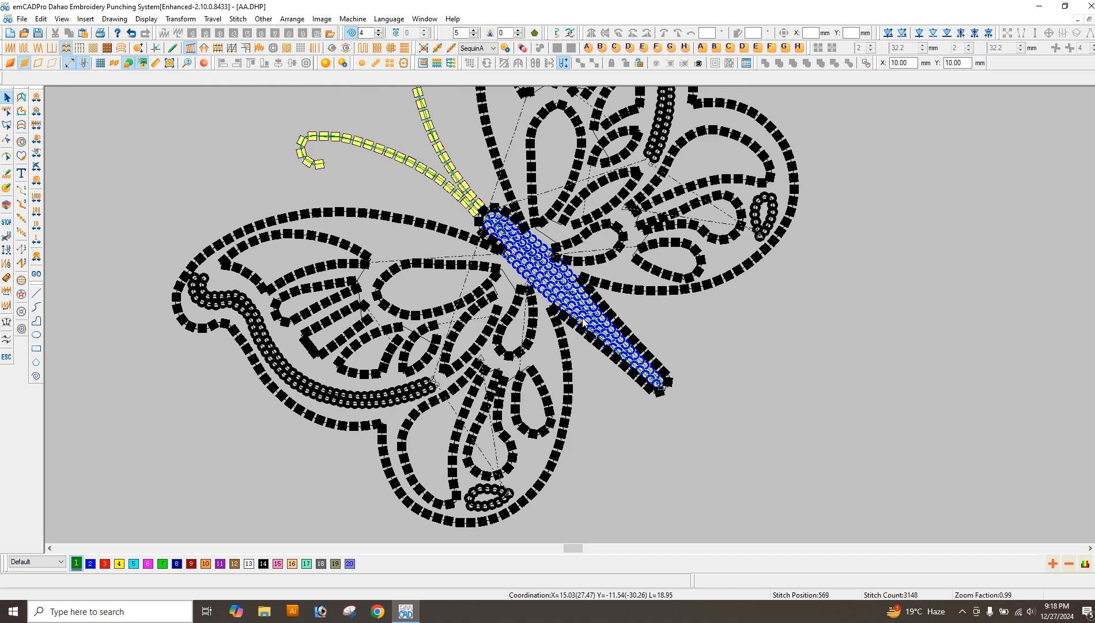
pyautogui.click(21, 190)
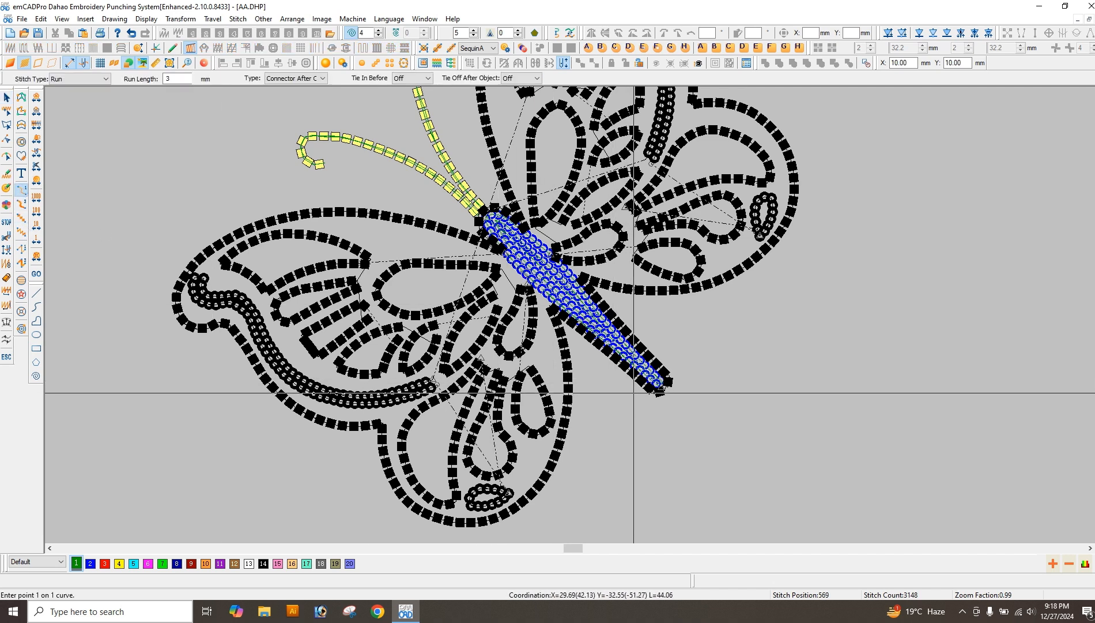
pyautogui.click(654, 390)
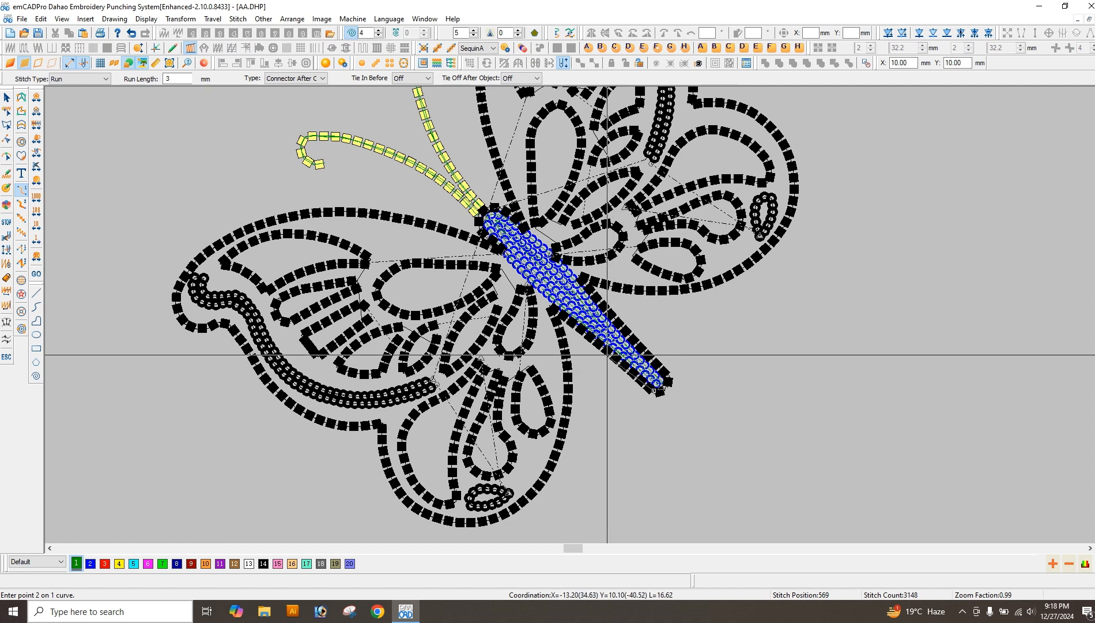
pyautogui.click(555, 308)
pyautogui.click(568, 357)
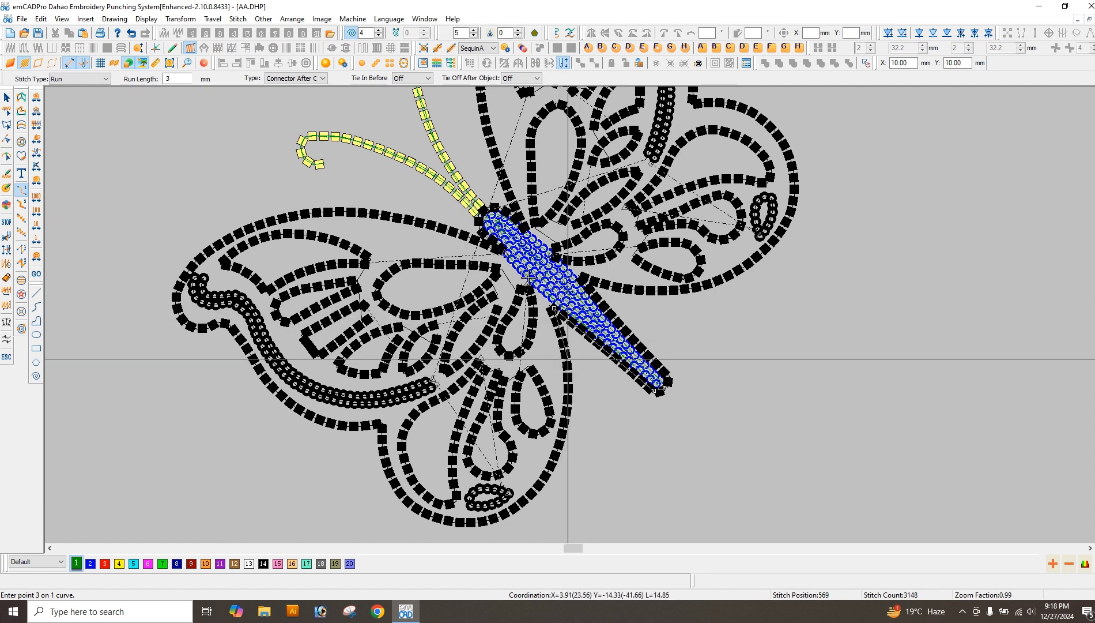
pyautogui.click(560, 444)
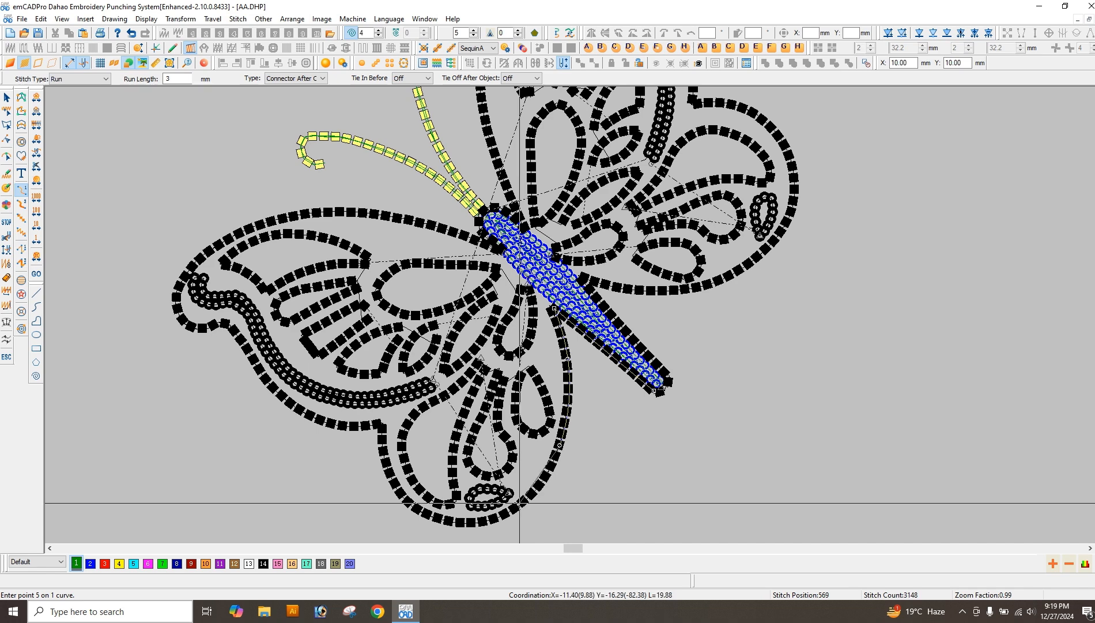
pyautogui.scroll(2, 521, 504)
pyautogui.click(568, 320)
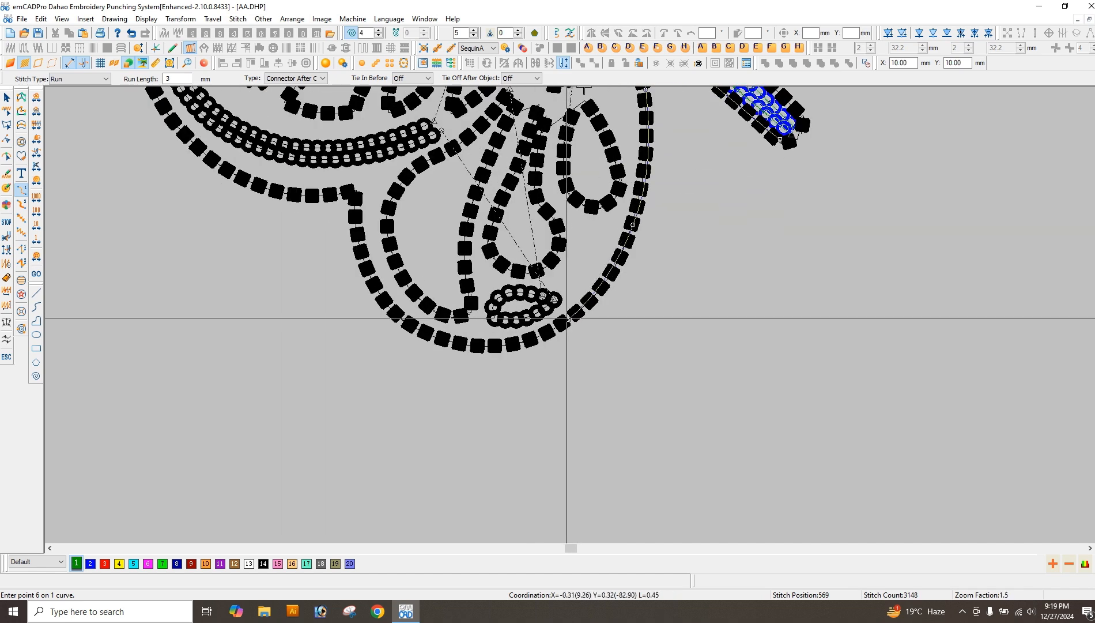
pyautogui.click(553, 303)
pyautogui.press('Return')
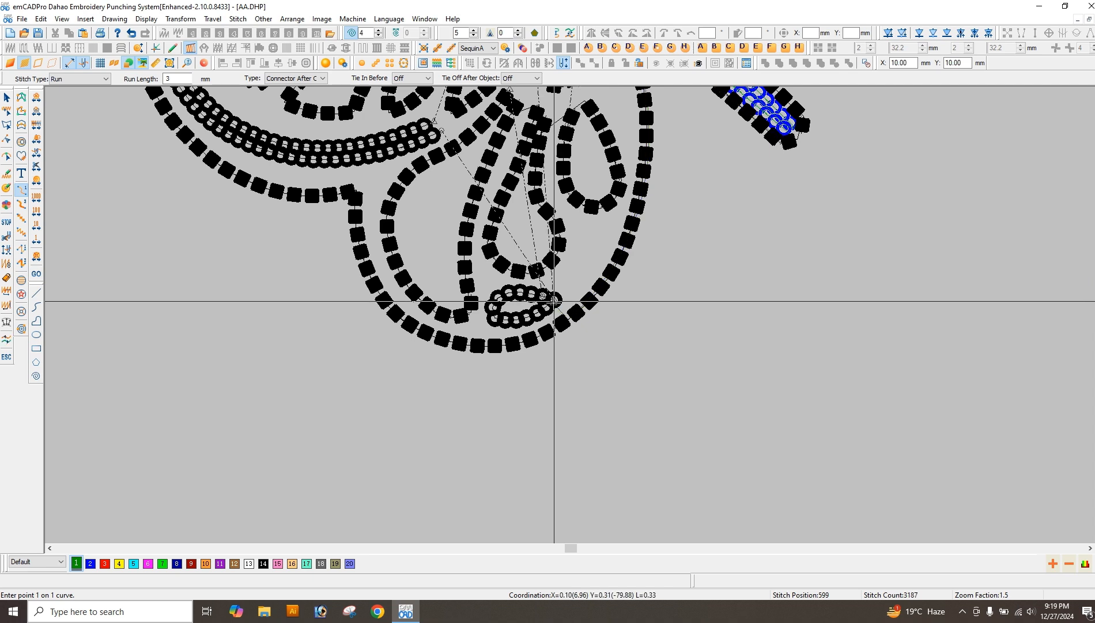
# Move the lower-left wing's small sequin loop to directly follow the new travel run in the sewing order.
pyautogui.press('Escape')
pyautogui.click(534, 317)
pyautogui.press('Delete')
pyautogui.click(534, 317)
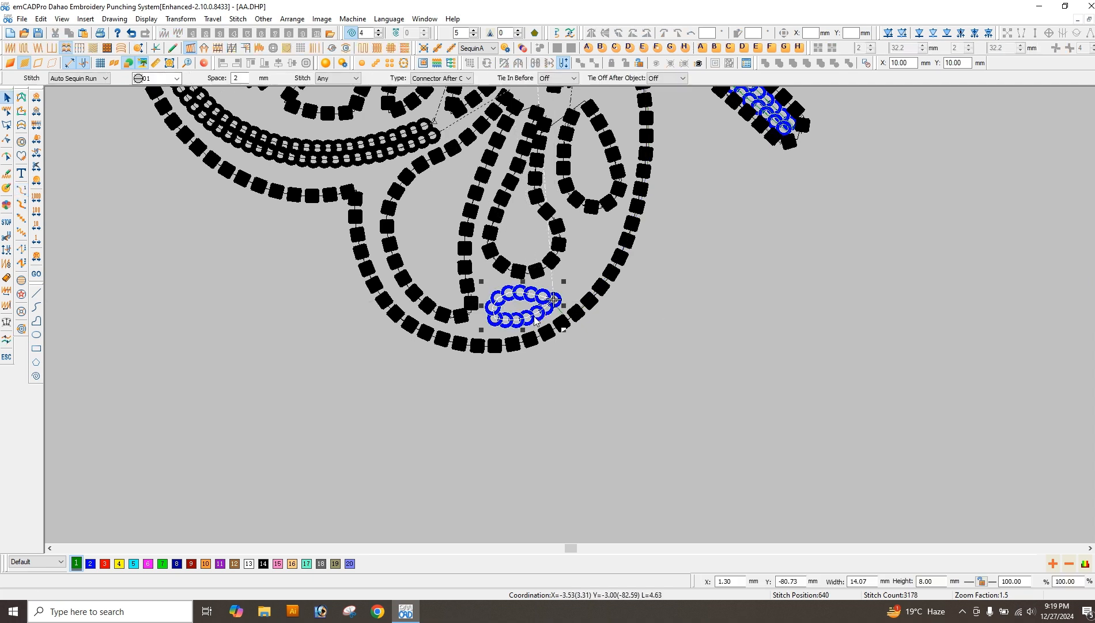
pyautogui.click(597, 387)
# Trace a Run travel path from the small sequin loop along the left wings' outer outline, around the upper wing tip and back to the body.
pyautogui.click(24, 193)
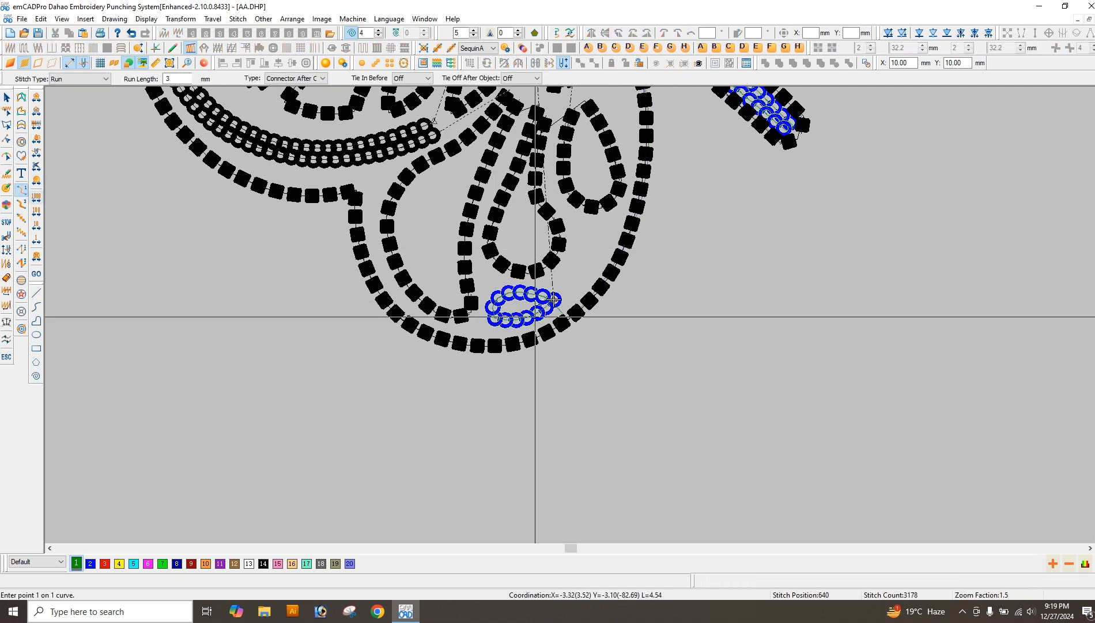
pyautogui.click(563, 320)
pyautogui.click(503, 344)
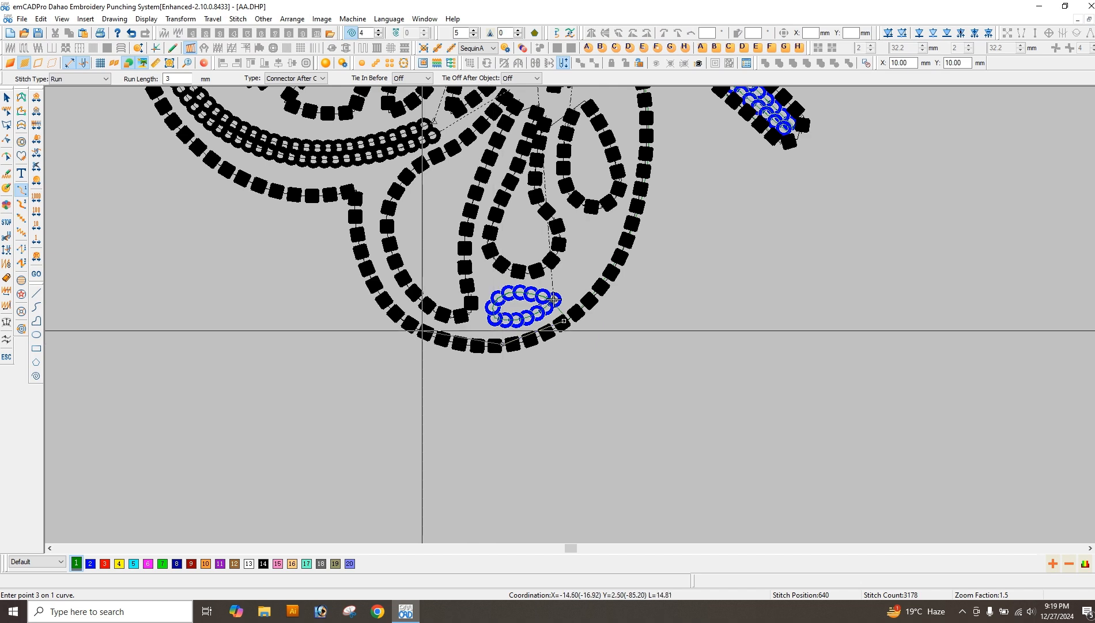
pyautogui.click(409, 324)
pyautogui.click(367, 262)
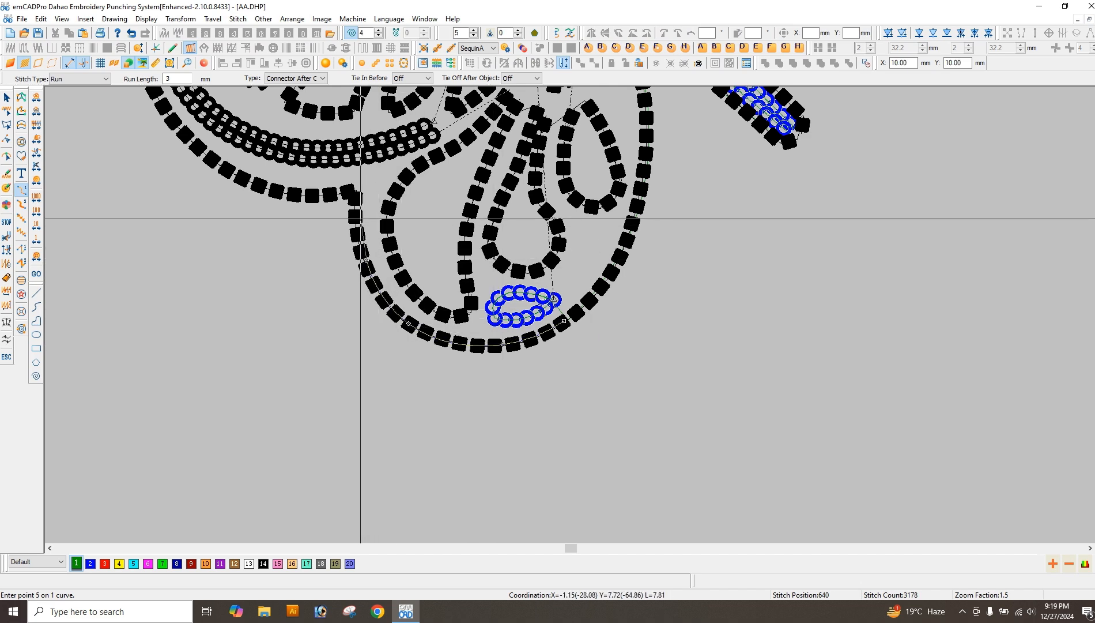
pyautogui.click(357, 193)
pyautogui.scroll(-3, 457, 247)
pyautogui.scroll(3, 619, 343)
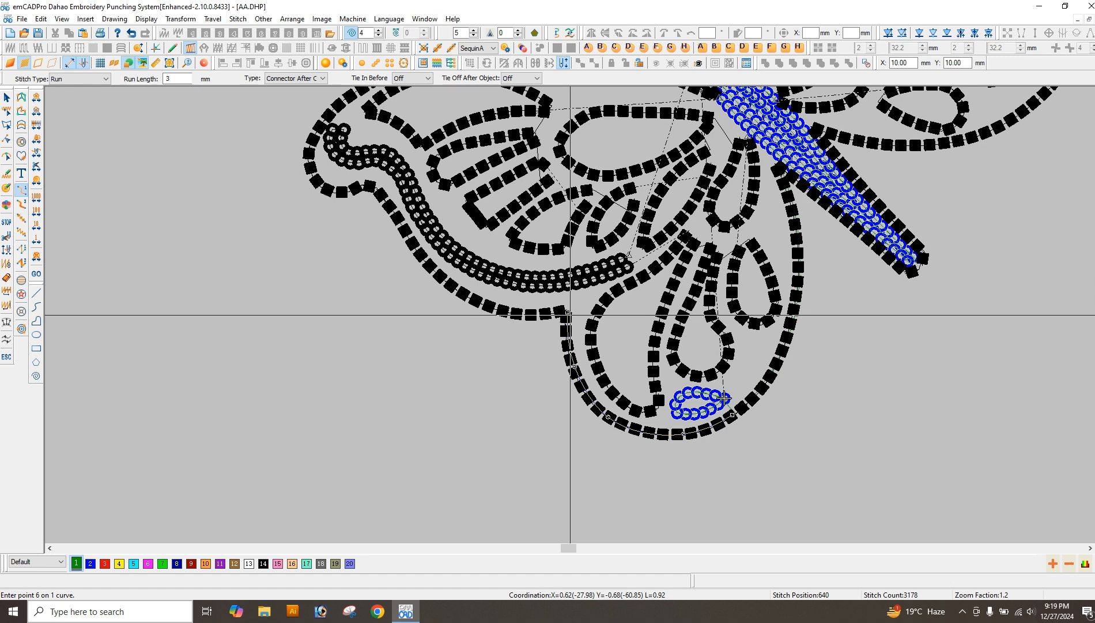
pyautogui.click(515, 314)
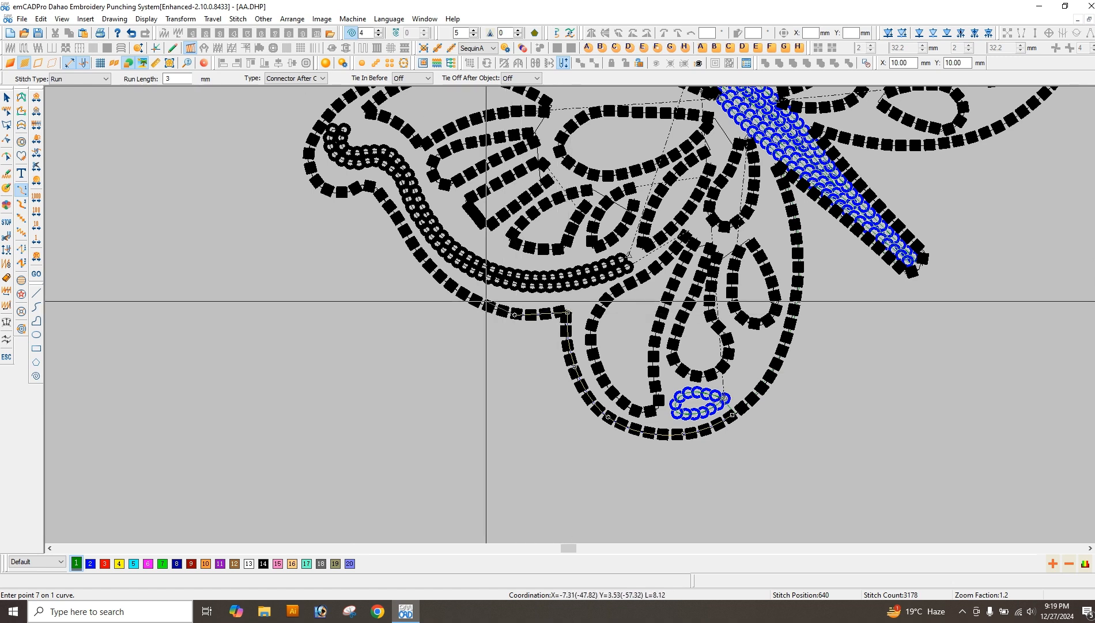
pyautogui.click(448, 281)
pyautogui.click(411, 238)
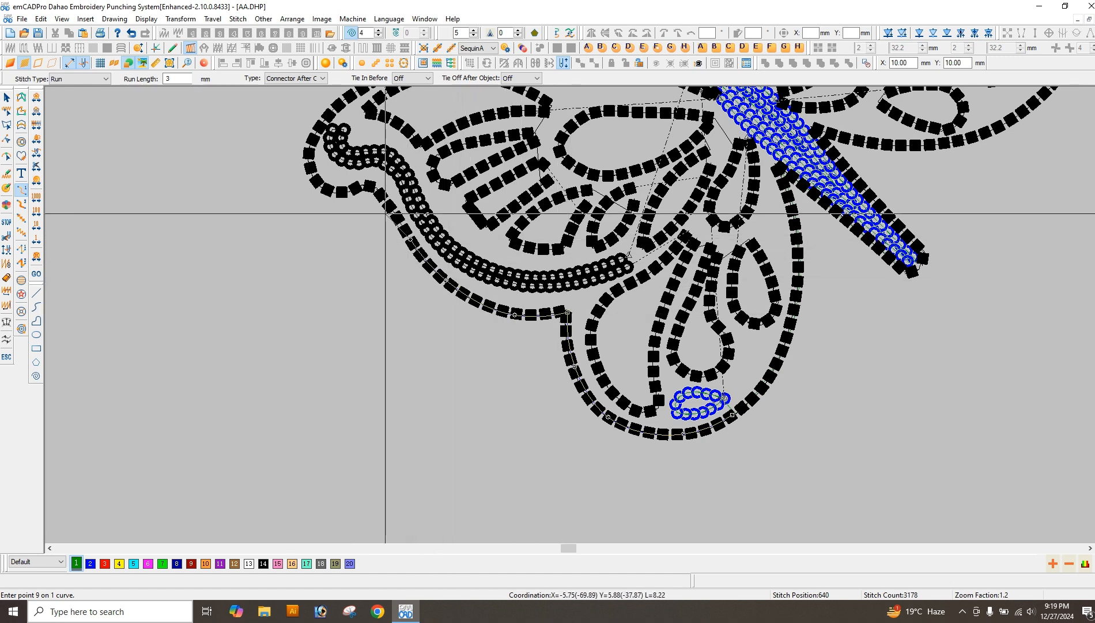
pyautogui.click(382, 194)
pyautogui.click(362, 187)
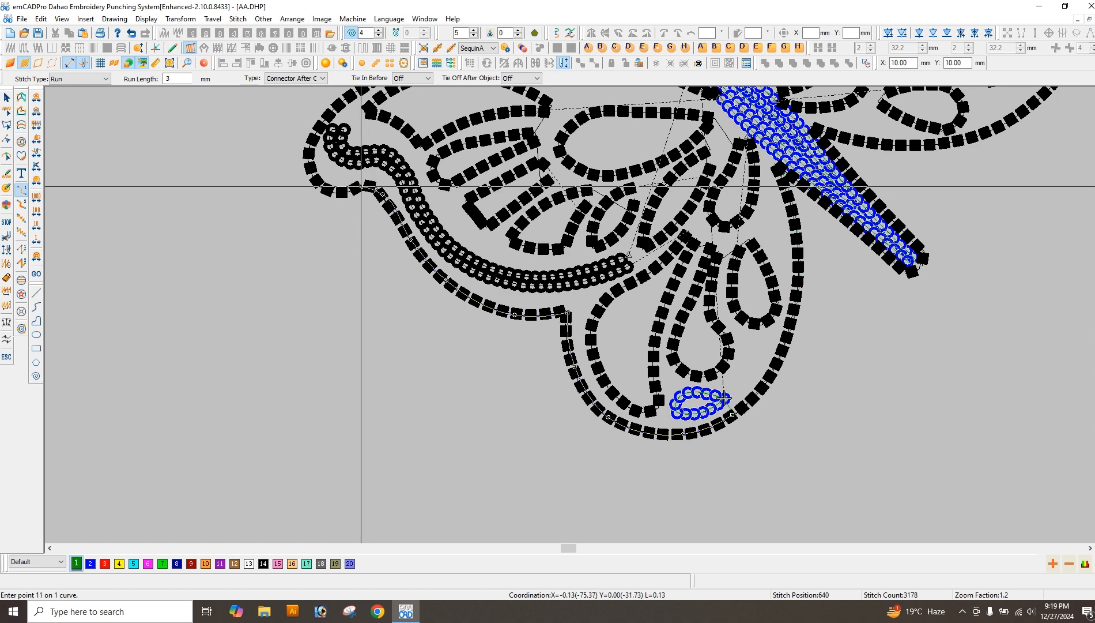
pyautogui.click(338, 192)
pyautogui.click(313, 176)
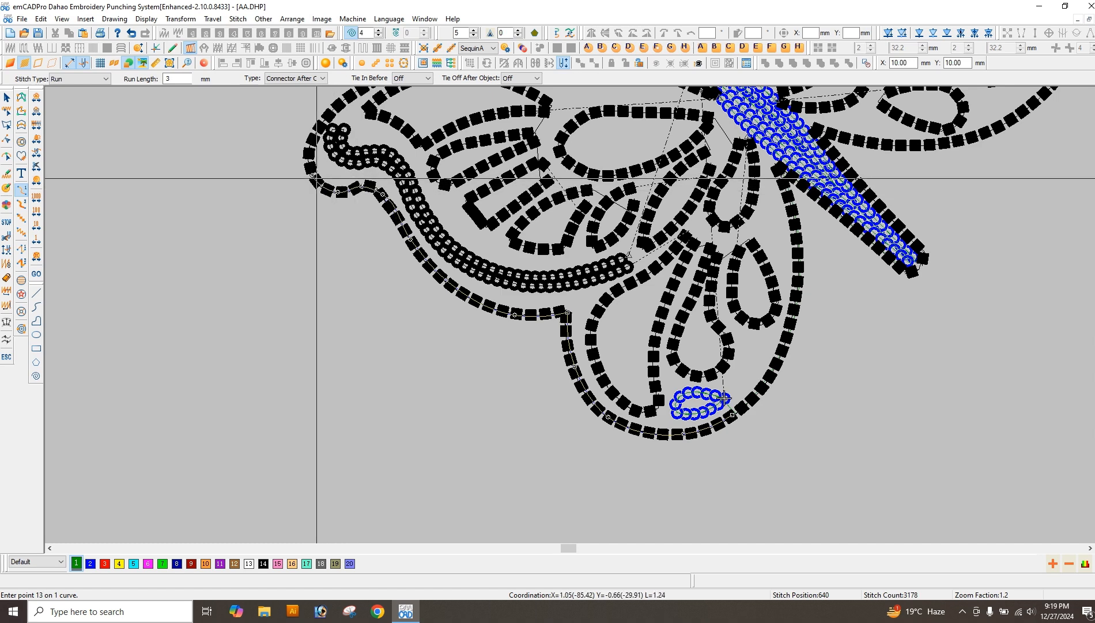
pyautogui.click(310, 143)
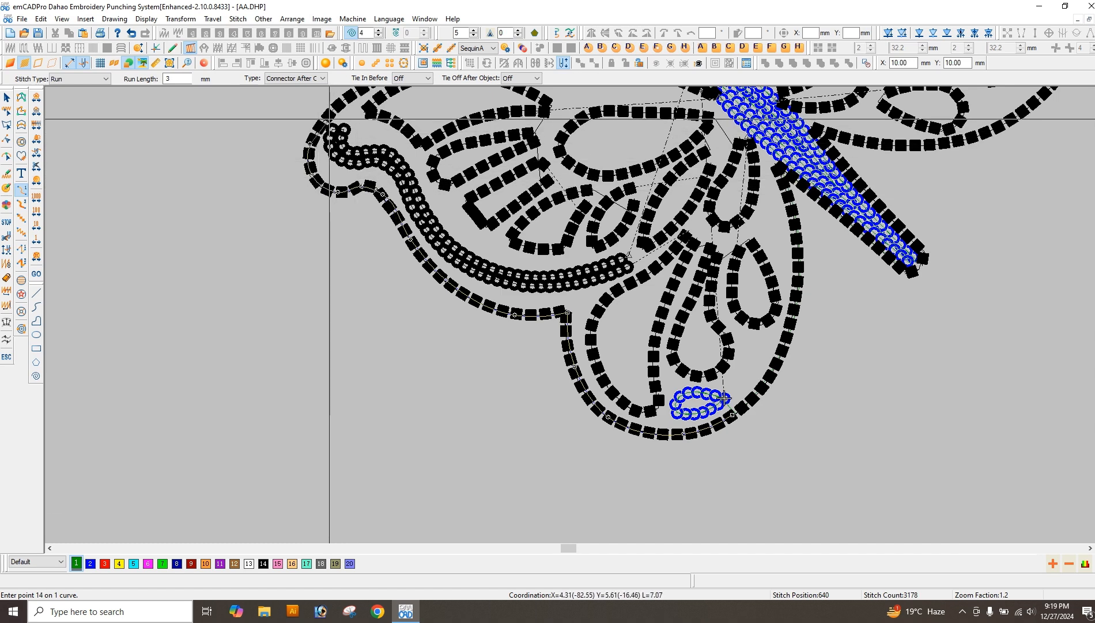
pyautogui.click(330, 117)
pyautogui.scroll(3, 374, 145)
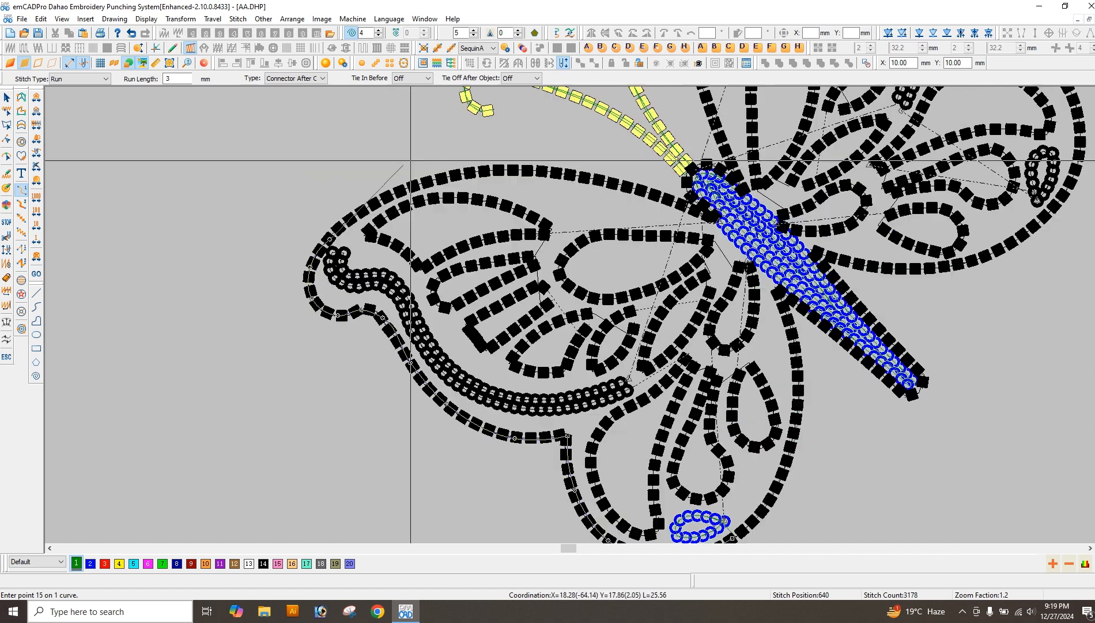
pyautogui.click(394, 190)
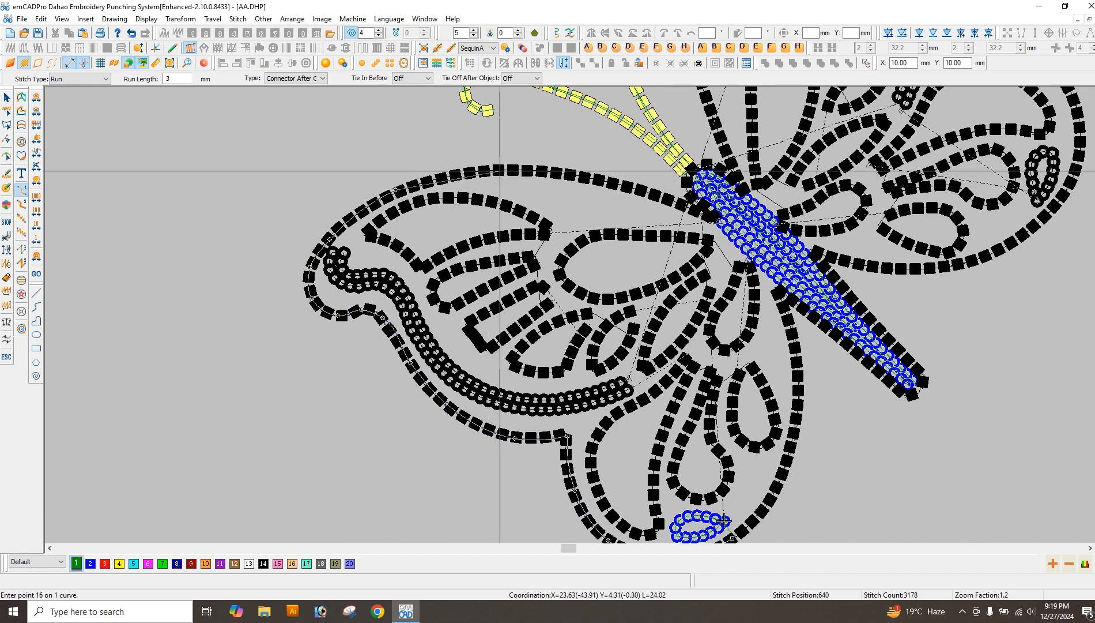
pyautogui.click(501, 170)
pyautogui.click(601, 178)
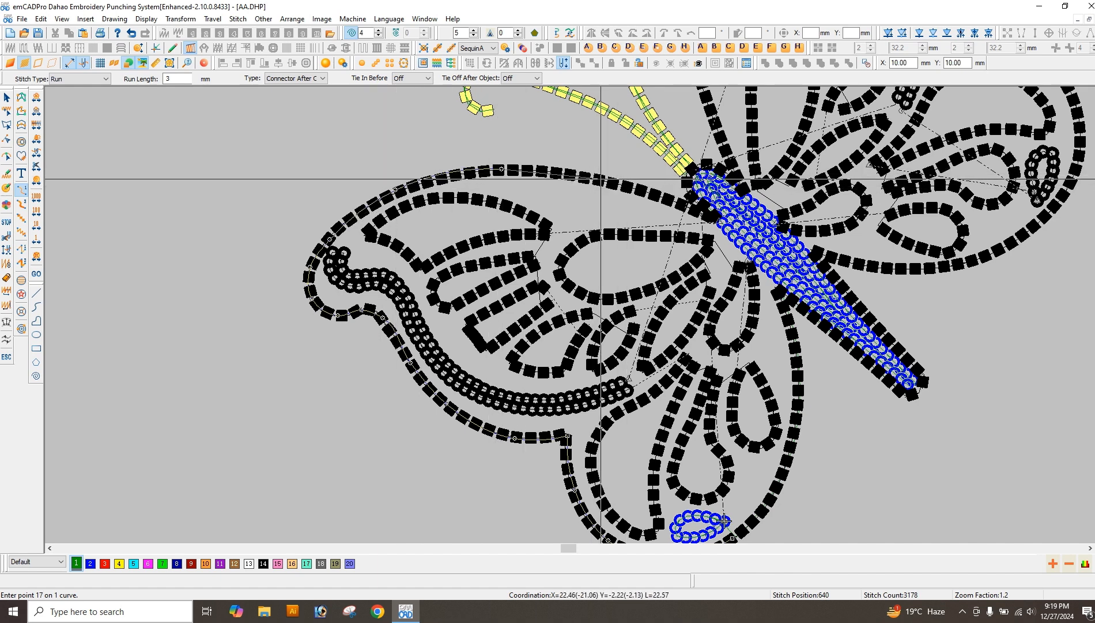
pyautogui.rightClick(684, 216)
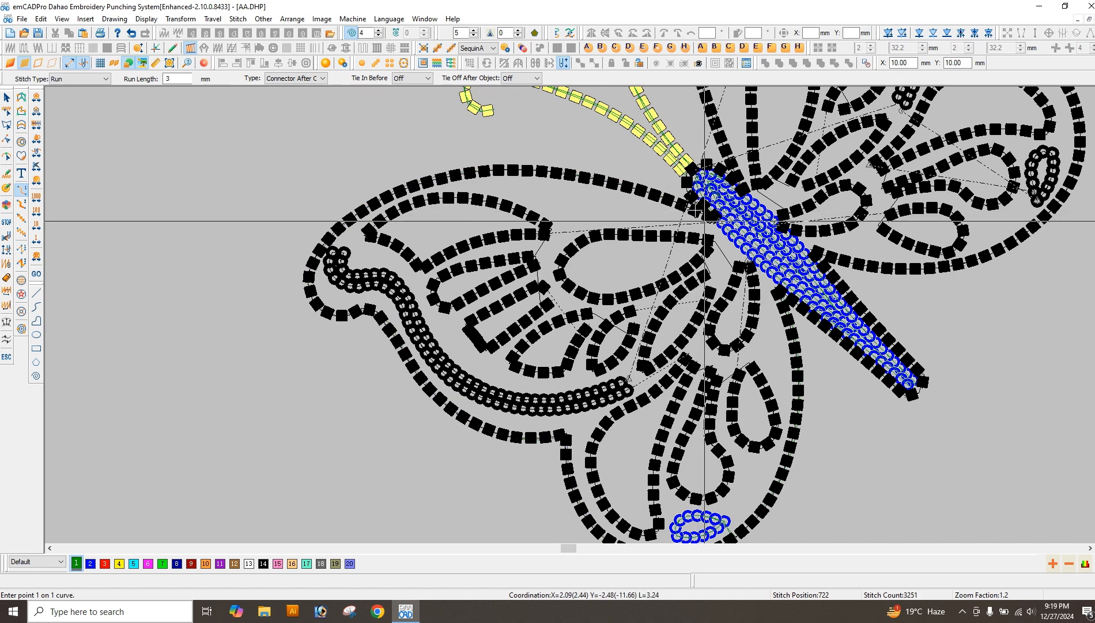
# Advance the stitch position along the wing and body outlines to their end beside the left wing and add a five-point Run star tie-off about 1 mm wide.
pyautogui.scroll(-2, 591, 179)
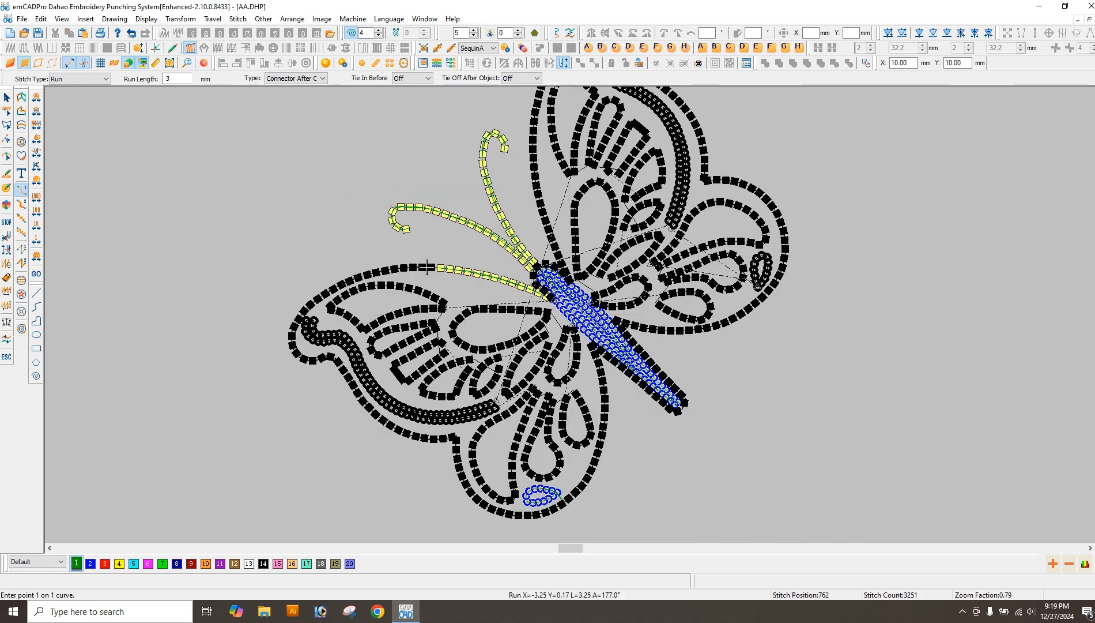
pyautogui.press('Down')
pyautogui.press('Down')
pyautogui.press('Down')
pyautogui.press('Down')
pyautogui.press('Down')
pyautogui.press('Down')
pyautogui.press('Down')
pyautogui.press('Down')
pyautogui.press('Down')
pyautogui.press('Down')
pyautogui.press('Down')
pyautogui.press('Down')
pyautogui.press('Down')
pyautogui.press('Down')
pyautogui.press('Down')
pyautogui.press('Down')
pyautogui.press('Down')
pyautogui.press('Down')
pyautogui.press('Down')
pyautogui.press('Down')
pyautogui.press('Down')
pyautogui.press('Down')
pyautogui.press('Down')
pyautogui.press('Down')
pyautogui.press('Down')
pyautogui.press('Down')
pyautogui.press('Down')
pyautogui.press('Down')
pyautogui.press('Down')
pyautogui.press('Down')
pyautogui.press('Down')
pyautogui.press('Down')
pyautogui.press('Down')
pyautogui.press('Down')
pyautogui.press('Down')
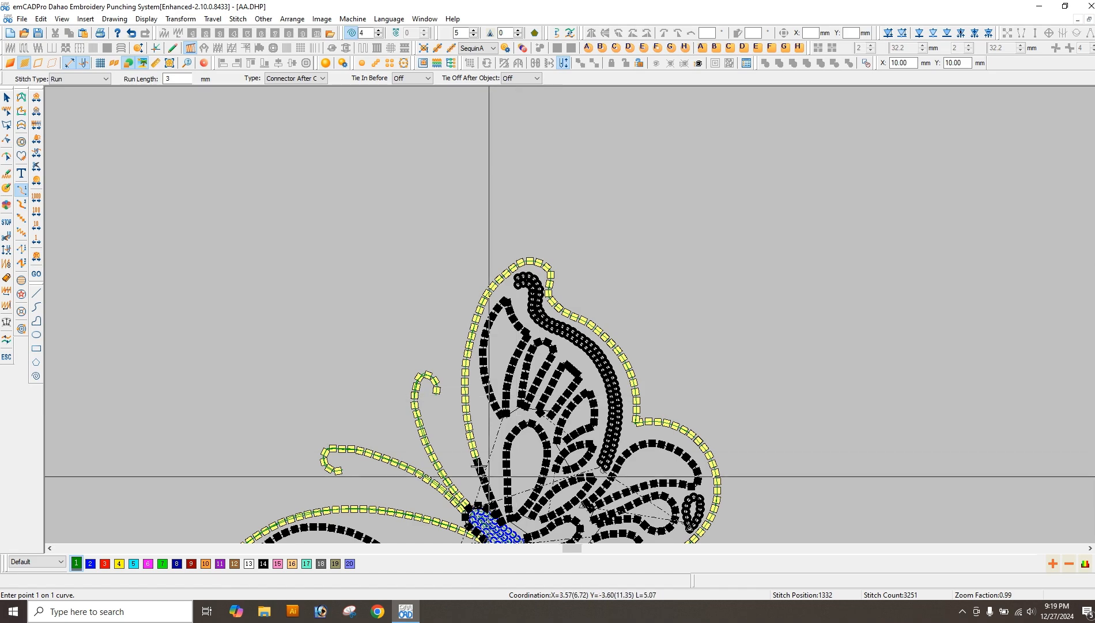
pyautogui.scroll(3, 489, 477)
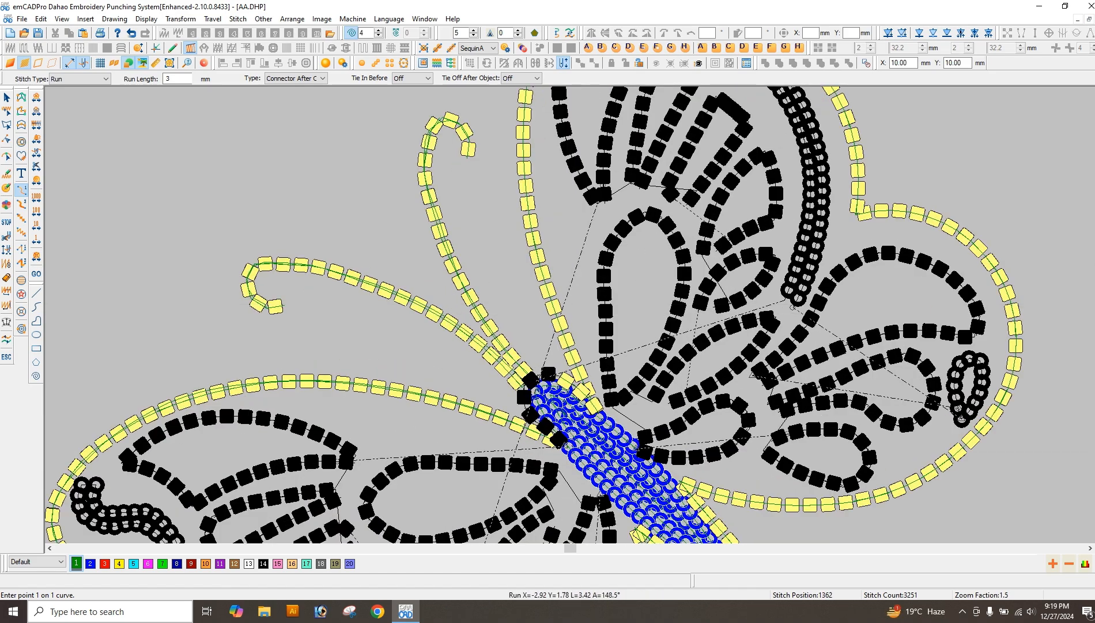
pyautogui.press('Down')
pyautogui.press('Down')
pyautogui.press('Down')
pyautogui.press('Down')
pyautogui.press('Down')
pyautogui.press('Down')
pyautogui.scroll(2, 463, 267)
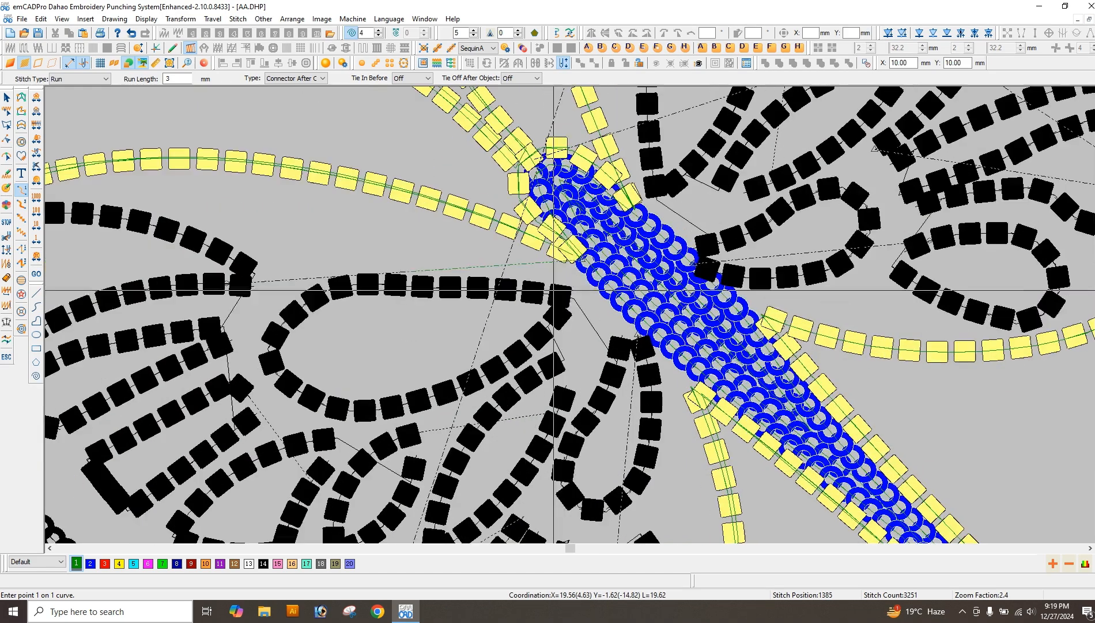
pyautogui.press('Up')
pyautogui.scroll(2, 464, 269)
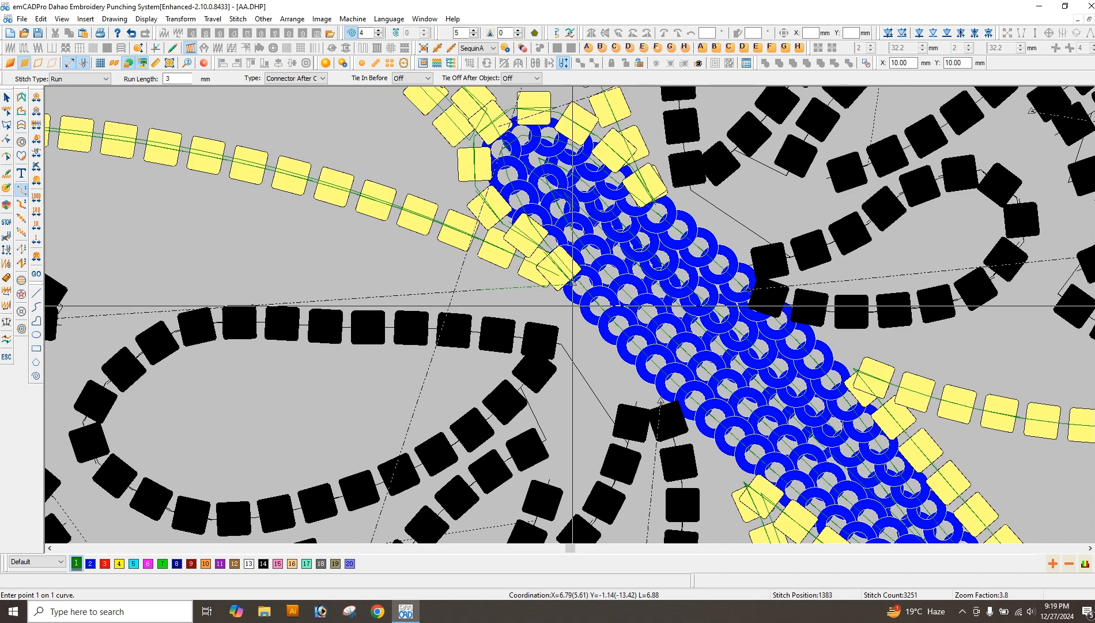
pyautogui.scroll(2, 575, 283)
pyautogui.click(569, 315)
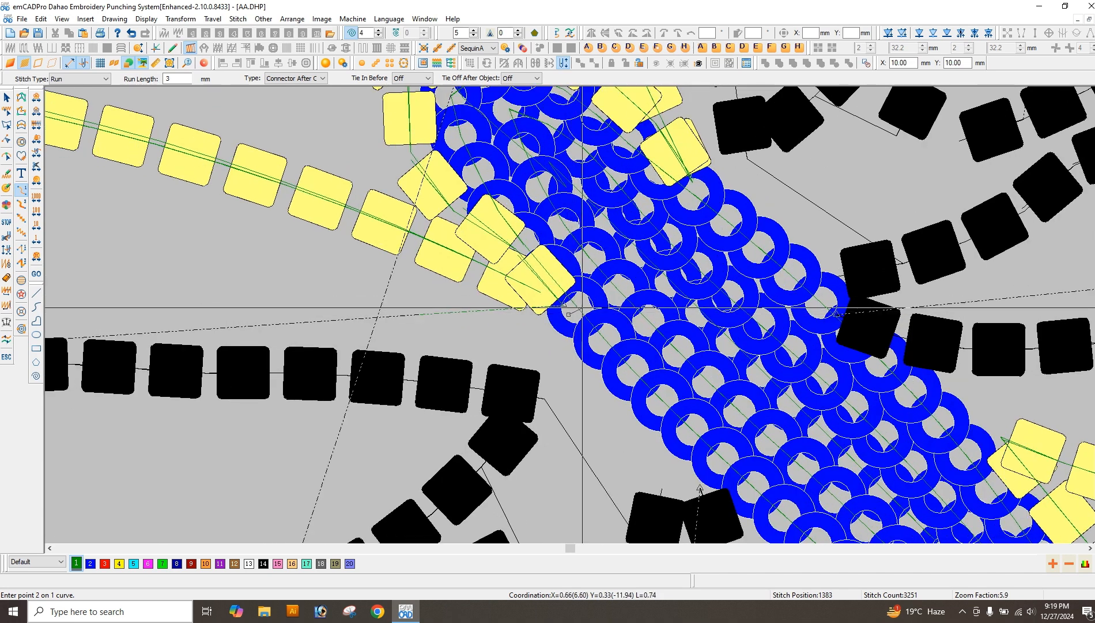
pyautogui.click(588, 299)
pyautogui.click(564, 302)
pyautogui.click(582, 314)
pyautogui.click(574, 294)
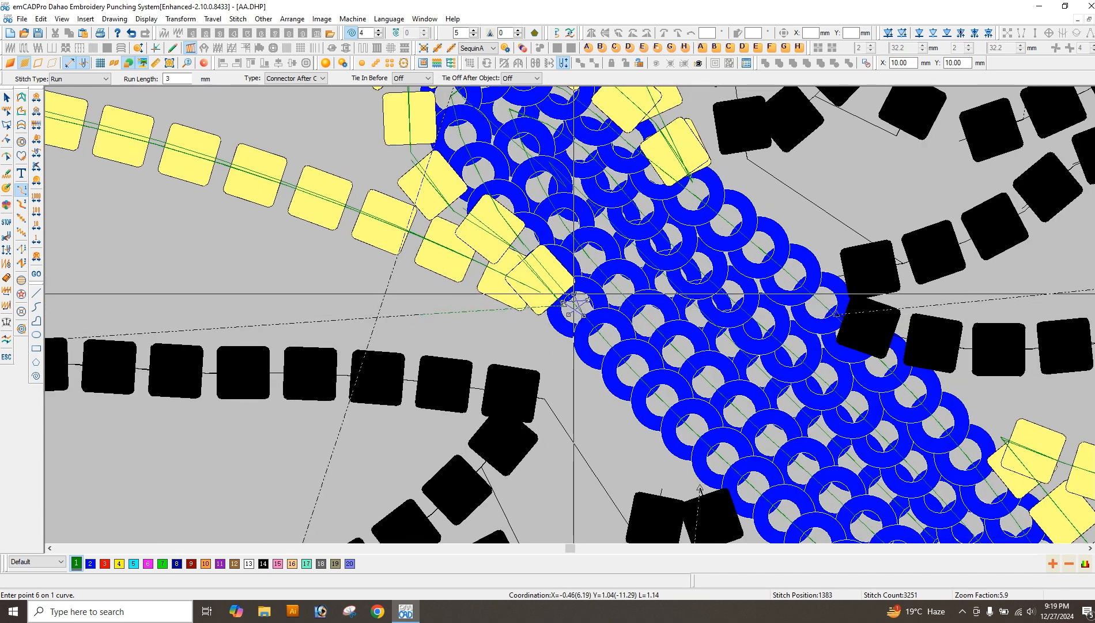
pyautogui.press('Return')
# Trace a Run travel path from the body along the upper edge of the left wing's large teardrop loop toward the uppermost petal.
pyautogui.scroll(-2, 558, 308)
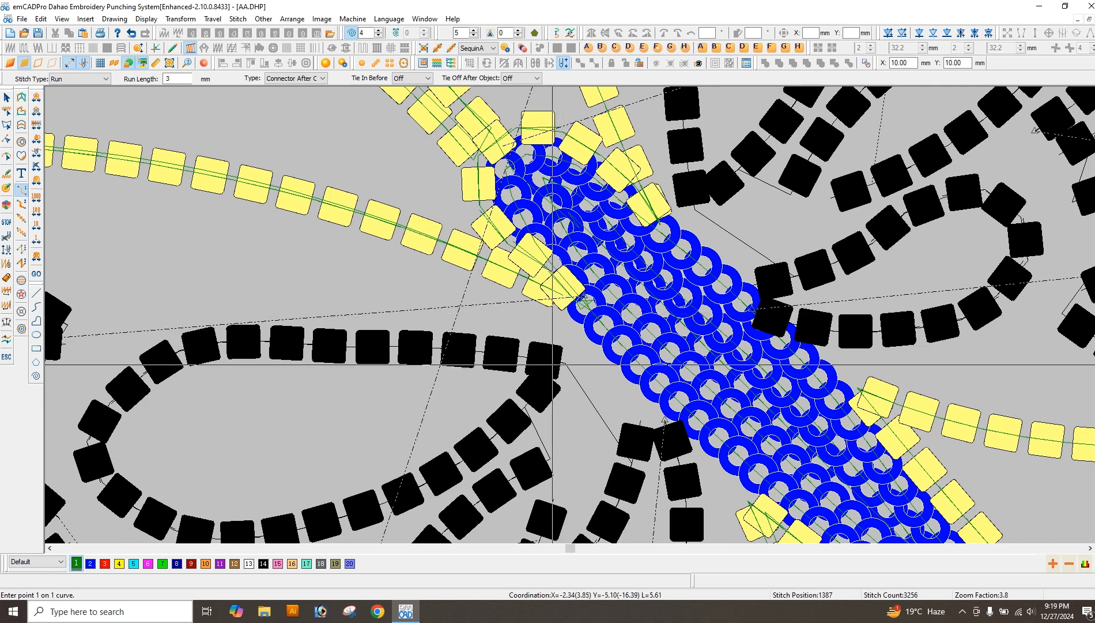
pyautogui.scroll(-2, 584, 297)
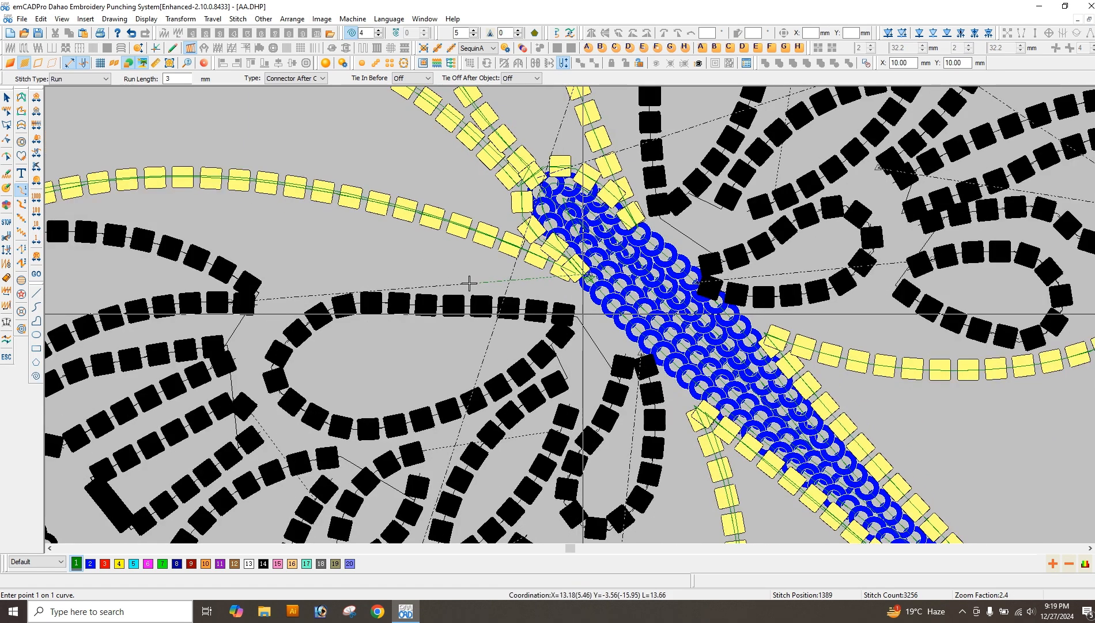
pyautogui.scroll(-2, 582, 315)
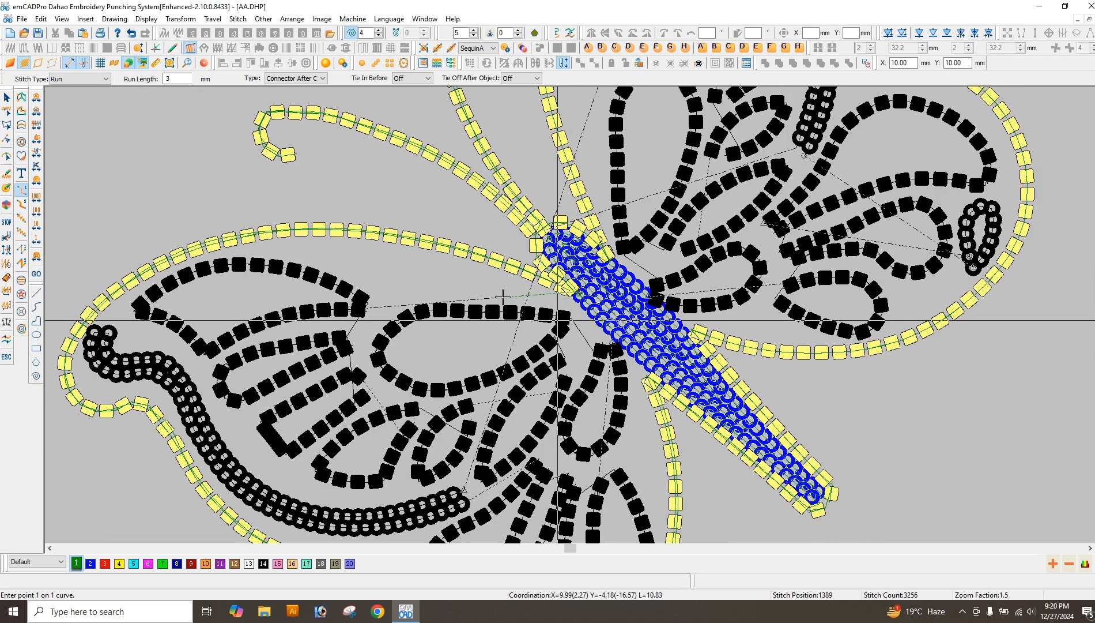
pyautogui.scroll(1, 558, 314)
pyautogui.click(572, 315)
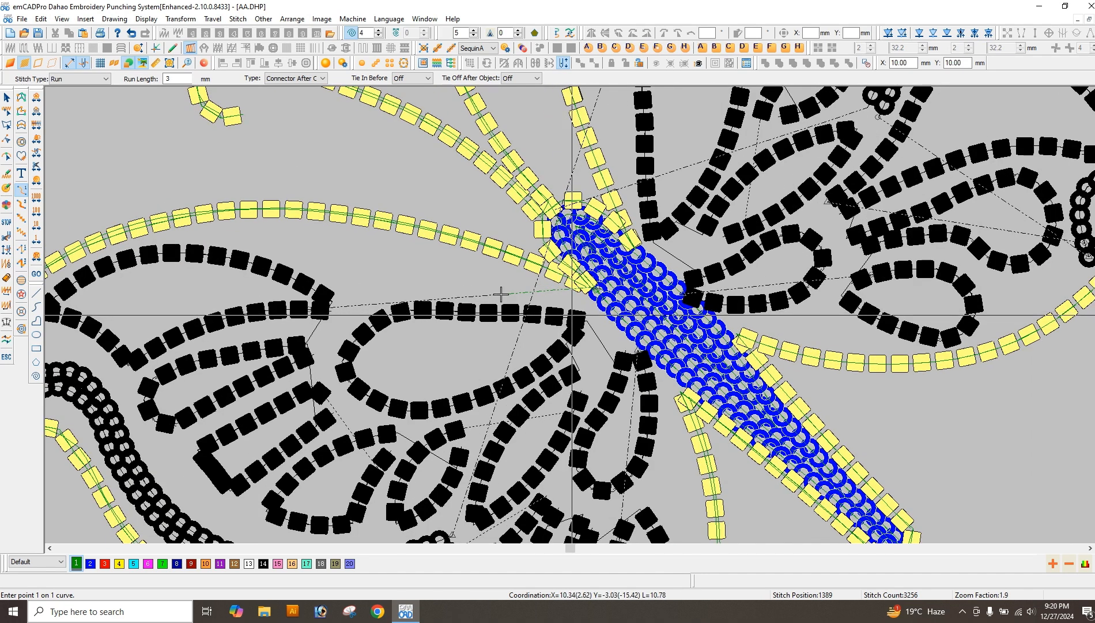
pyautogui.click(479, 313)
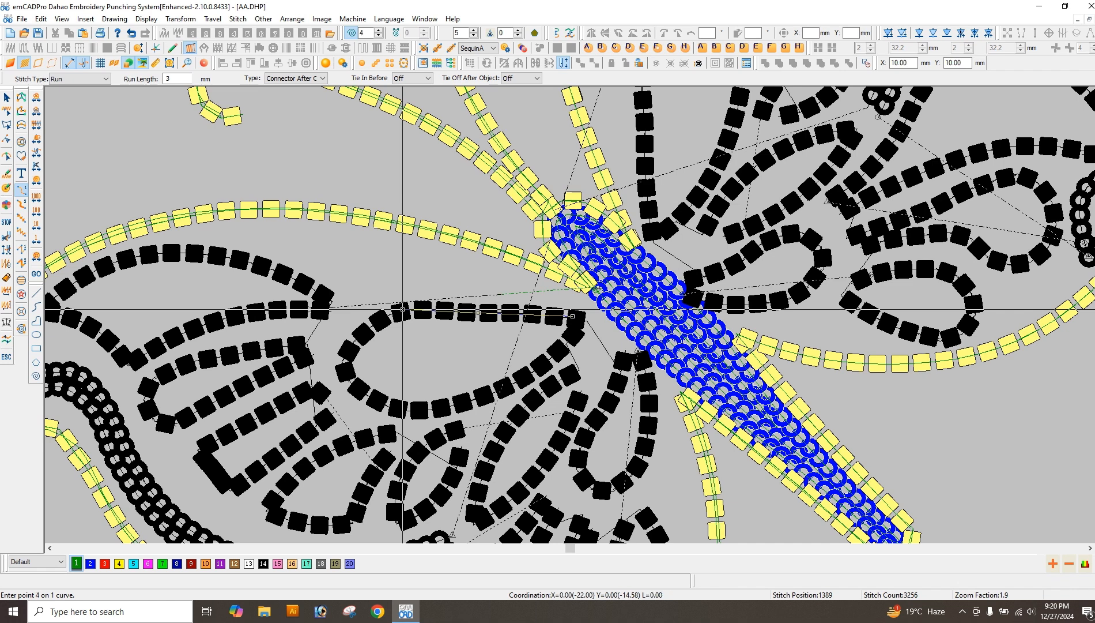
pyautogui.press('Return')
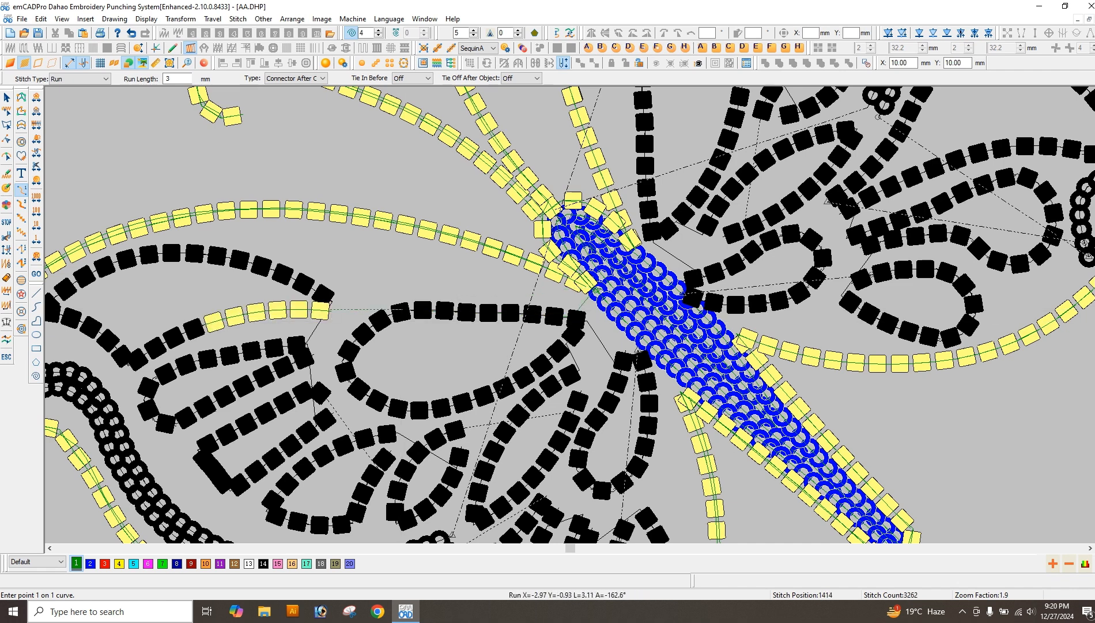
# Advance through the left wing's uppermost petal to its last bead and add a small five-point Run star tie-off there.
pyautogui.press('Right')
pyautogui.press('Right')
pyautogui.press('Right')
pyautogui.press('Right')
pyautogui.press('Right')
pyautogui.press('Right')
pyautogui.press('Right')
pyautogui.press('Right')
pyautogui.press('Right')
pyautogui.press('Right')
pyautogui.press('Right')
pyautogui.press('Right')
pyautogui.press('Right')
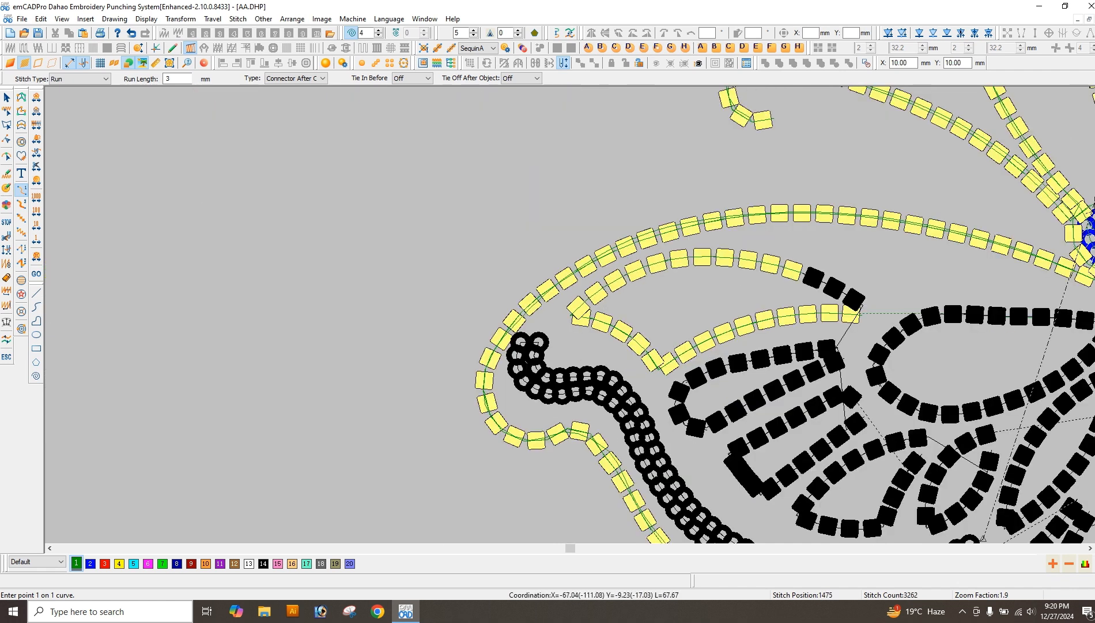
pyautogui.press('Right')
pyautogui.press('Right')
pyautogui.press('Right')
pyautogui.press('Right')
pyautogui.press('Right')
pyautogui.press('Right')
pyautogui.press('Right')
pyautogui.press('Right')
pyautogui.press('Right')
pyautogui.press('Right')
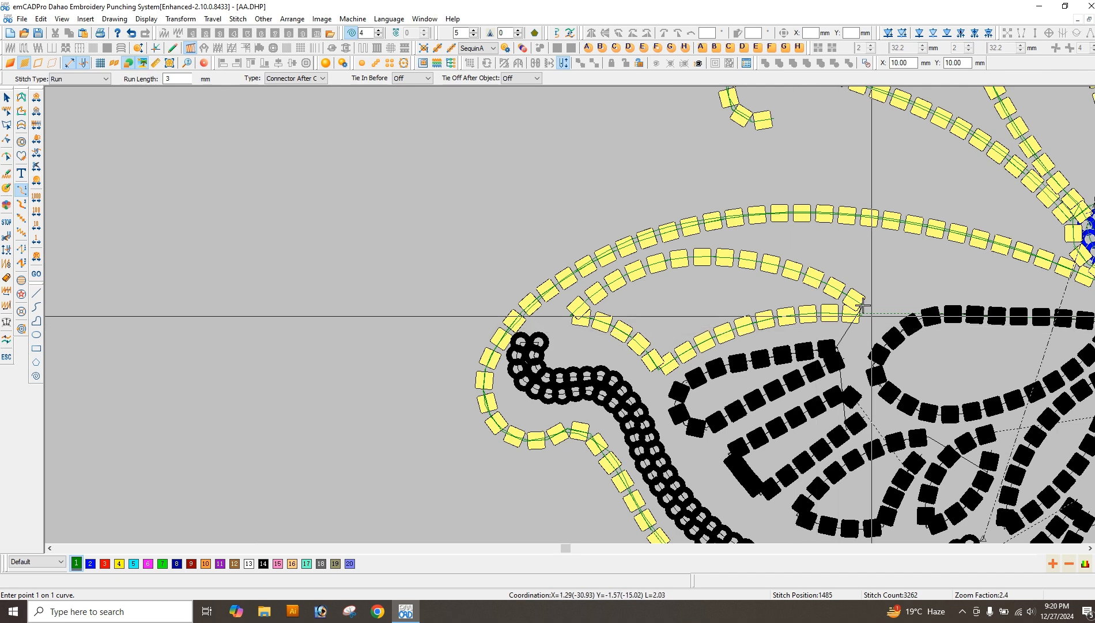
pyautogui.scroll(3, 871, 315)
pyautogui.click(560, 303)
pyautogui.click(580, 294)
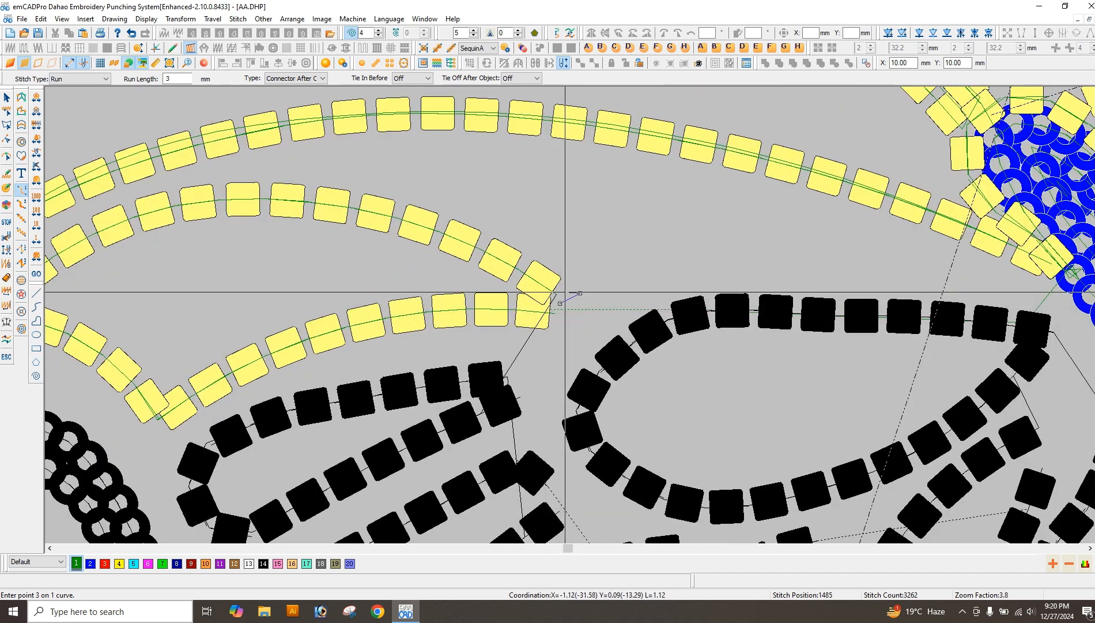
pyautogui.click(560, 293)
pyautogui.click(576, 309)
pyautogui.click(569, 289)
pyautogui.press('Return')
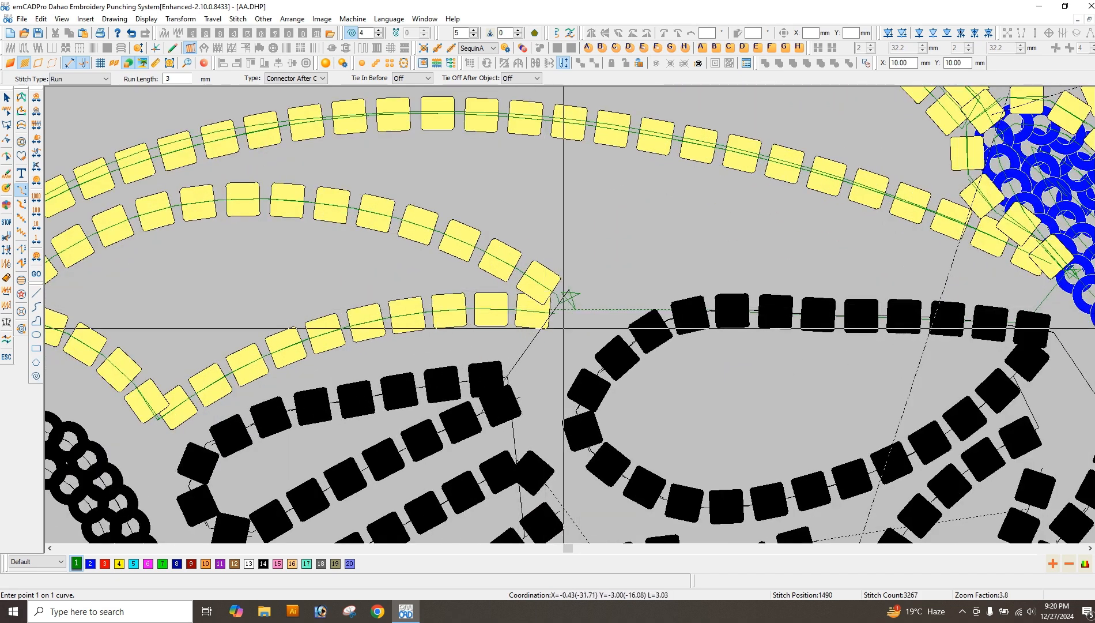
# Advance through the second petal of the left wing to its end and add a small five-point Run star tie-off beside it.
pyautogui.scroll(-3, 563, 328)
pyautogui.press('Right')
pyautogui.press('Right')
pyautogui.press('Right')
pyautogui.press('Right')
pyautogui.press('Right')
pyautogui.press('Right')
pyautogui.press('Right')
pyautogui.press('Right')
pyautogui.press('Right')
pyautogui.press('Right')
pyautogui.press('Right')
pyautogui.press('Right')
pyautogui.press('Right')
pyautogui.press('Right')
pyautogui.press('Right')
pyautogui.press('Right')
pyautogui.press('Right')
pyautogui.press('Right')
pyautogui.press('Right')
pyautogui.press('Right')
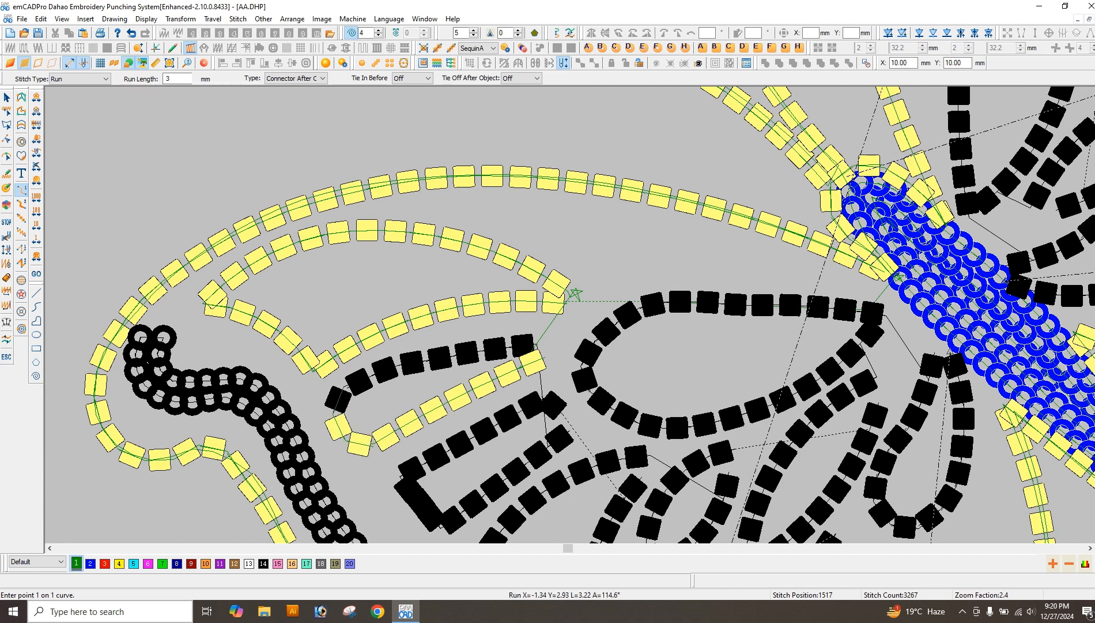
pyautogui.press('Right')
pyautogui.press('Right')
pyautogui.press('Right')
pyautogui.press('Right')
pyautogui.press('Right')
pyautogui.press('Right')
pyautogui.press('Right')
pyautogui.press('Right')
pyautogui.press('Right')
pyautogui.press('Right')
pyautogui.press('Right')
pyautogui.press('Right')
pyautogui.press('Right')
pyautogui.press('Right')
pyautogui.press('Right')
pyautogui.press('Right')
pyautogui.press('Right')
pyautogui.press('Right')
pyautogui.press('Right')
pyautogui.press('Right')
pyautogui.press('Right')
pyautogui.press('Right')
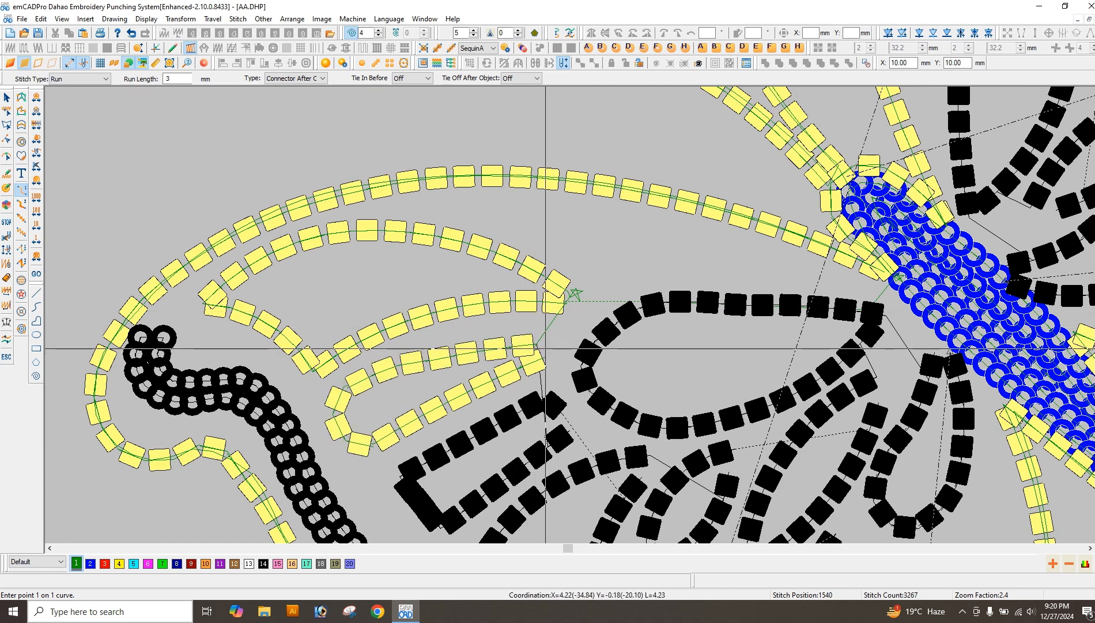
pyautogui.scroll(3, 544, 307)
pyautogui.click(566, 310)
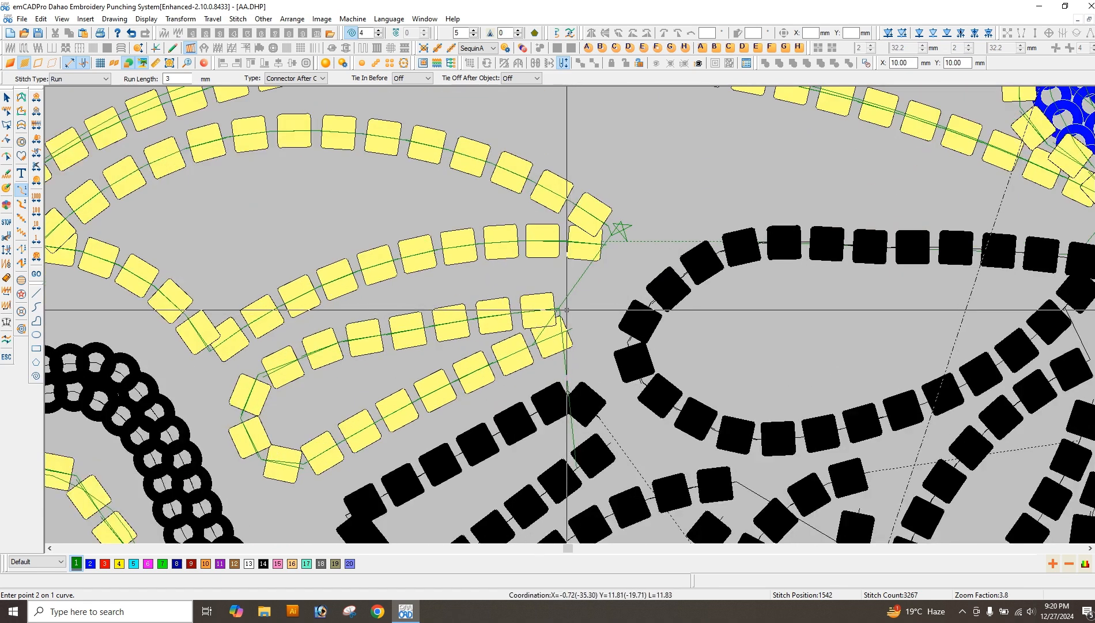
pyautogui.click(569, 297)
pyautogui.click(582, 303)
pyautogui.click(562, 303)
pyautogui.click(567, 301)
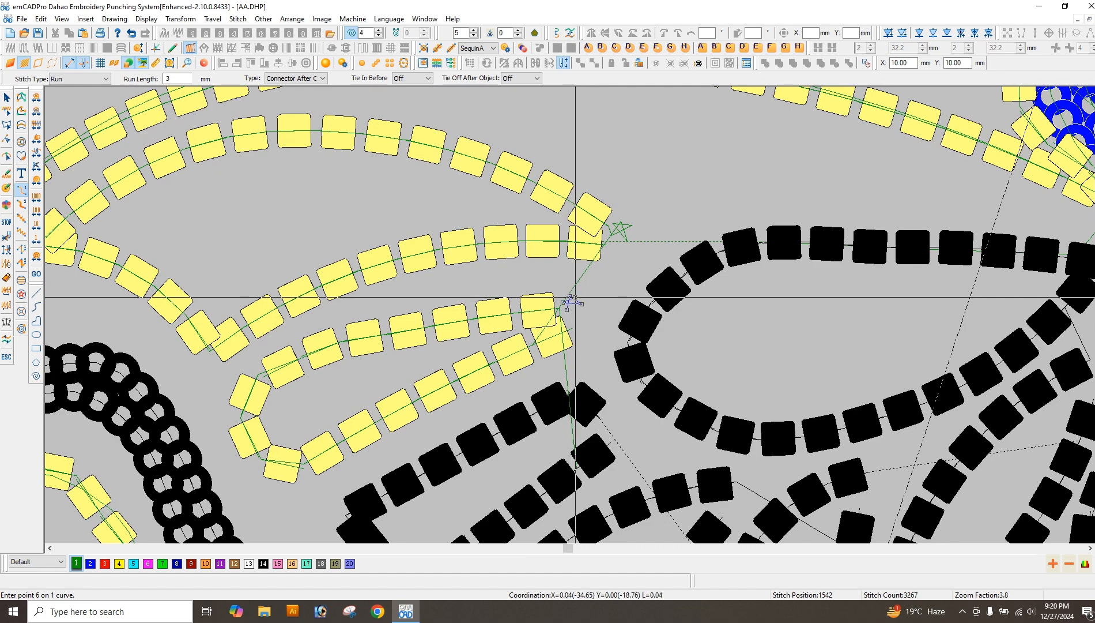
pyautogui.rightClick(570, 304)
pyautogui.scroll(-7, 571, 305)
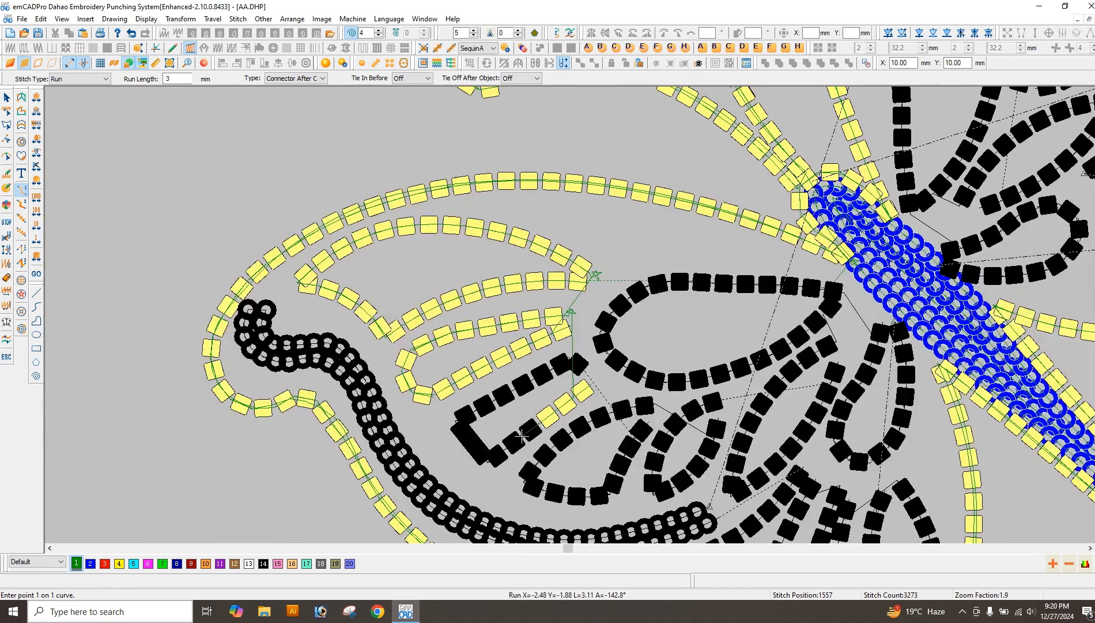
# Advance the stitch position through the left wing's remaining petals and lower loops into its SequinA runs to check the sewing order.
pyautogui.press('Down')
pyautogui.press('Down')
pyautogui.press('Down')
pyautogui.press('Down')
pyautogui.press('Down')
pyautogui.press('Down')
pyautogui.press('Down')
pyautogui.press('Down')
pyautogui.press('Down')
pyautogui.press('Down')
pyautogui.press('Down')
pyautogui.press('Down')
pyautogui.press('Down')
pyautogui.press('Down')
pyautogui.press('Down')
pyautogui.press('Down')
pyautogui.press('Down')
pyautogui.press('Down')
pyautogui.press('Down')
pyautogui.press('Down')
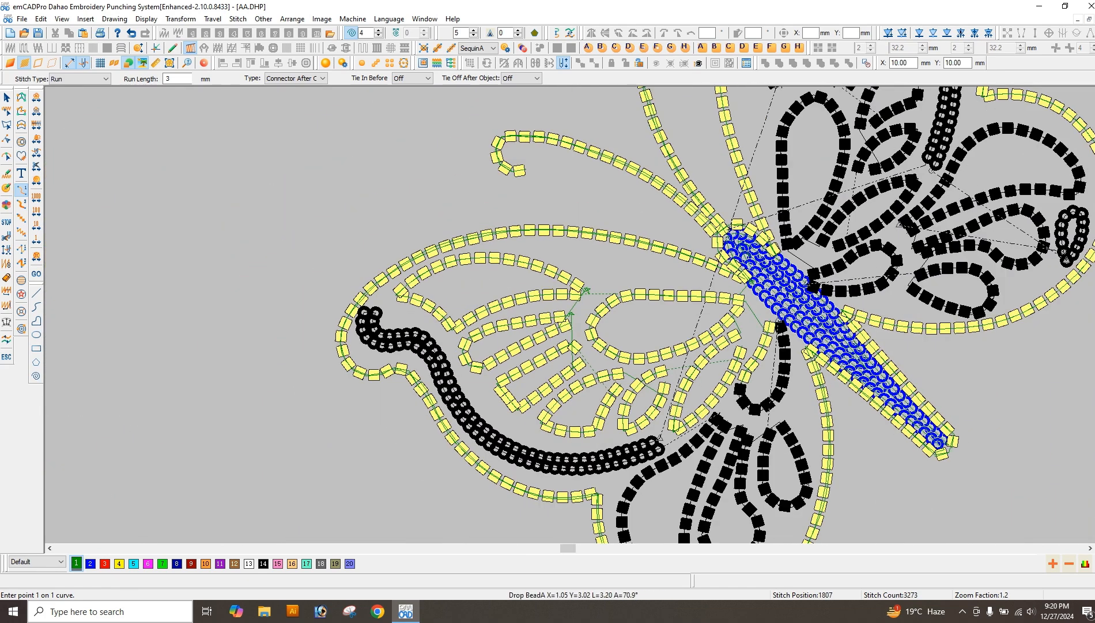
pyautogui.scroll(-3, 574, 306)
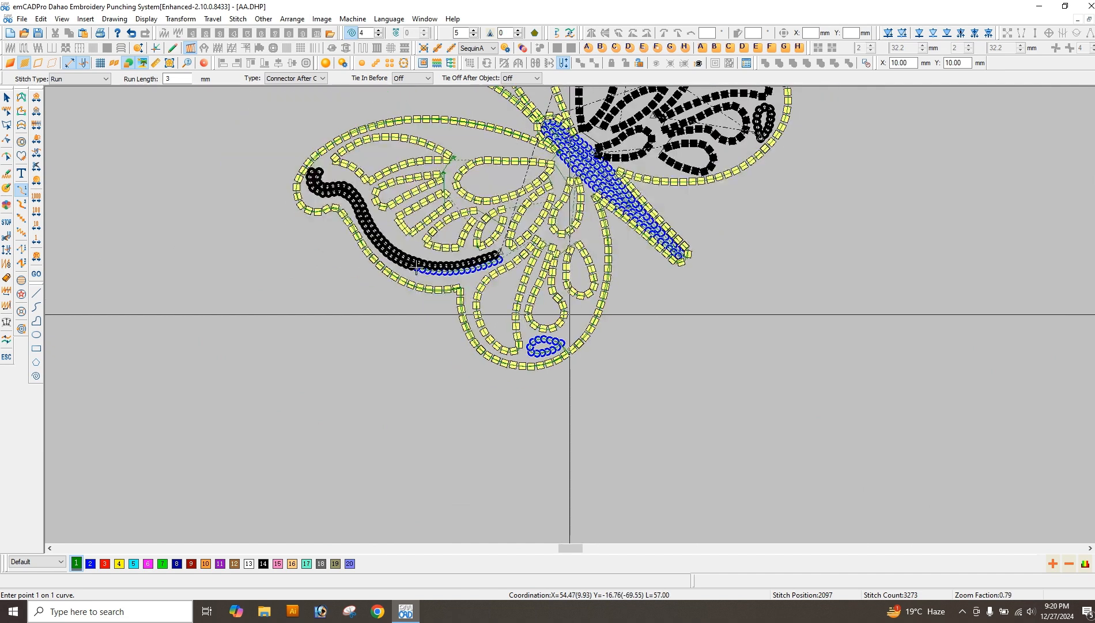
pyautogui.press('Down')
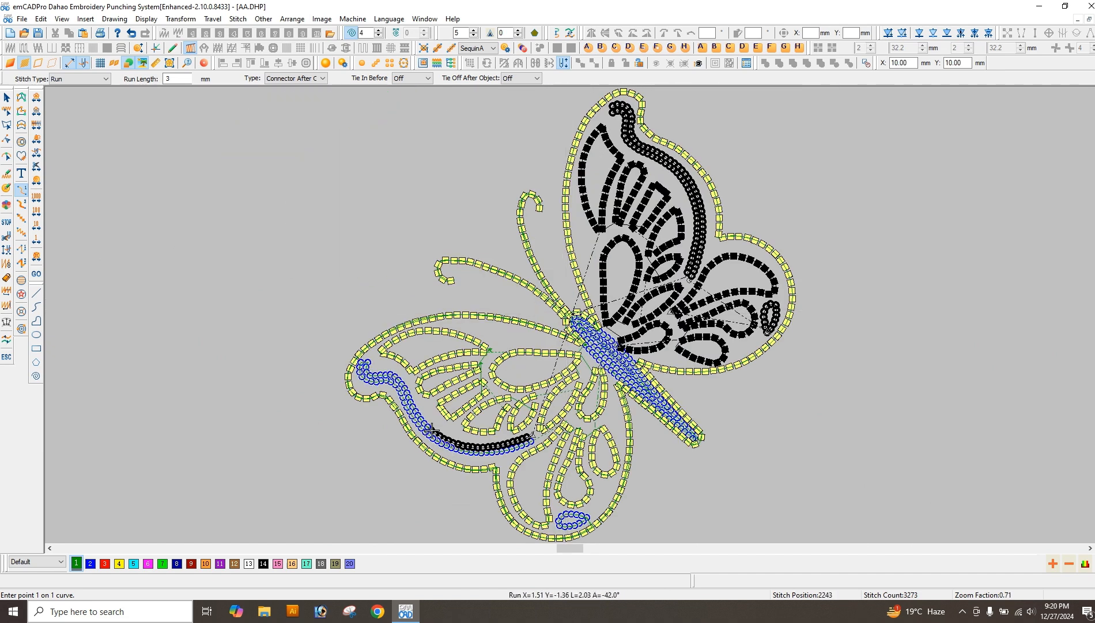
# Advance through the left wing's curved SequinA band and on through the right wing's bead petals to check their sewing order.
pyautogui.press('Down')
pyautogui.press('Down')
pyautogui.press('Down')
pyautogui.press('Down')
pyautogui.press('Down')
pyautogui.press('Down')
pyautogui.press('Down')
pyautogui.press('Down')
pyautogui.press('Down')
pyautogui.press('Down')
pyautogui.press('Down')
pyautogui.press('Down')
pyautogui.press('Down')
pyautogui.press('Down')
pyautogui.press('Down')
pyautogui.press('Down')
pyautogui.press('Down')
pyautogui.press('Down')
pyautogui.press('Down')
pyautogui.press('Down')
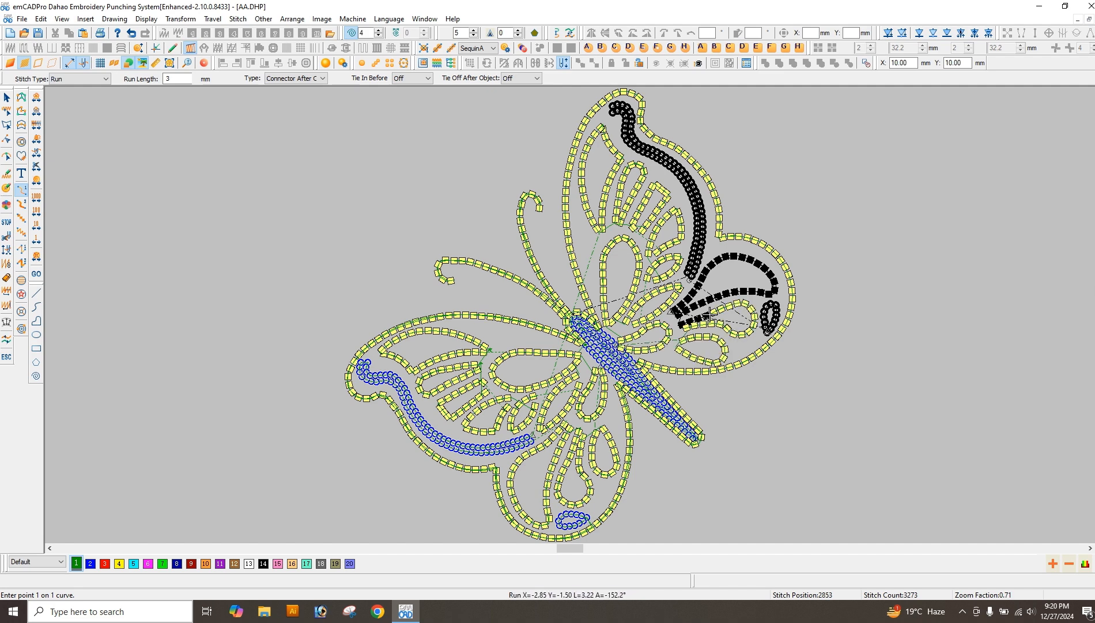
# Advance through the right wing's last bead loops and SequinA runs to the design's end, restore the full stitch display and leave the Run tool.
pyautogui.press('Down')
pyautogui.press('Down')
pyautogui.press('Down')
pyautogui.press('Down')
pyautogui.press('Down')
pyautogui.press('Down')
pyautogui.press('Down')
pyautogui.press('Down')
pyautogui.press('Down')
pyautogui.press('Down')
pyautogui.press('Down')
pyautogui.press('Down')
pyautogui.press('Down')
pyautogui.press('Down')
pyautogui.press('Down')
pyautogui.press('Down')
pyautogui.press('Down')
pyautogui.press('Down')
pyautogui.press('Down')
pyautogui.press('Down')
pyautogui.press('Down')
pyautogui.press('Down')
pyautogui.press('Down')
pyautogui.press('Down')
pyautogui.press('Down')
pyautogui.press('Down')
pyautogui.press('Down')
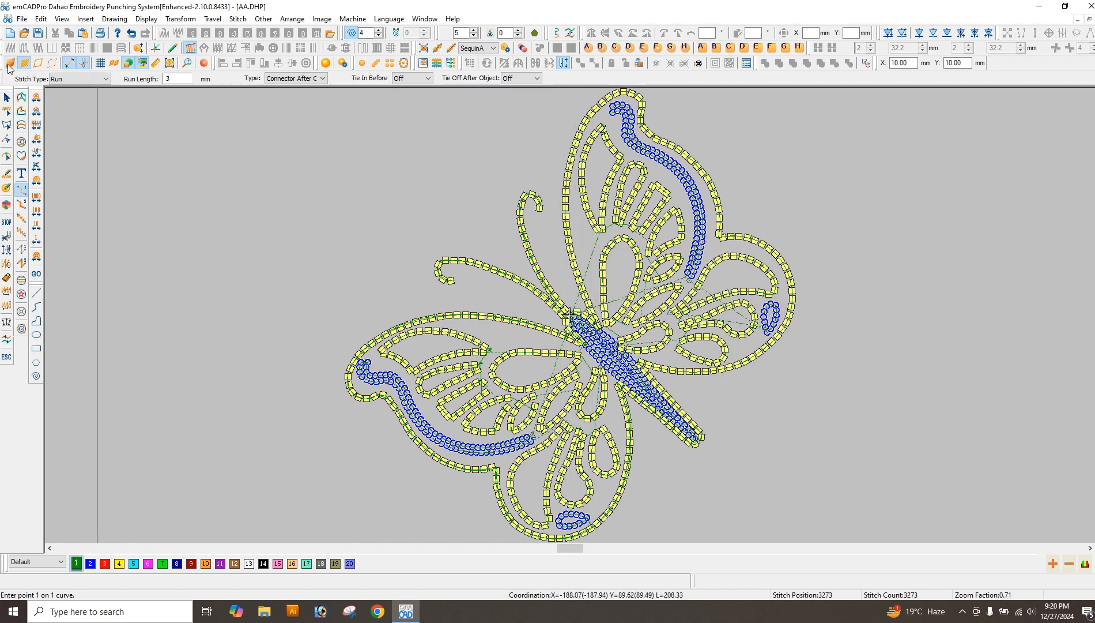
pyautogui.click(9, 65)
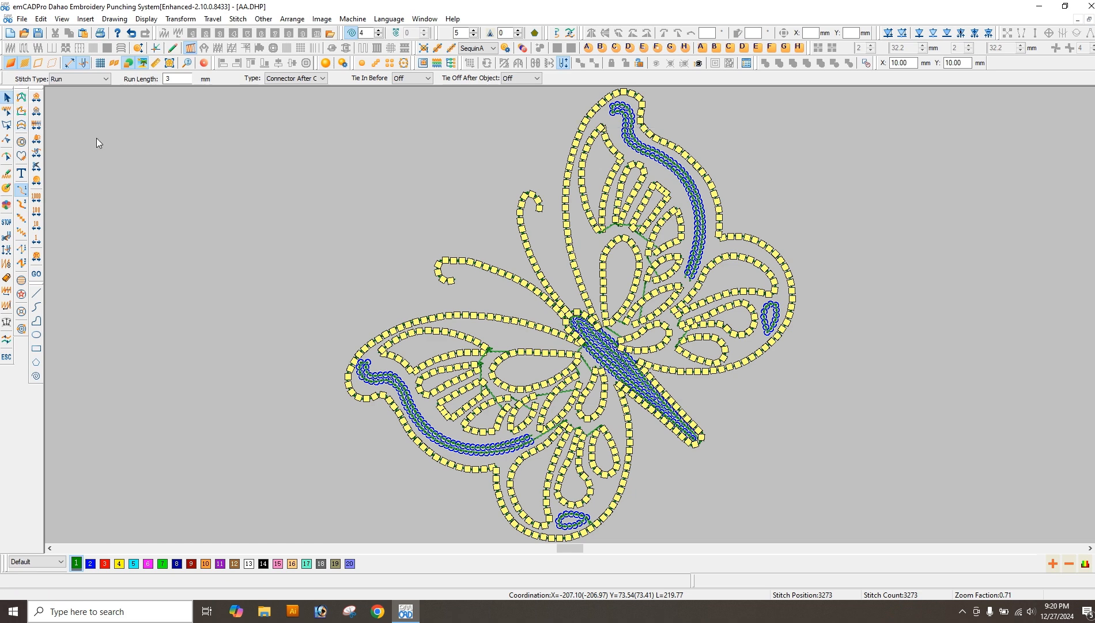
pyautogui.press('Escape')
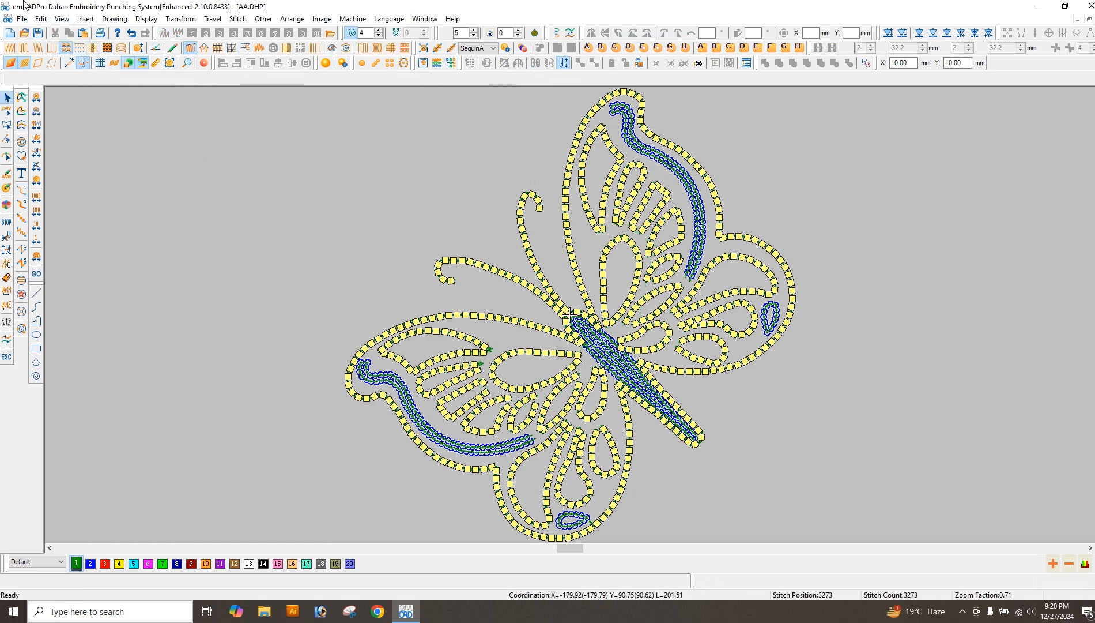
# Select all Motif Run objects by stitch type and check the selection with a trial move that is undone.
pyautogui.click(41, 19)
pyautogui.moveTo(102, 279)
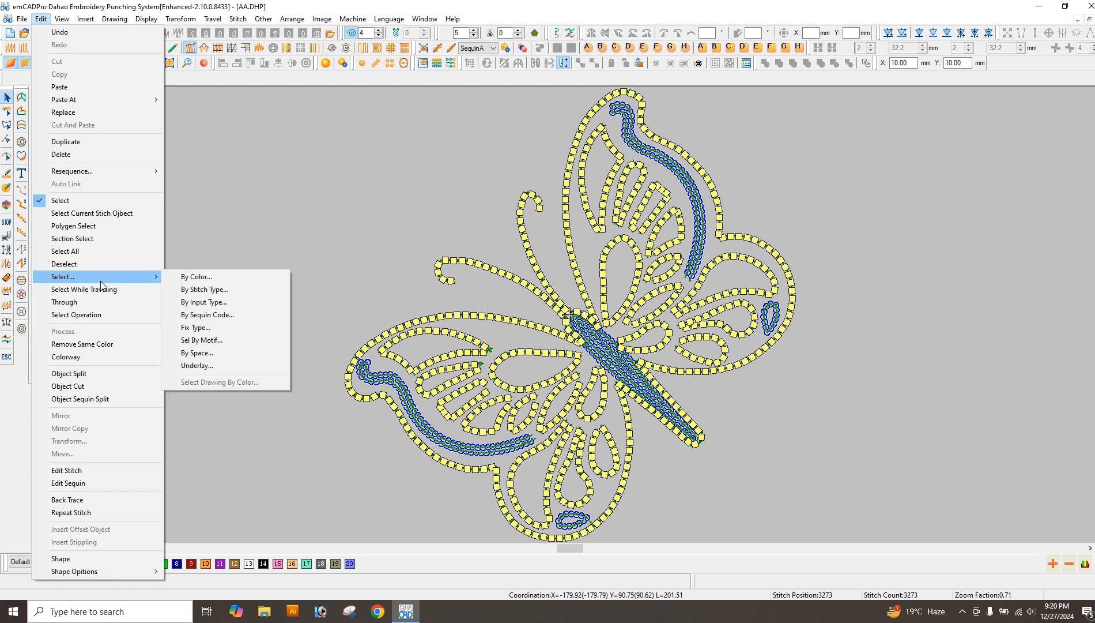
pyautogui.click(204, 289)
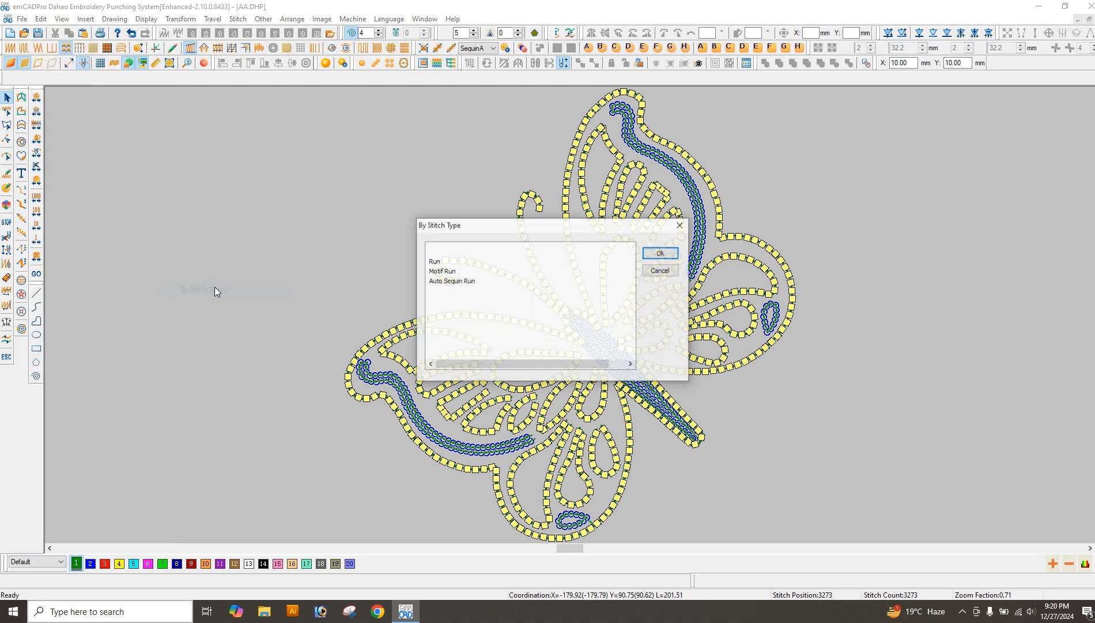
pyautogui.click(448, 273)
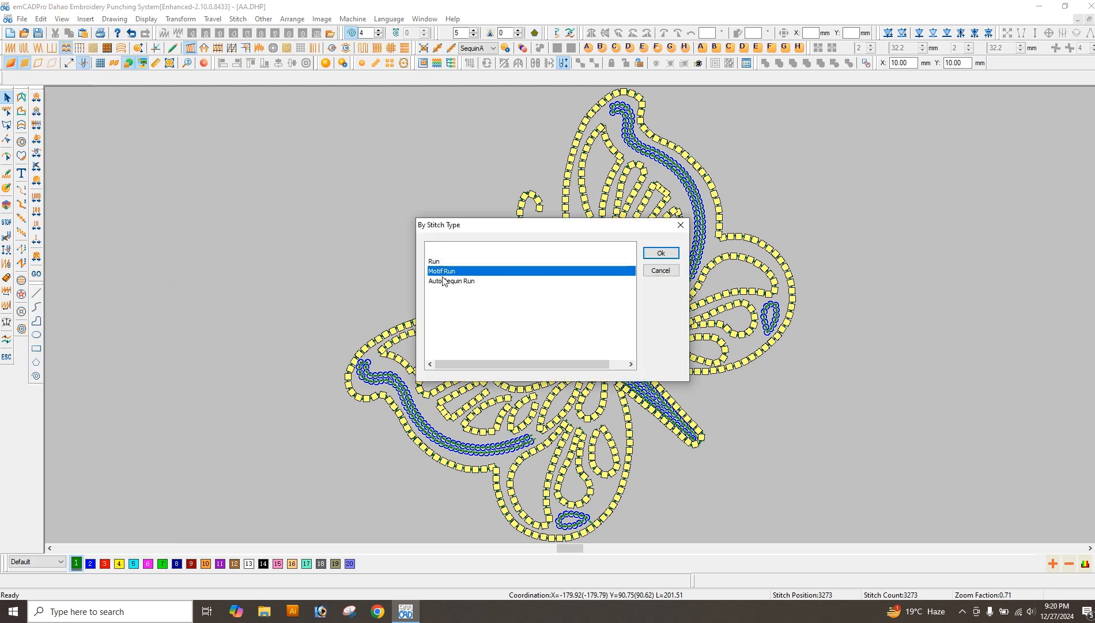
pyautogui.click(662, 253)
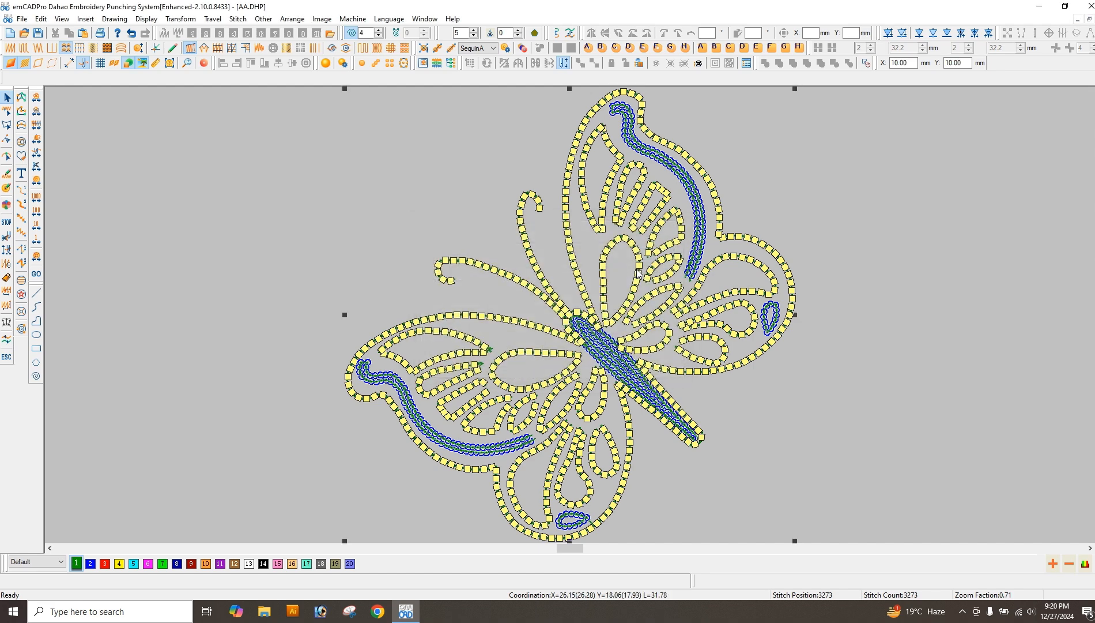
pyautogui.moveTo(610, 271); pyautogui.dragTo(504, 269)
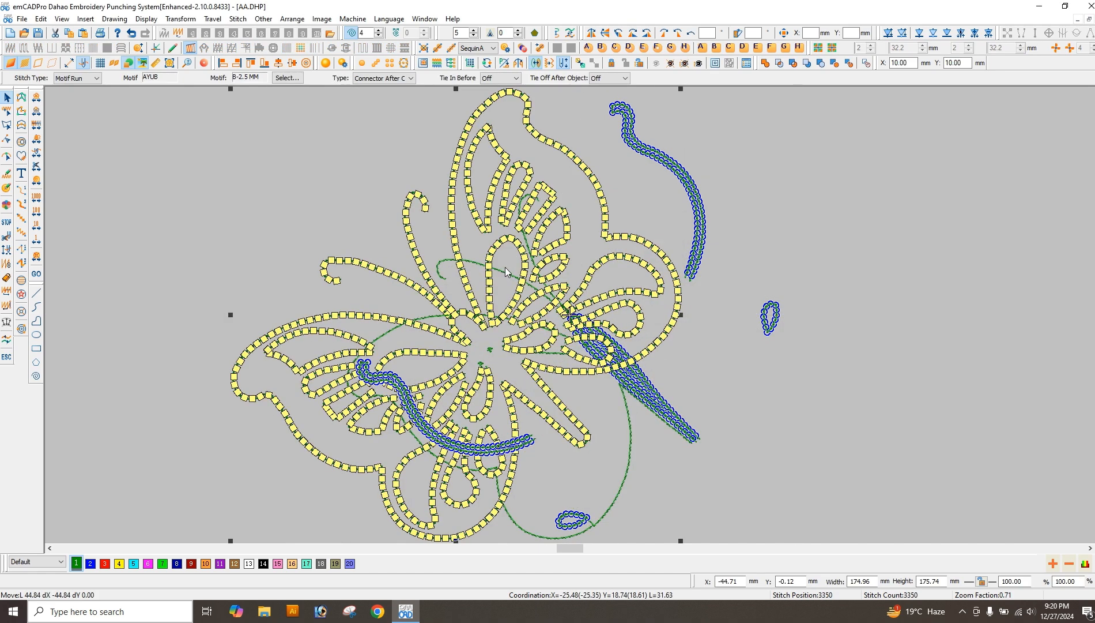
pyautogui.hotkey('ctrl', 'z')
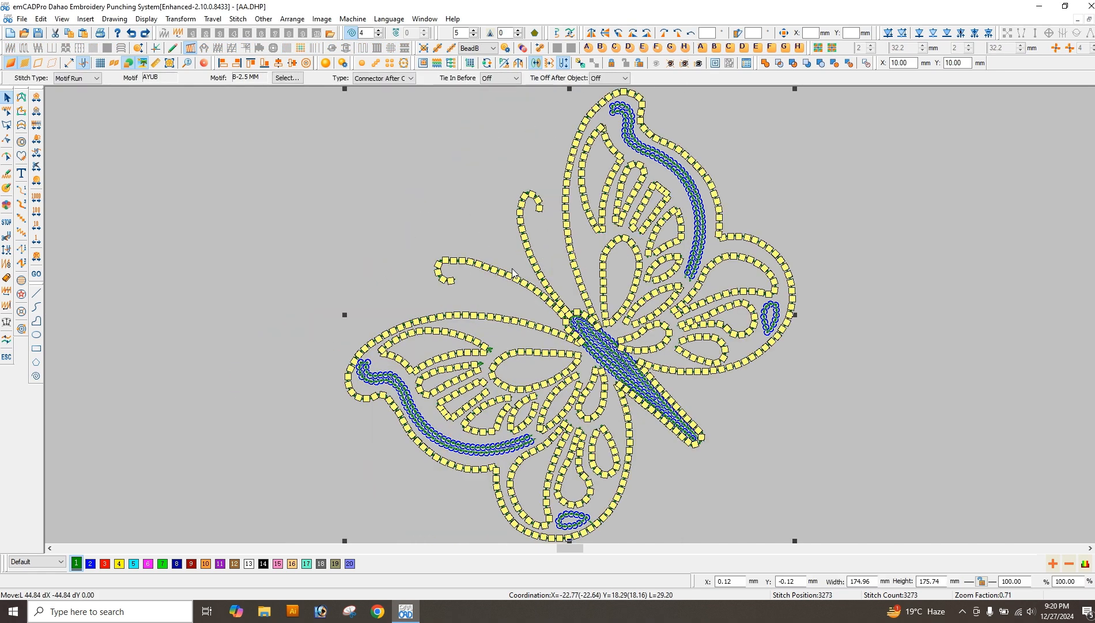
# Replace the motif of the selected bead runs with B-4 MM from the custom motif group.
pyautogui.click(287, 78)
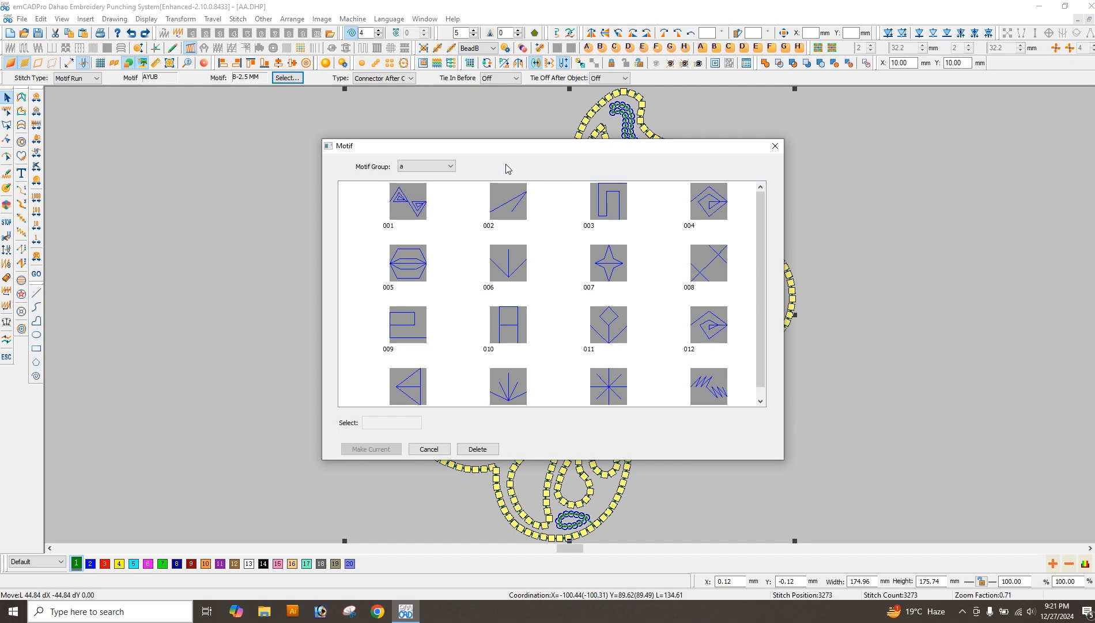
pyautogui.moveTo(515, 154)
pyautogui.mouseDown()
pyautogui.moveTo(542, 243)
pyautogui.moveTo(530, 162)
pyautogui.mouseUp()
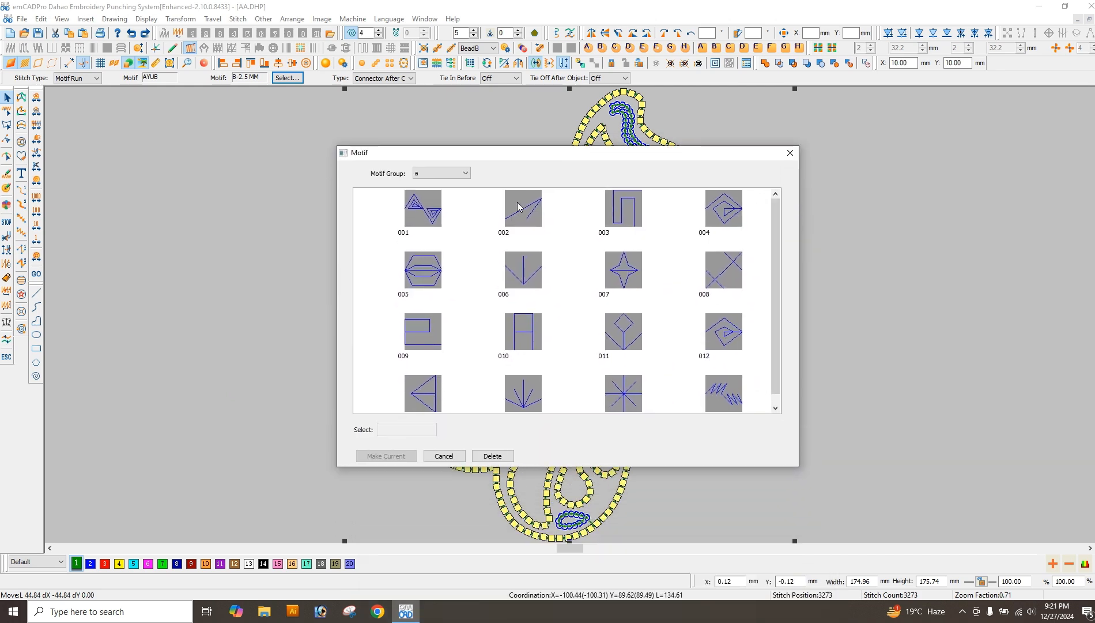
pyautogui.click(464, 173)
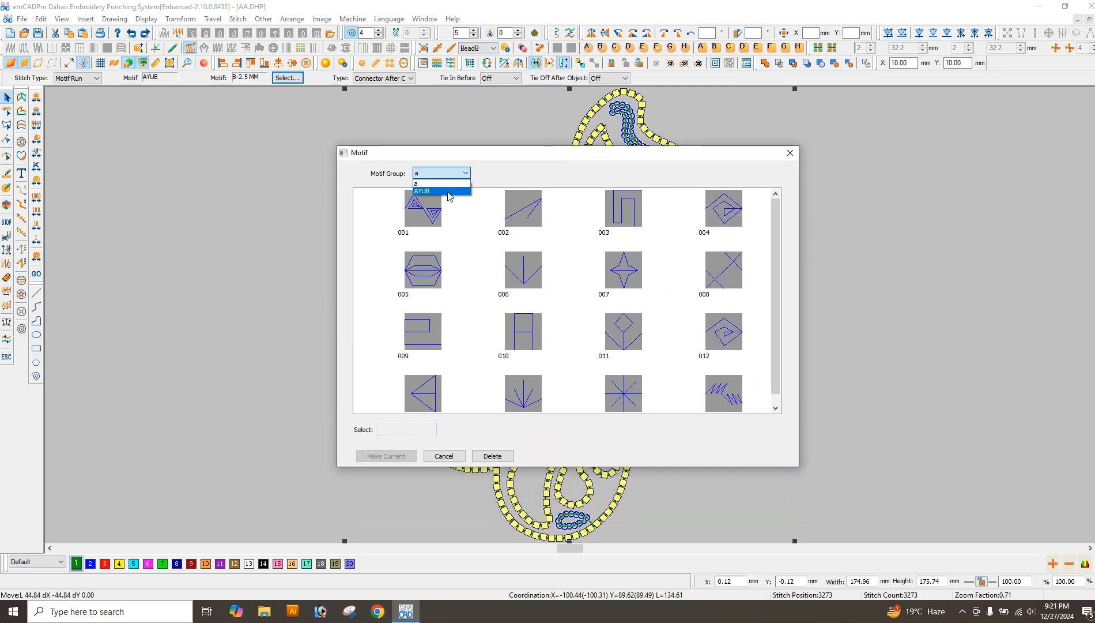
pyautogui.click(449, 191)
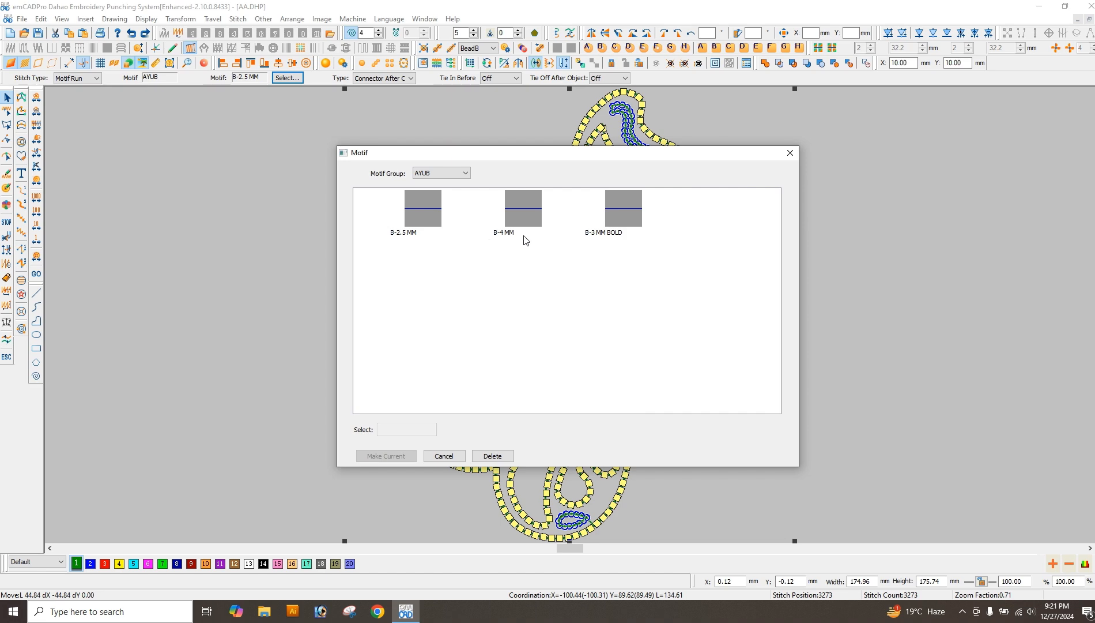
pyautogui.click(534, 218)
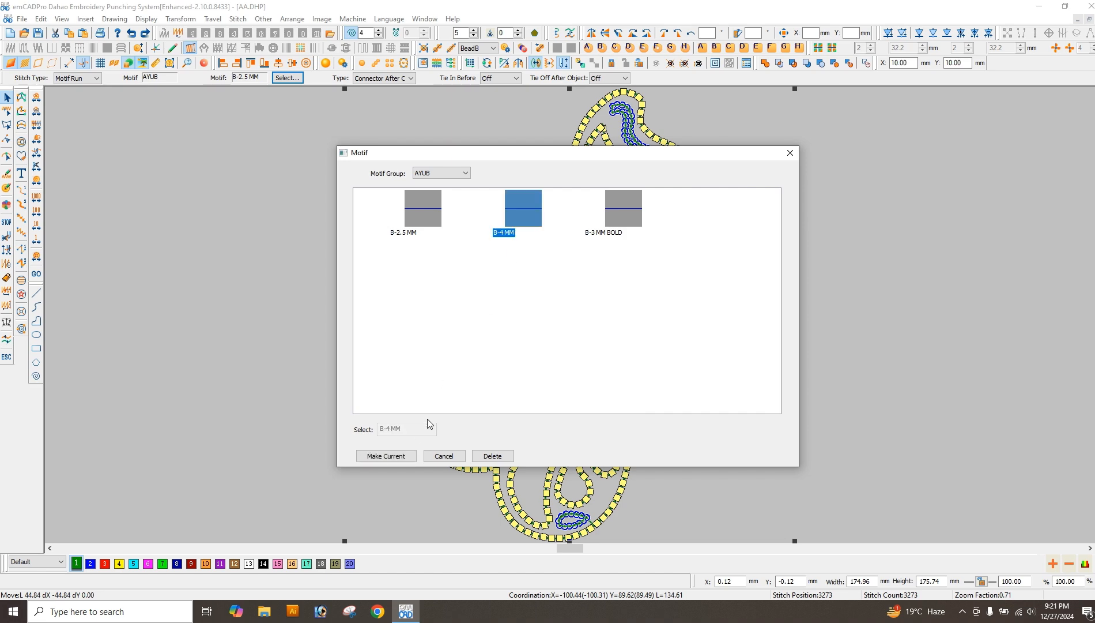
pyautogui.click(387, 456)
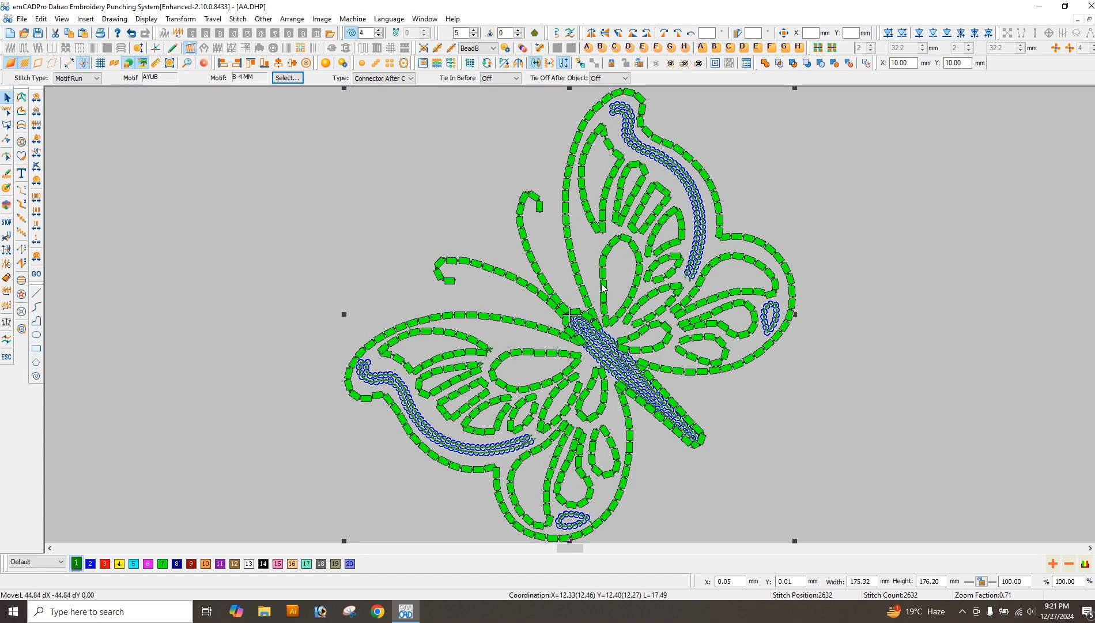
# Examine the replaced beads across the butterfly's wings, antennae and body, and deselect the bead runs.
pyautogui.scroll(3, 602, 286)
pyautogui.scroll(-2, 574, 357)
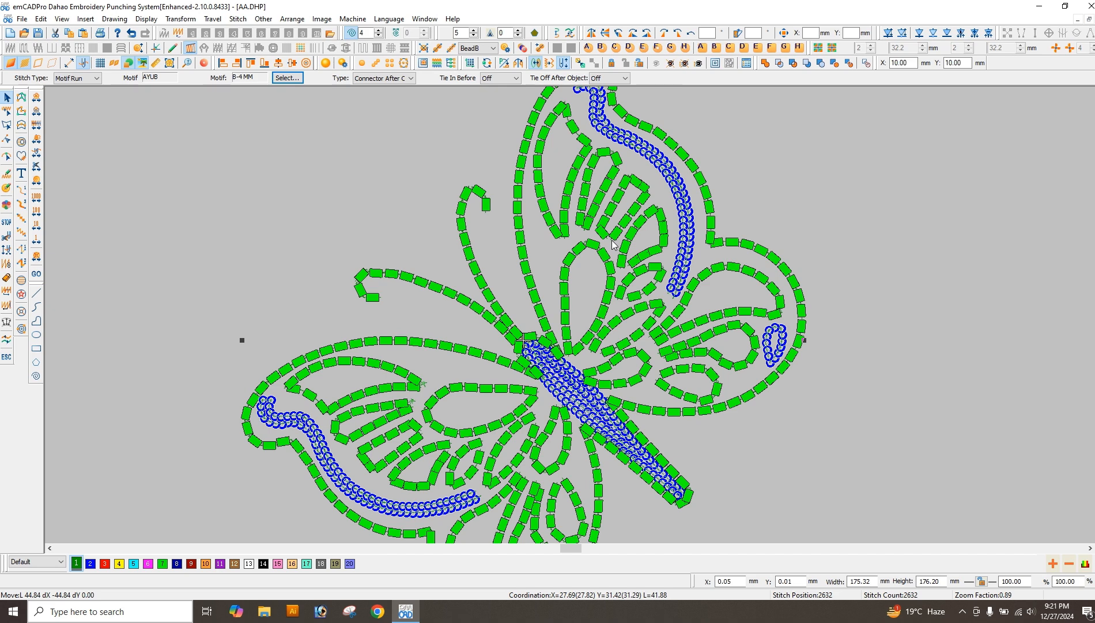
pyautogui.scroll(-2, 614, 248)
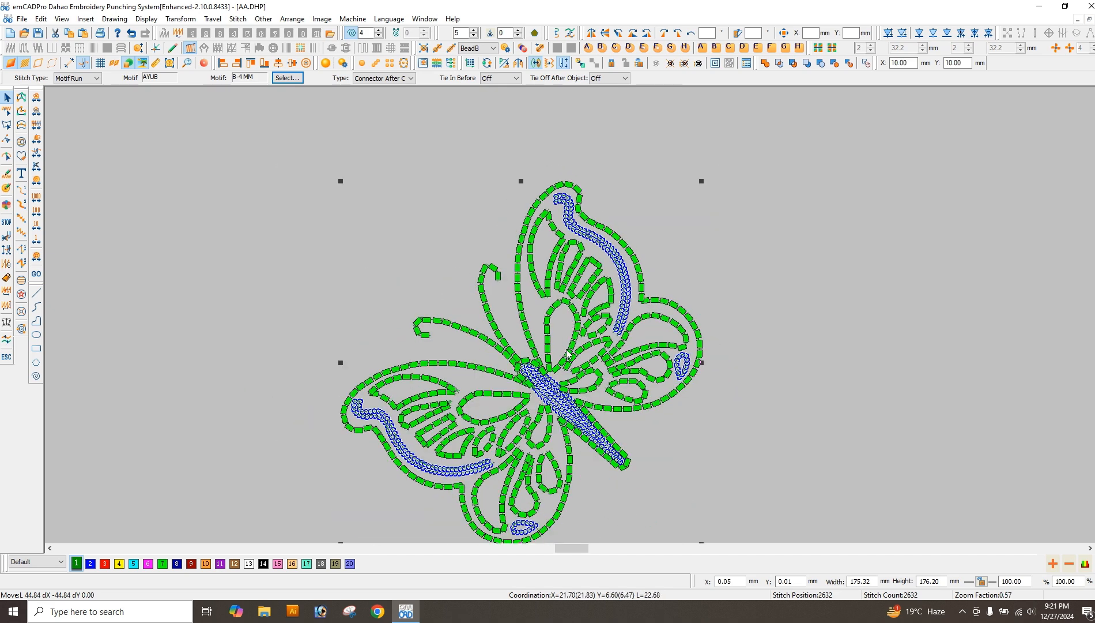
pyautogui.scroll(1, 568, 350)
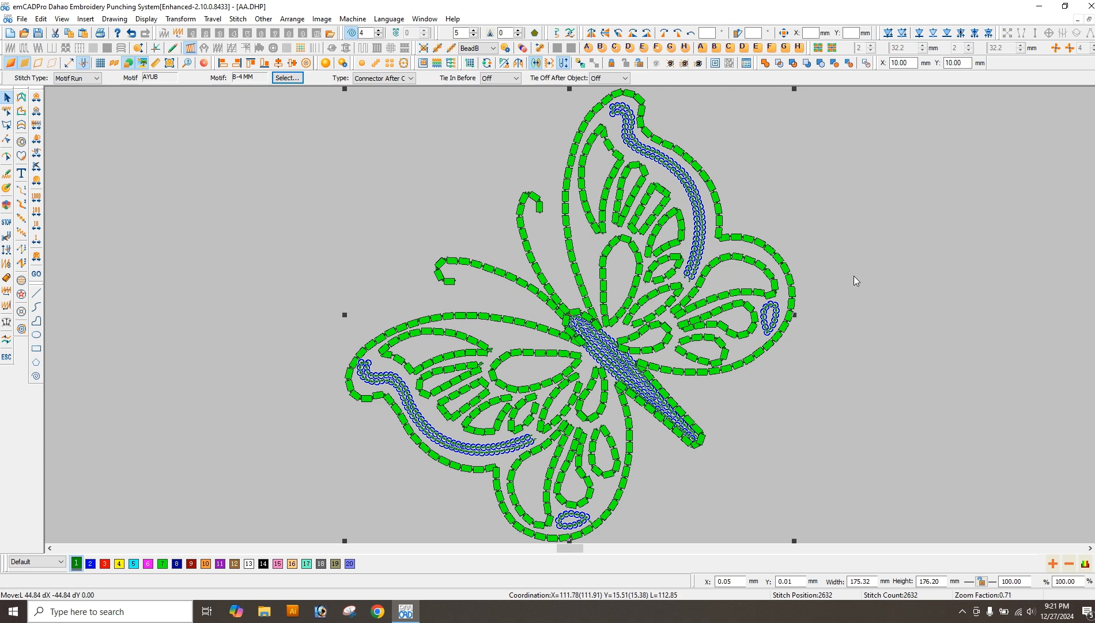
pyautogui.click(831, 279)
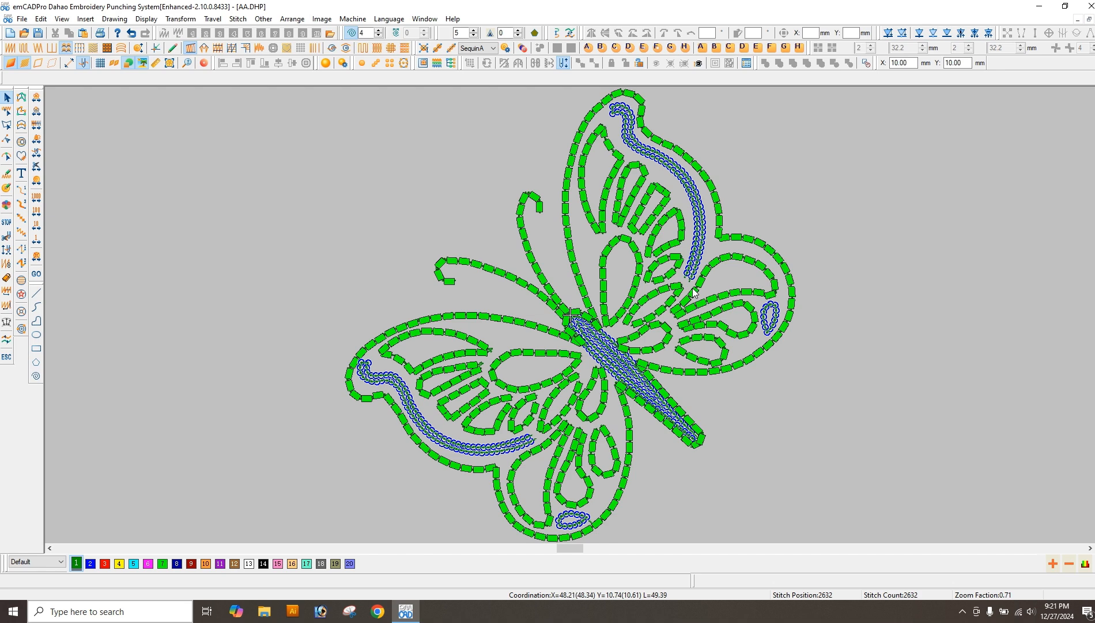
pyautogui.scroll(-1, 695, 293)
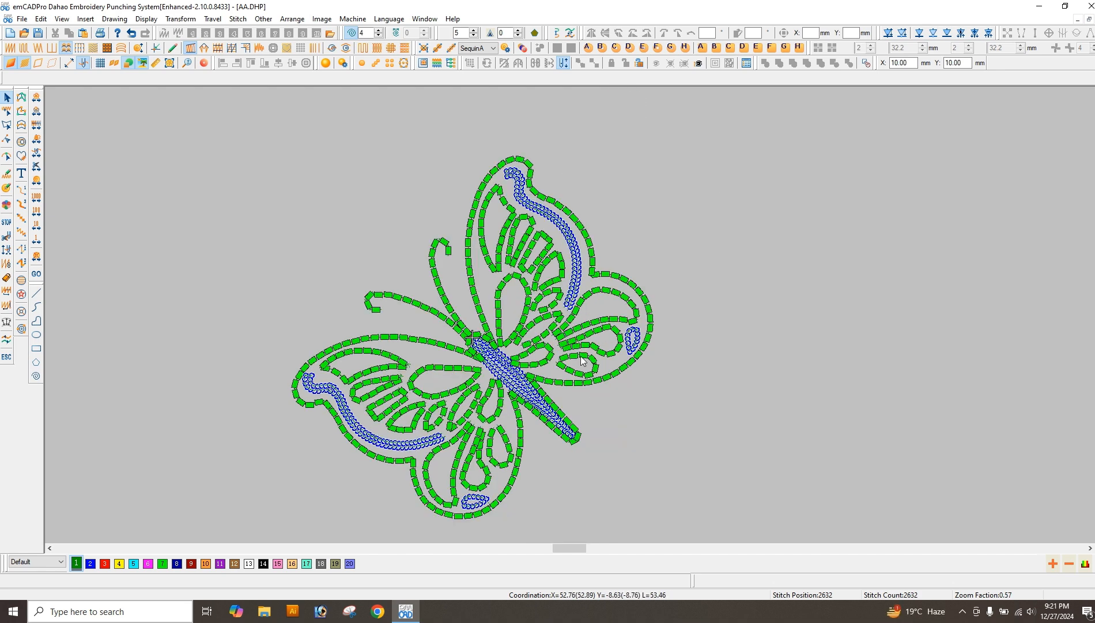